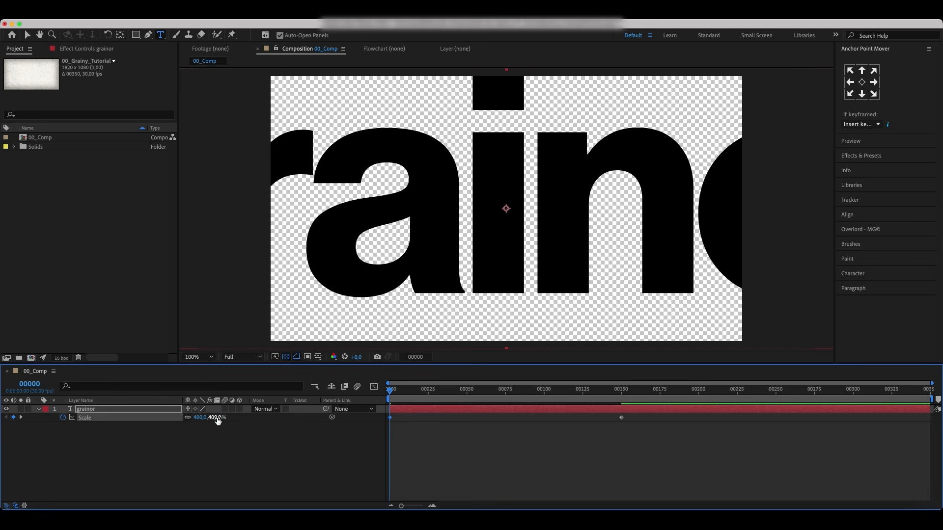
Step: Scrub through the timeline to preview the grainor text's scale animation
{"action": "left_click_drag", "start_coordinate": [401, 396], "coordinate": [385, 416]}
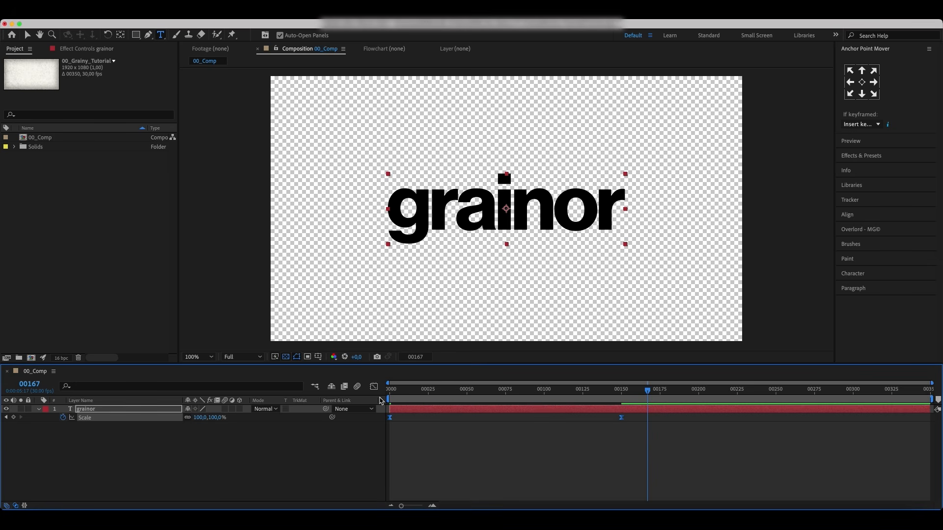
{"action": "left_click", "coordinate": [373, 387]}
{"action": "left_click_drag", "start_coordinate": [638, 424], "coordinate": [526, 411]}
{"action": "left_click_drag", "start_coordinate": [428, 411], "coordinate": [486, 415]}
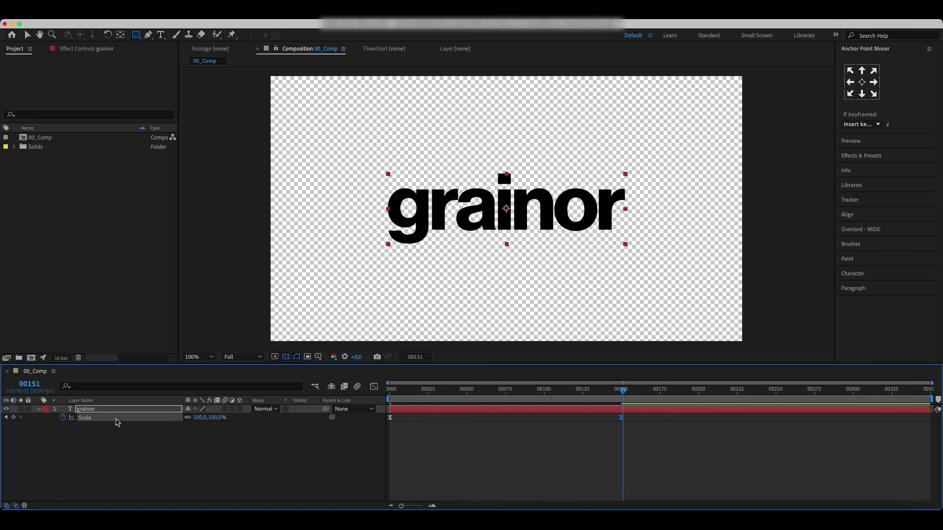
Step: Collapse the text layer and add a new shape layer to the composition
{"action": "left_click", "coordinate": [39, 409]}
{"action": "right_click", "coordinate": [94, 471]}
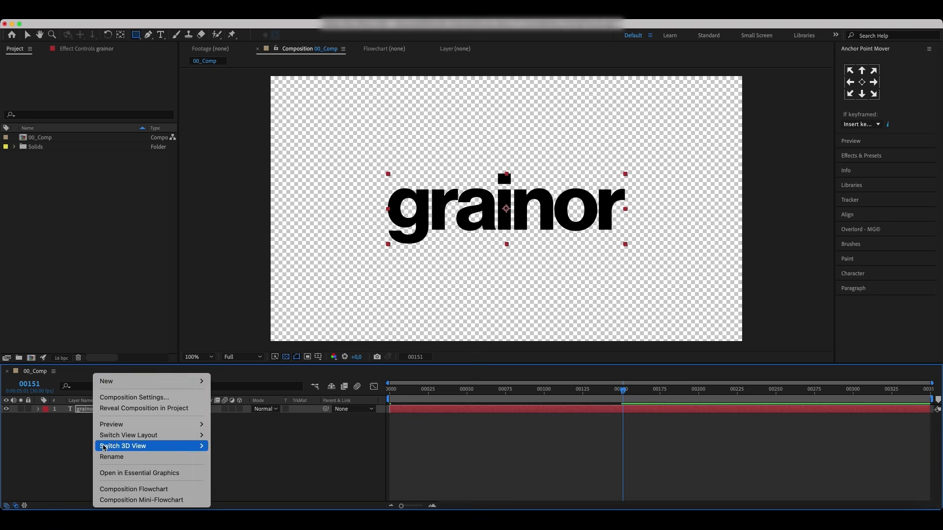
{"action": "mouse_move", "coordinate": [147, 382]}
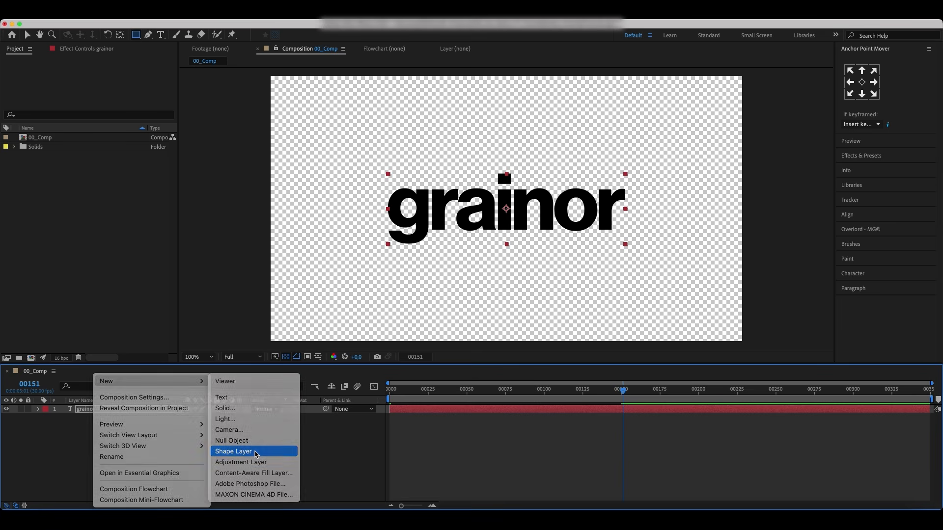
{"action": "left_click", "coordinate": [255, 451]}
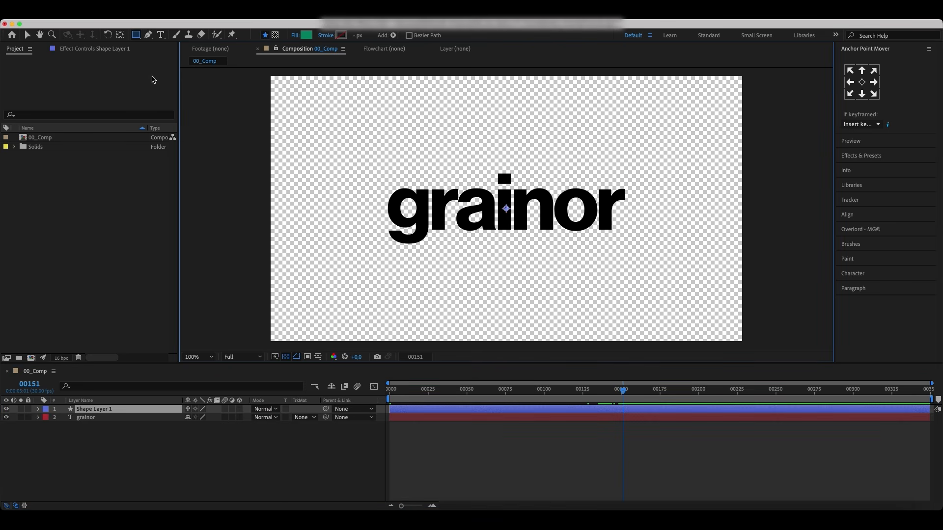
Step: Draw a green circle in the composition's upper-left area with the Ellipse tool
{"action": "left_click", "coordinate": [136, 37]}
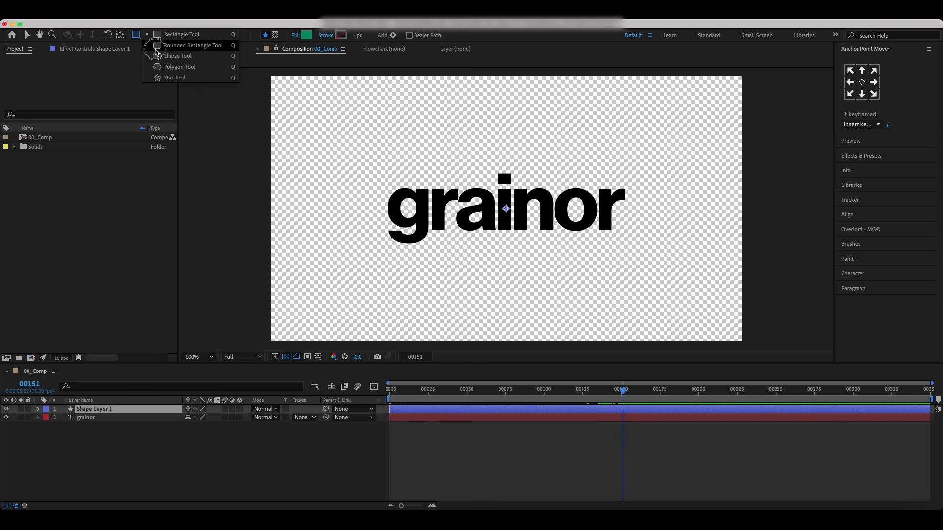
{"action": "left_click", "coordinate": [172, 56]}
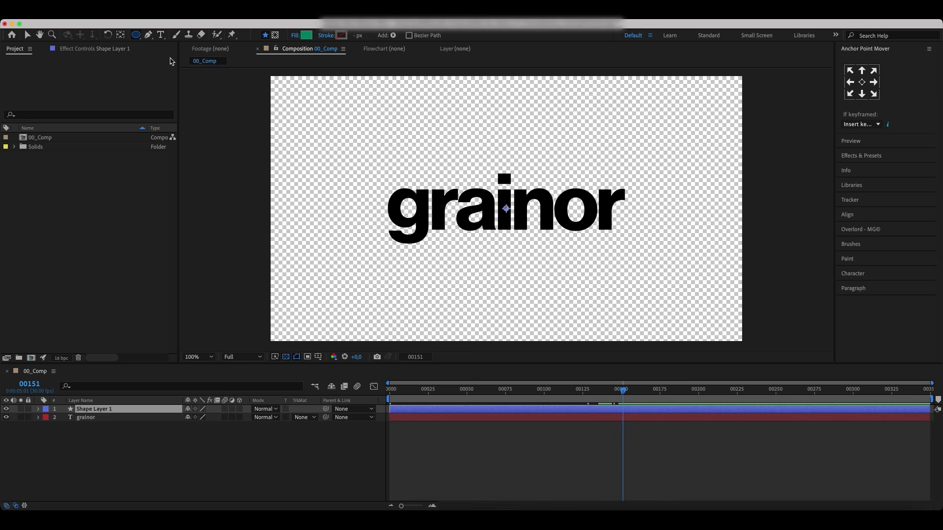
{"action": "left_click_drag", "start_coordinate": [311, 95], "coordinate": [392, 138]}
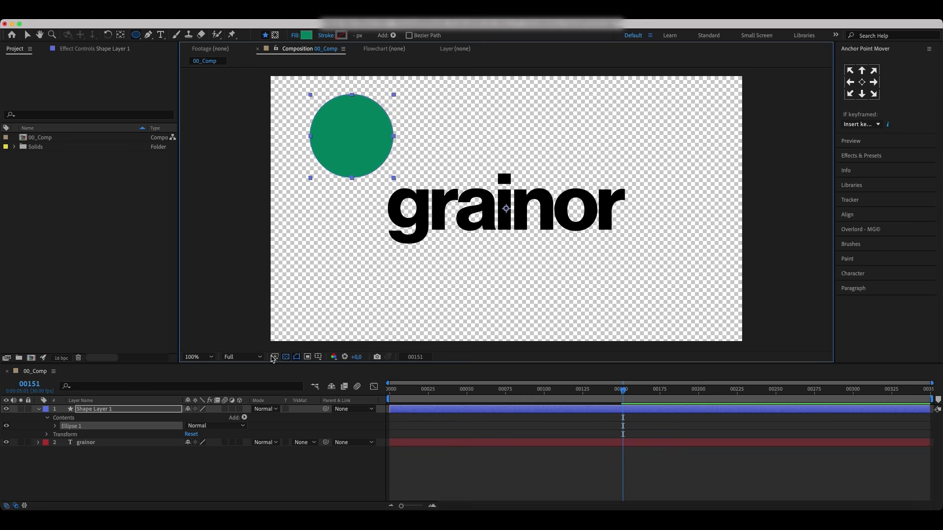
Step: Rename the shape layer as Circle_01
{"action": "left_click", "coordinate": [133, 409]}
{"action": "key", "text": "Return"}
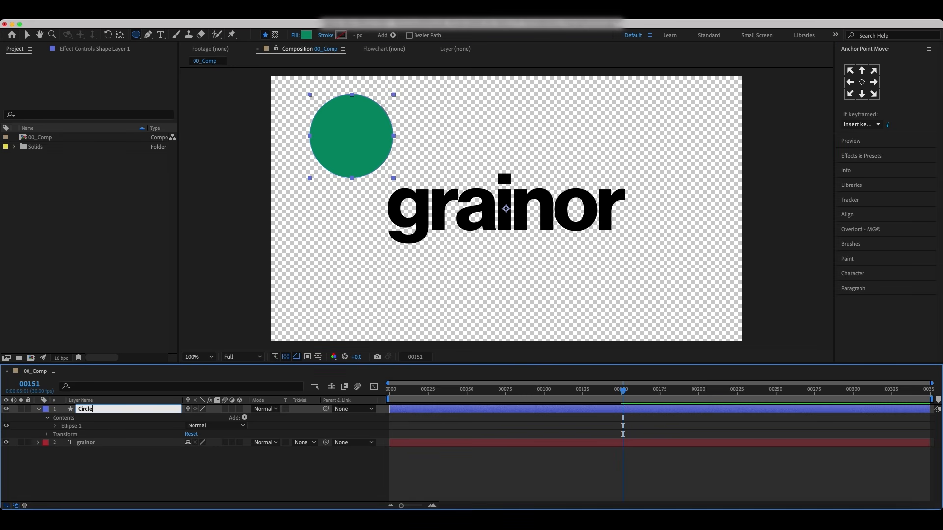
{"action": "type", "text": "Circle_01"}
{"action": "key", "text": "Return"}
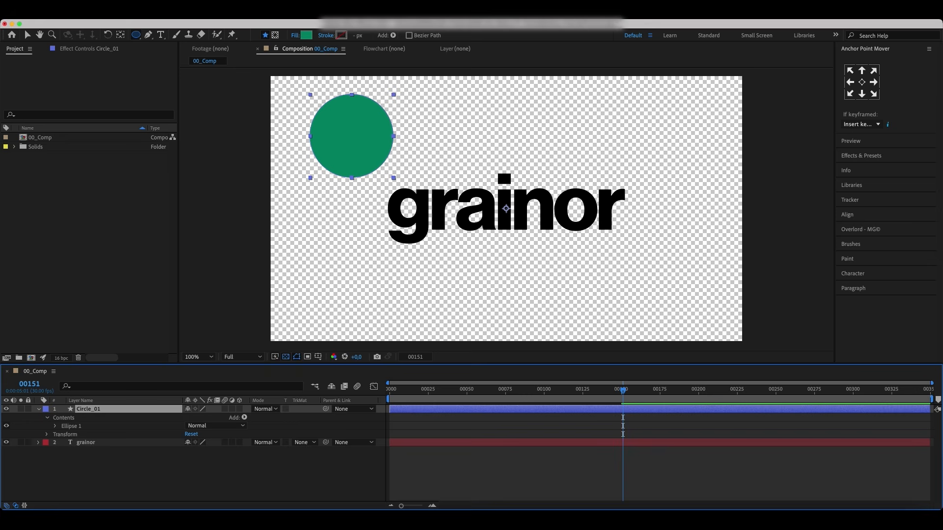
Step: Reveal the circle's Scale property and duplicate the circle layer eight times
{"action": "key", "text": "s"}
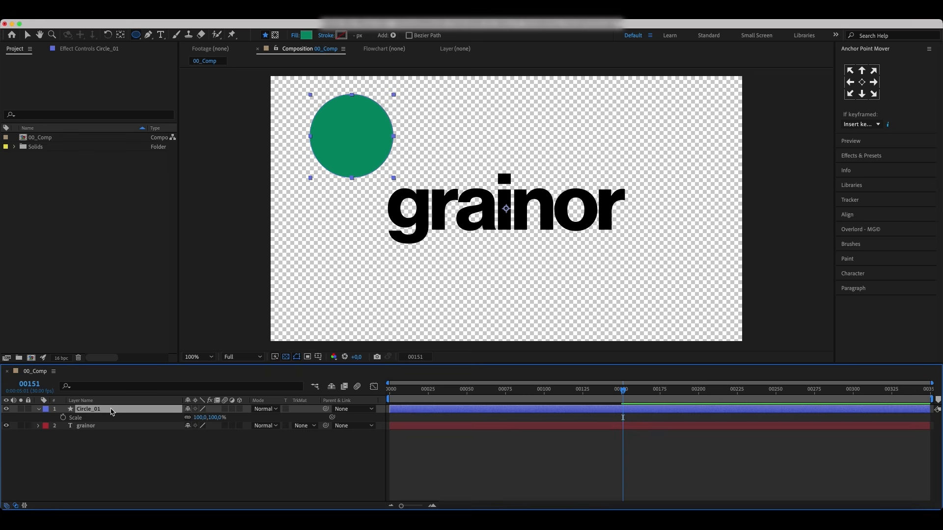
{"action": "key", "text": "super+d"}
{"action": "key", "text": "super+d"}
{"action": "key", "text": "super+d"}
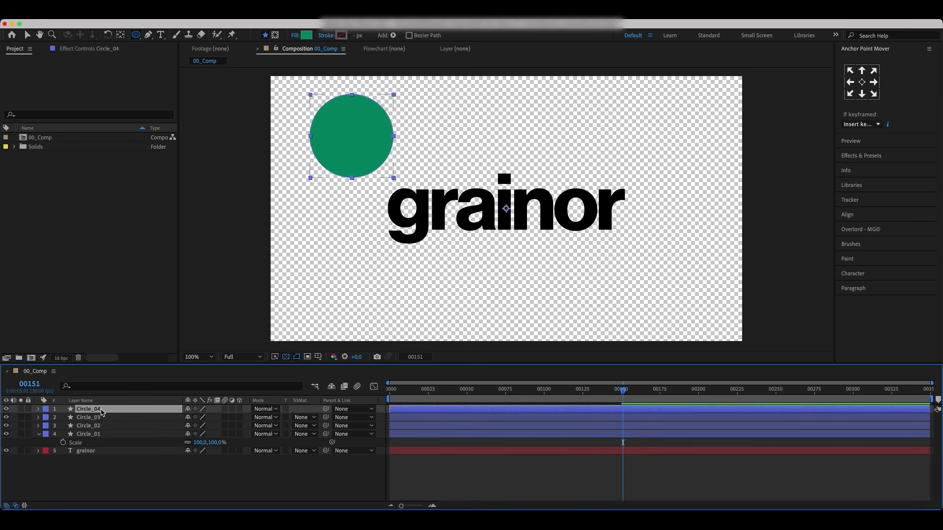
{"action": "key", "text": "super+d"}
{"action": "key", "text": "super+d"}
{"action": "key", "text": "super+d"}
{"action": "key", "text": "super+d"}
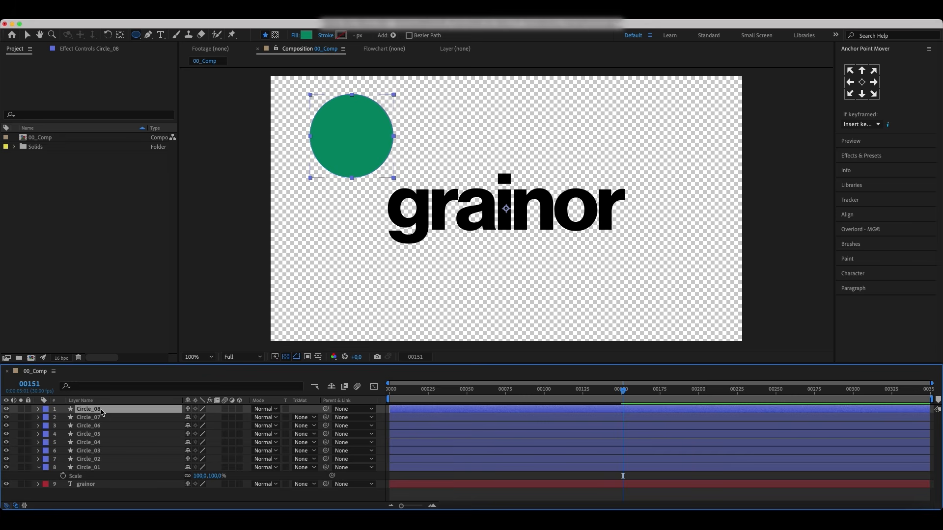
{"action": "key", "text": "super+d"}
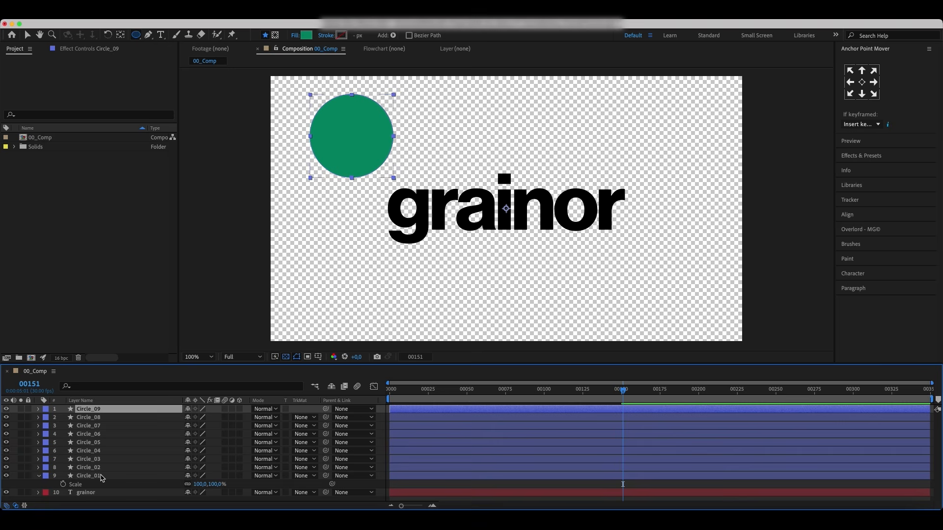
Step: Select all nine circle layers and center their anchor points with Anchor Point Mover
{"action": "left_click", "coordinate": [102, 477], "text": "shift"}
{"action": "left_click", "coordinate": [873, 86]}
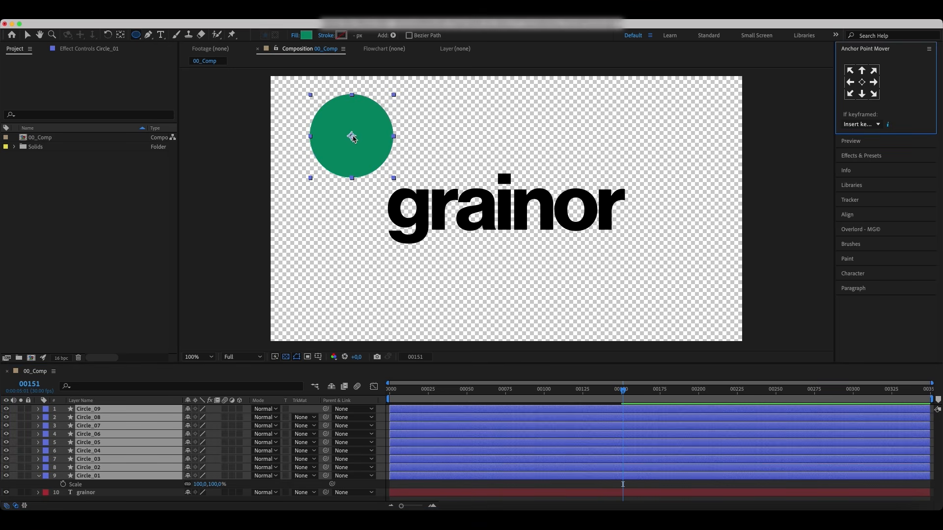
Step: Drag the stacked circles apart and spread them around the word across the composition
{"action": "key", "text": "v"}
{"action": "left_click", "coordinate": [89, 476]}
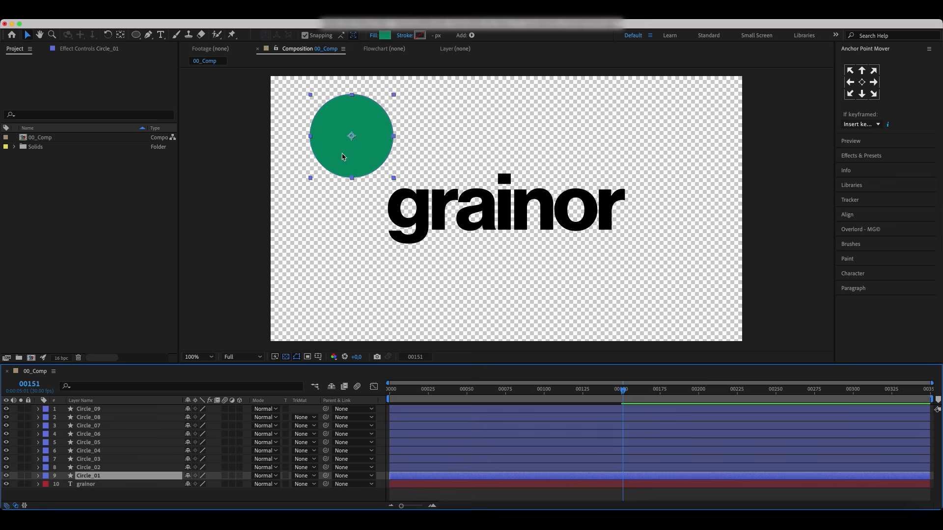
{"action": "left_click_drag", "start_coordinate": [343, 155], "coordinate": [689, 305]}
{"action": "left_click_drag", "start_coordinate": [349, 146], "coordinate": [499, 128]}
{"action": "left_click_drag", "start_coordinate": [359, 148], "coordinate": [495, 303]}
{"action": "left_click_drag", "start_coordinate": [366, 143], "coordinate": [325, 167]}
{"action": "left_click_drag", "start_coordinate": [364, 139], "coordinate": [412, 291]}
{"action": "left_click_drag", "start_coordinate": [483, 290], "coordinate": [523, 306]}
{"action": "left_click_drag", "start_coordinate": [399, 290], "coordinate": [409, 301]}
{"action": "left_click_drag", "start_coordinate": [368, 152], "coordinate": [406, 141]}
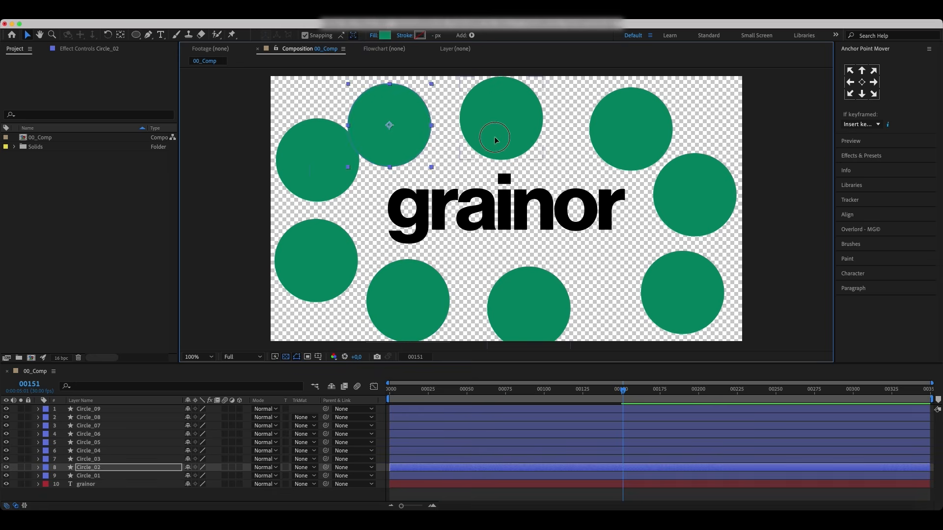
{"action": "left_click_drag", "start_coordinate": [494, 138], "coordinate": [508, 133]}
{"action": "left_click_drag", "start_coordinate": [397, 148], "coordinate": [424, 143]}
{"action": "left_click_drag", "start_coordinate": [318, 171], "coordinate": [328, 166]}
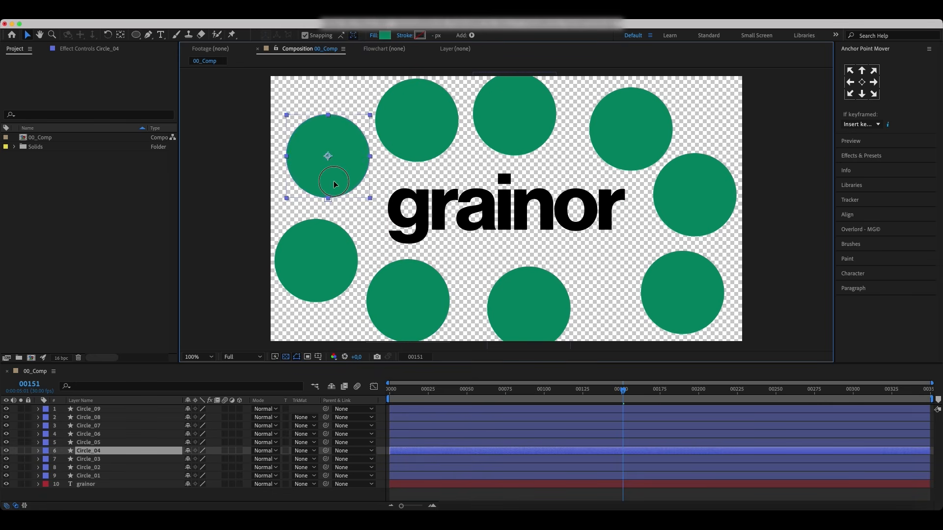
Step: Resize and reposition the circles on the right side of the composition to varied sizes
{"action": "left_click_drag", "start_coordinate": [668, 284], "coordinate": [635, 279]}
{"action": "left_click", "coordinate": [691, 250]}
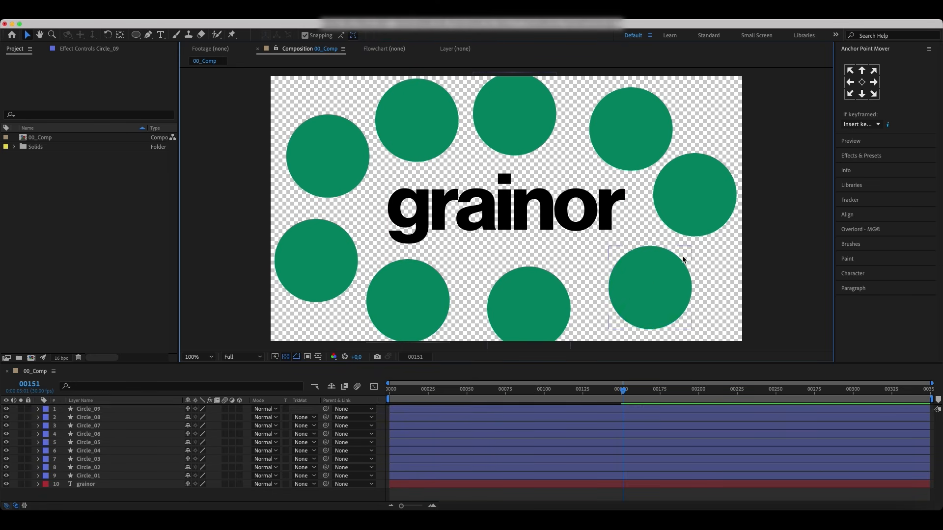
{"action": "left_click", "coordinate": [682, 264]}
{"action": "left_click_drag", "start_coordinate": [692, 246], "coordinate": [671, 268]}
{"action": "left_click", "coordinate": [708, 194]}
{"action": "left_click", "coordinate": [655, 235]}
{"action": "left_click", "coordinate": [685, 210]}
{"action": "left_click_drag", "start_coordinate": [652, 236], "coordinate": [635, 254]}
{"action": "left_click_drag", "start_coordinate": [672, 192], "coordinate": [683, 224]}
{"action": "mouse_move", "coordinate": [647, 287]}
{"action": "left_mouse_down"}
{"action": "mouse_move", "coordinate": [654, 274]}
{"action": "mouse_move", "coordinate": [648, 285]}
{"action": "left_mouse_up"}
Step: Resize and reposition the circles along the top and left to varied sizes
{"action": "left_click", "coordinate": [628, 126]}
{"action": "left_click_drag", "start_coordinate": [672, 88], "coordinate": [661, 100]}
{"action": "left_click", "coordinate": [534, 114]}
{"action": "mouse_move", "coordinate": [556, 156]}
{"action": "left_mouse_down"}
{"action": "mouse_move", "coordinate": [564, 160]}
{"action": "mouse_move", "coordinate": [561, 149]}
{"action": "left_mouse_up"}
{"action": "left_click", "coordinate": [432, 137]}
{"action": "mouse_move", "coordinate": [458, 162]}
{"action": "left_mouse_down"}
{"action": "mouse_move", "coordinate": [433, 137]}
{"action": "mouse_move", "coordinate": [446, 149]}
{"action": "left_mouse_up"}
{"action": "left_click_drag", "start_coordinate": [423, 128], "coordinate": [440, 141]}
{"action": "left_click", "coordinate": [355, 157]}
{"action": "left_click_drag", "start_coordinate": [370, 115], "coordinate": [377, 114]}
{"action": "left_click_drag", "start_coordinate": [359, 143], "coordinate": [368, 123]}
{"action": "left_click", "coordinate": [347, 239]}
{"action": "left_click", "coordinate": [360, 216]}
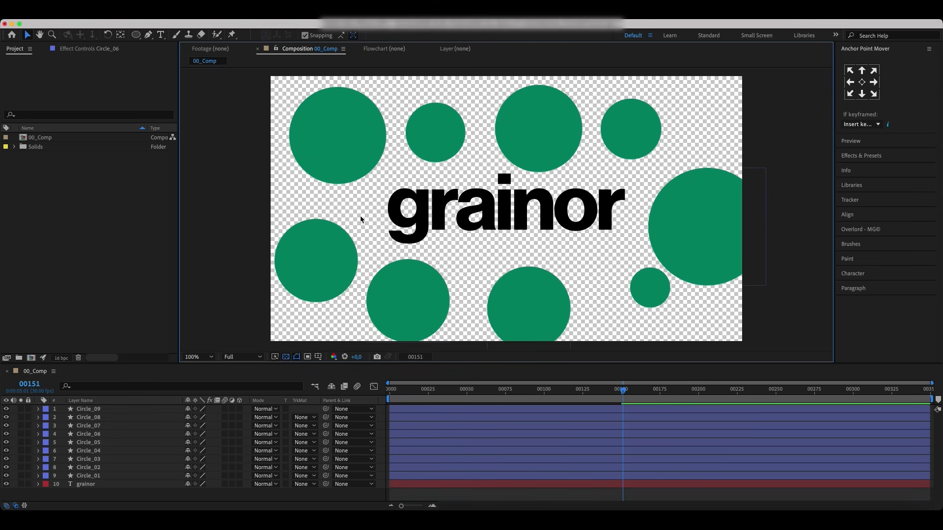
Step: Resize and reposition the circles along the bottom and top right to varied sizes
{"action": "left_click", "coordinate": [345, 235]}
{"action": "left_click_drag", "start_coordinate": [357, 219], "coordinate": [351, 225]}
{"action": "left_click", "coordinate": [433, 292]}
{"action": "left_click_drag", "start_coordinate": [372, 344], "coordinate": [384, 326]}
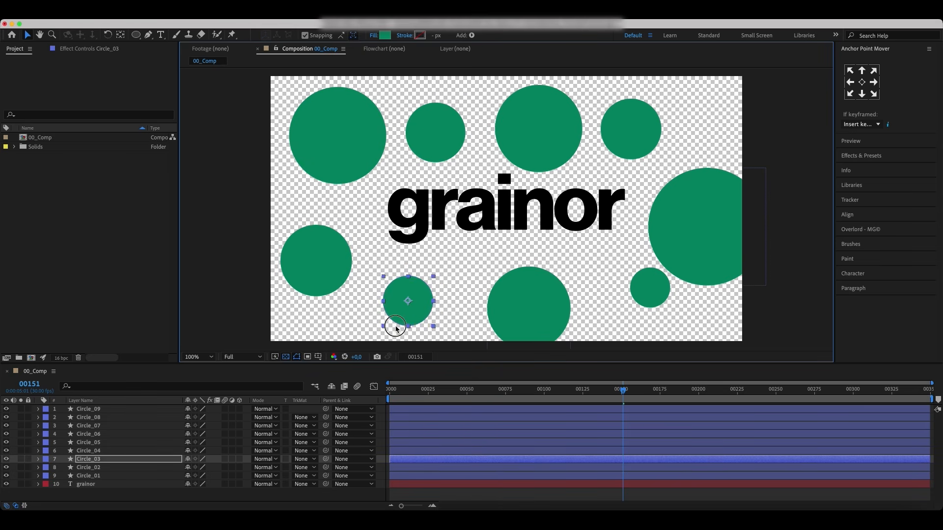
{"action": "left_click", "coordinate": [528, 309]}
{"action": "left_click_drag", "start_coordinate": [488, 267], "coordinate": [462, 243]}
{"action": "left_click", "coordinate": [566, 127]}
{"action": "left_click_drag", "start_coordinate": [630, 128], "coordinate": [642, 136]}
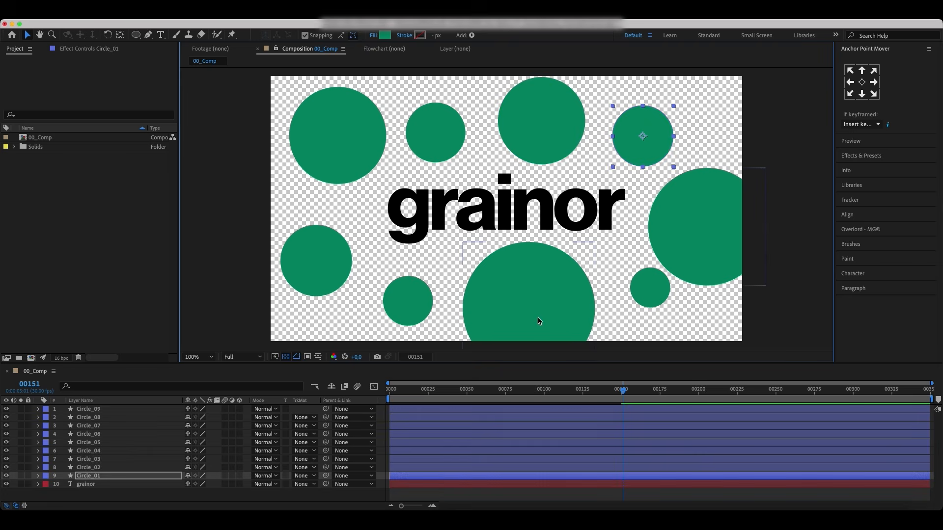
Step: At frame 150, select all circle layers and set Position keyframes for them
{"action": "left_click", "coordinate": [662, 395]}
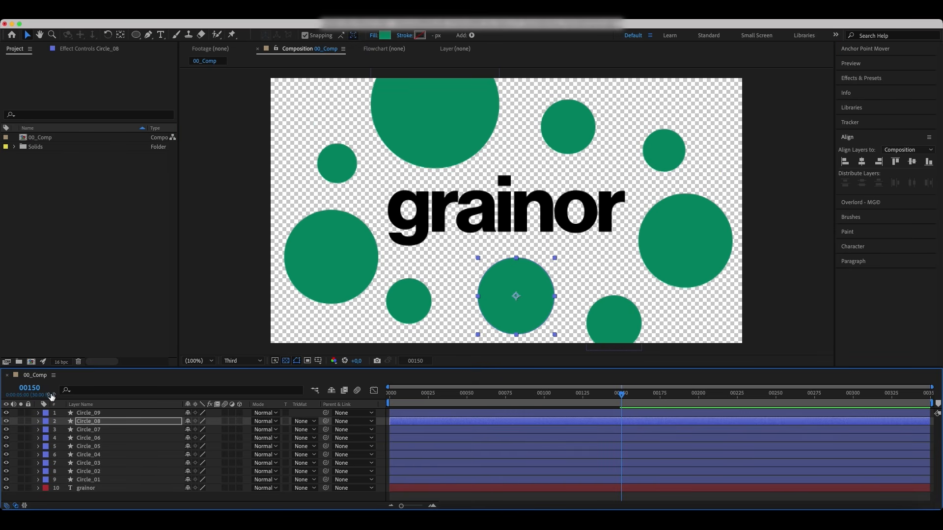
{"action": "left_click", "coordinate": [98, 415]}
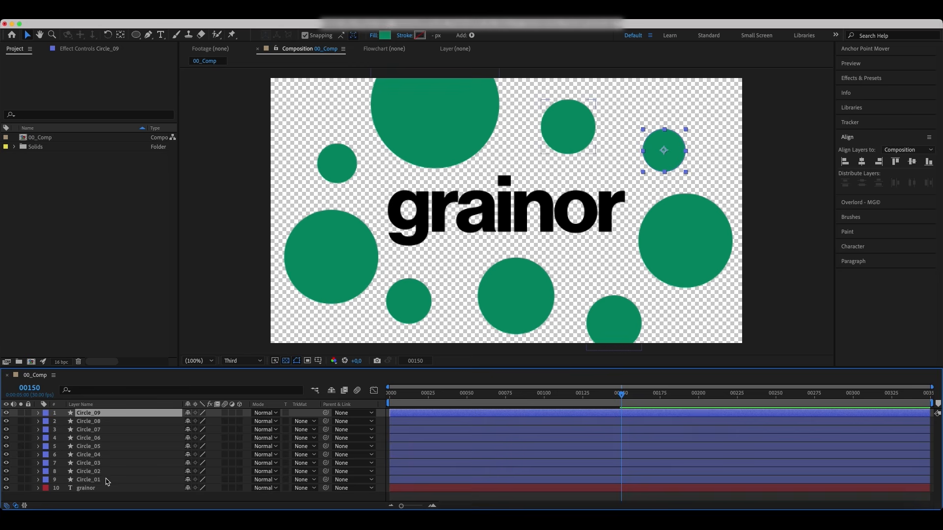
{"action": "left_click", "coordinate": [106, 480], "text": "shift"}
{"action": "key", "text": "p"}
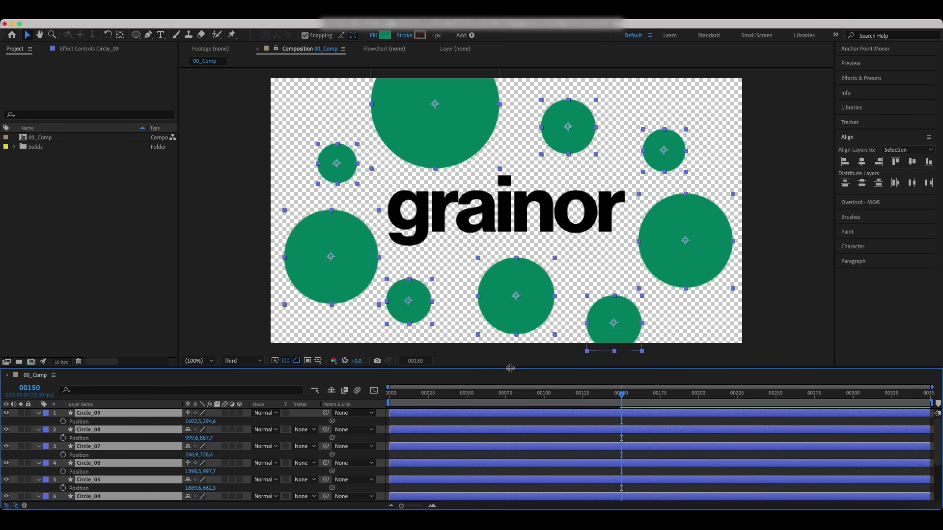
{"action": "left_click_drag", "start_coordinate": [509, 368], "coordinate": [514, 298]}
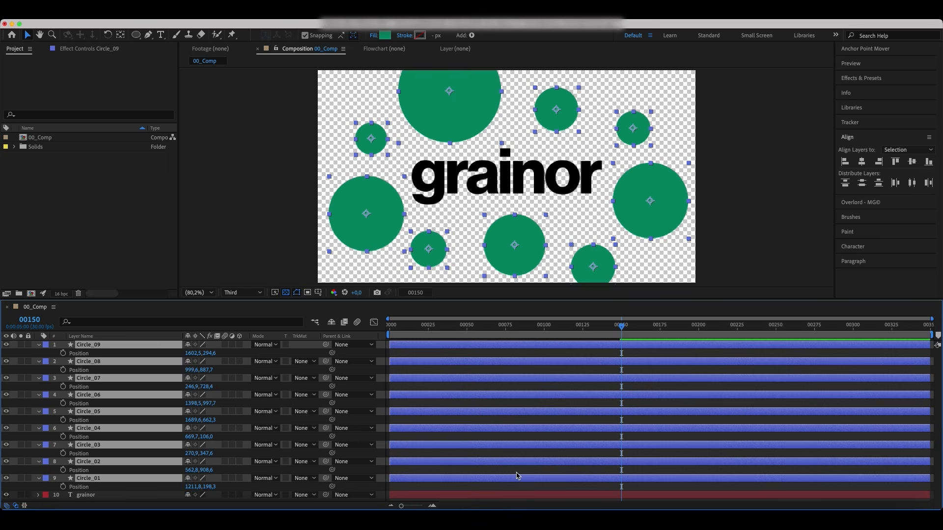
{"action": "left_click", "coordinate": [63, 354]}
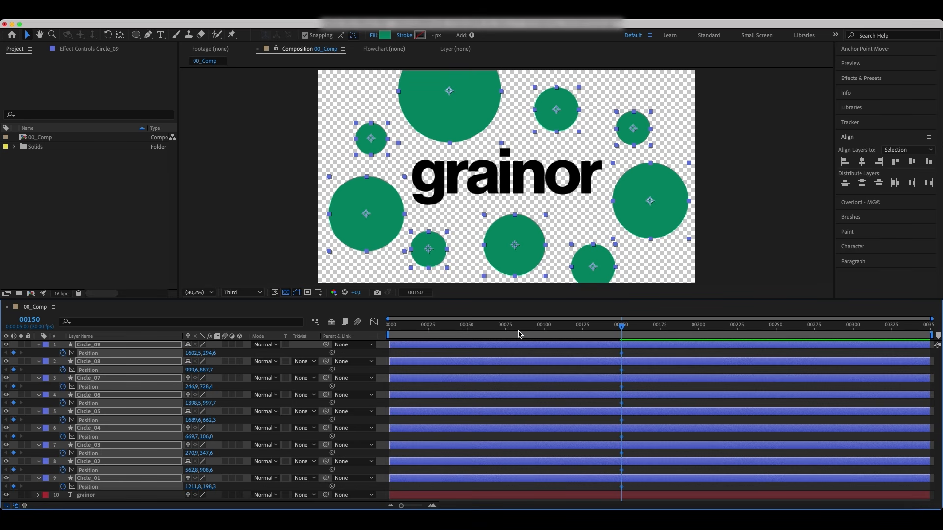
Step: At frame 0, move every circle outside the composition frame so they fly in
{"action": "left_click_drag", "start_coordinate": [566, 329], "coordinate": [369, 350]}
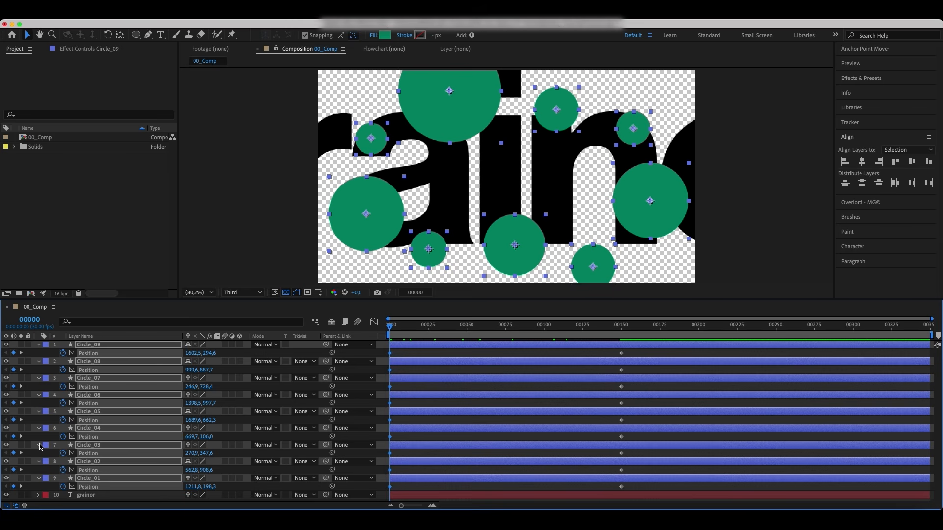
{"action": "left_click", "coordinate": [410, 357]}
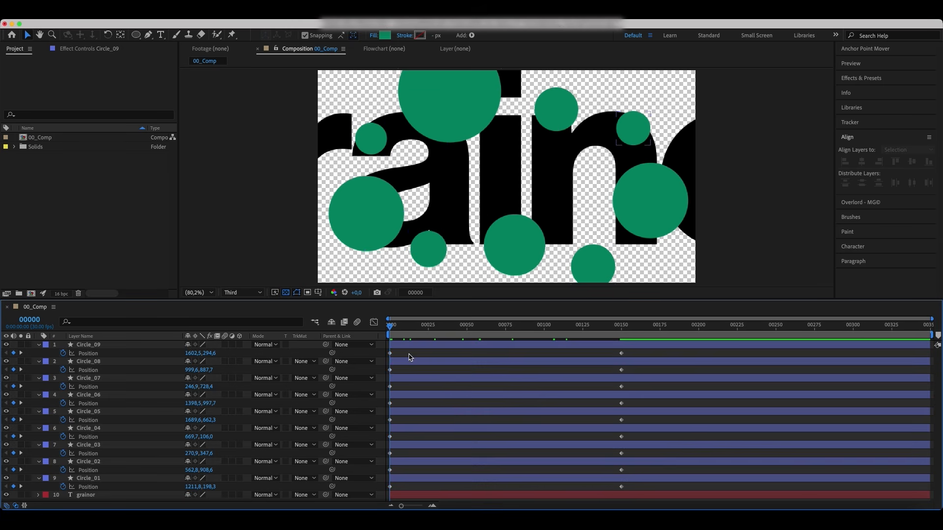
{"action": "left_click_drag", "start_coordinate": [364, 244], "coordinate": [309, 308]}
{"action": "left_click_drag", "start_coordinate": [433, 263], "coordinate": [434, 322]}
{"action": "left_click_drag", "start_coordinate": [525, 253], "coordinate": [524, 328]}
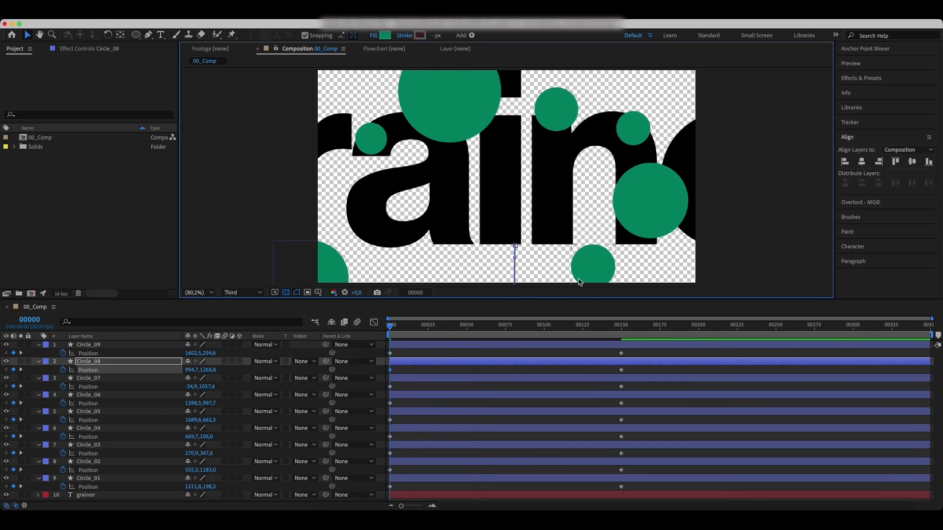
{"action": "left_click_drag", "start_coordinate": [599, 273], "coordinate": [610, 324]}
{"action": "left_click_drag", "start_coordinate": [643, 204], "coordinate": [745, 262]}
{"action": "left_click_drag", "start_coordinate": [632, 128], "coordinate": [774, 94]}
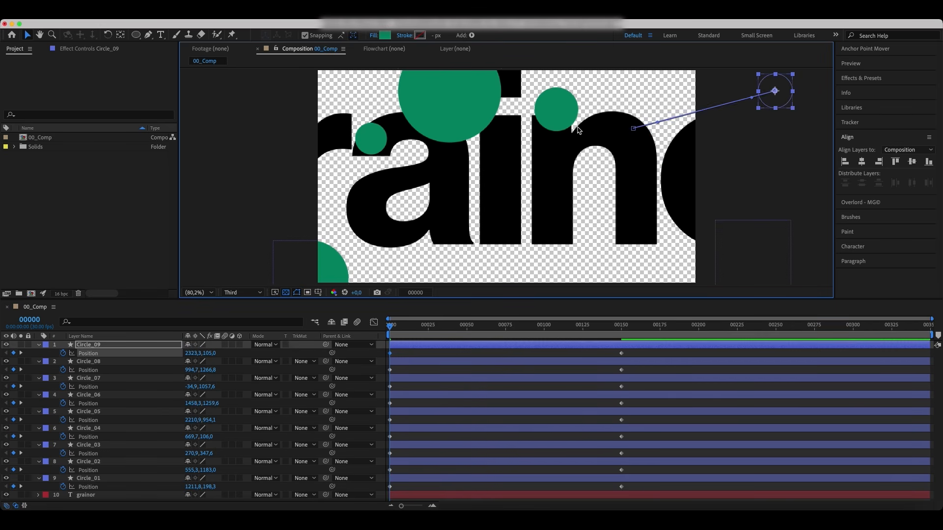
{"action": "left_click_drag", "start_coordinate": [570, 107], "coordinate": [611, 37]}
{"action": "left_click_drag", "start_coordinate": [454, 108], "coordinate": [323, 28]}
{"action": "left_click_drag", "start_coordinate": [380, 145], "coordinate": [270, 109]}
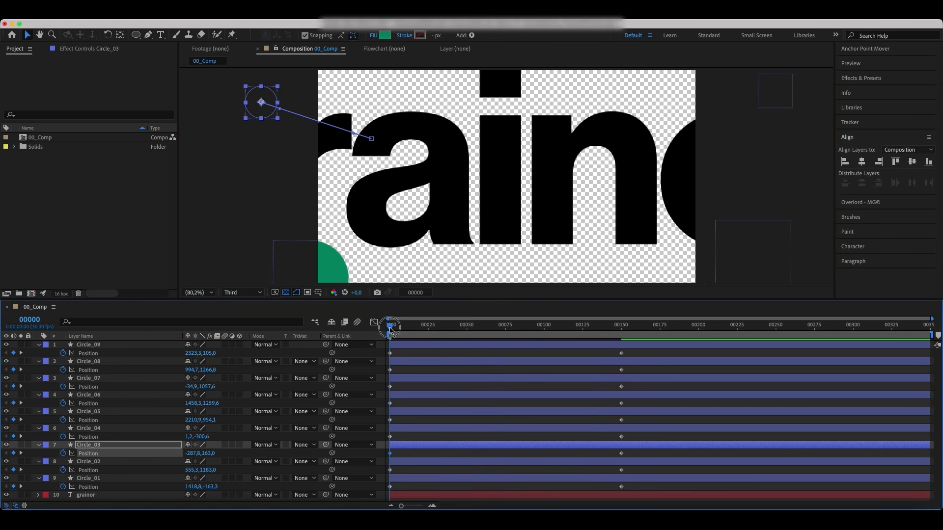
Step: At frame 150, move all nine circles together into a tight cloud-shaped cluster over the middle of the text
{"action": "left_click_drag", "start_coordinate": [389, 330], "coordinate": [621, 344]}
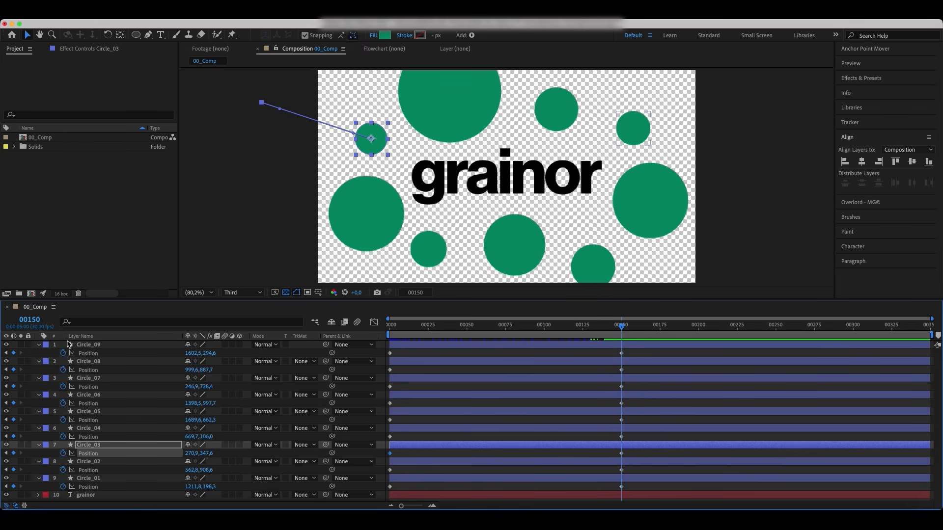
{"action": "left_click_drag", "start_coordinate": [653, 219], "coordinate": [563, 193]}
{"action": "left_click_drag", "start_coordinate": [515, 248], "coordinate": [507, 207]}
{"action": "left_click_drag", "start_coordinate": [558, 112], "coordinate": [516, 178]}
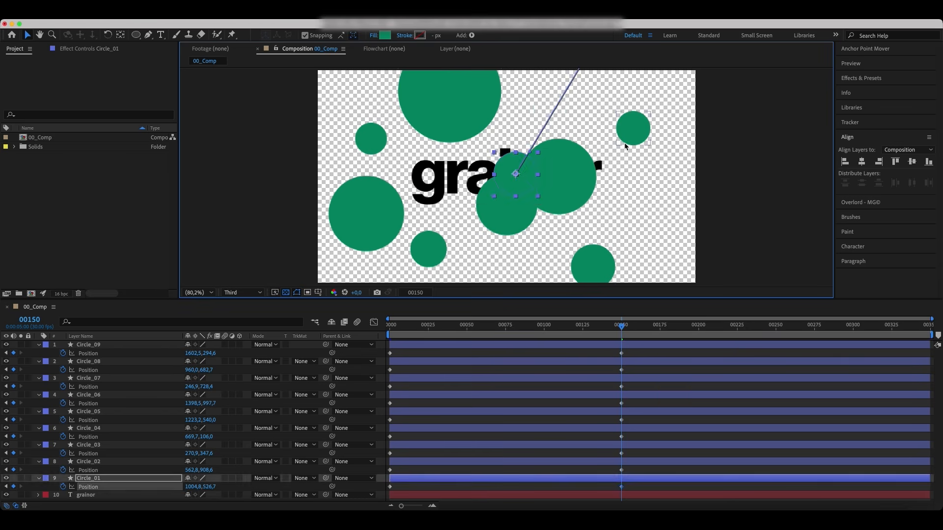
{"action": "left_click_drag", "start_coordinate": [628, 136], "coordinate": [597, 172]}
{"action": "left_click_drag", "start_coordinate": [422, 250], "coordinate": [464, 190]}
{"action": "left_click_drag", "start_coordinate": [367, 215], "coordinate": [436, 196]}
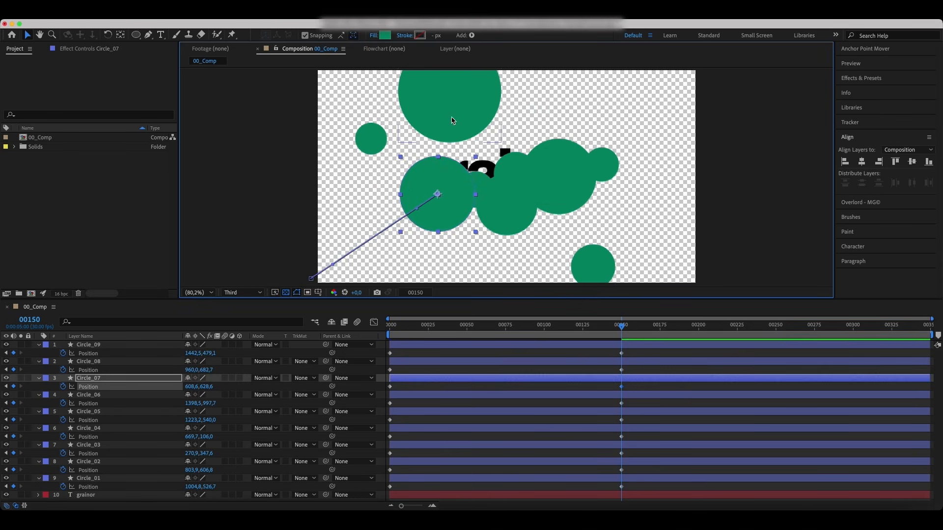
{"action": "left_click_drag", "start_coordinate": [449, 93], "coordinate": [487, 151]}
{"action": "left_click_drag", "start_coordinate": [371, 145], "coordinate": [448, 162]}
{"action": "left_click_drag", "start_coordinate": [594, 265], "coordinate": [537, 185]}
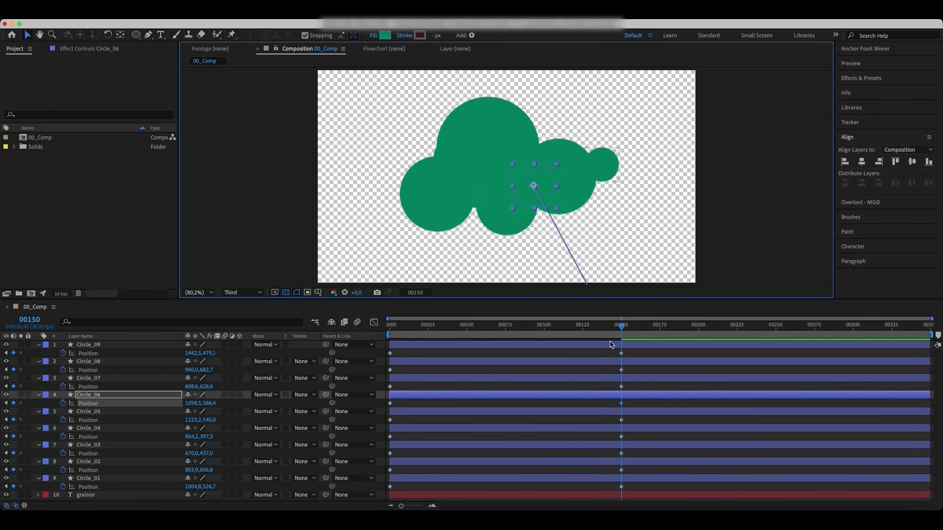
Step: Select all circles' Position keyframes and apply strong easing by extending their influence handles in the Graph Editor speed curve
{"action": "key", "text": "Home"}
{"action": "left_click_drag", "start_coordinate": [349, 354], "coordinate": [387, 485]}
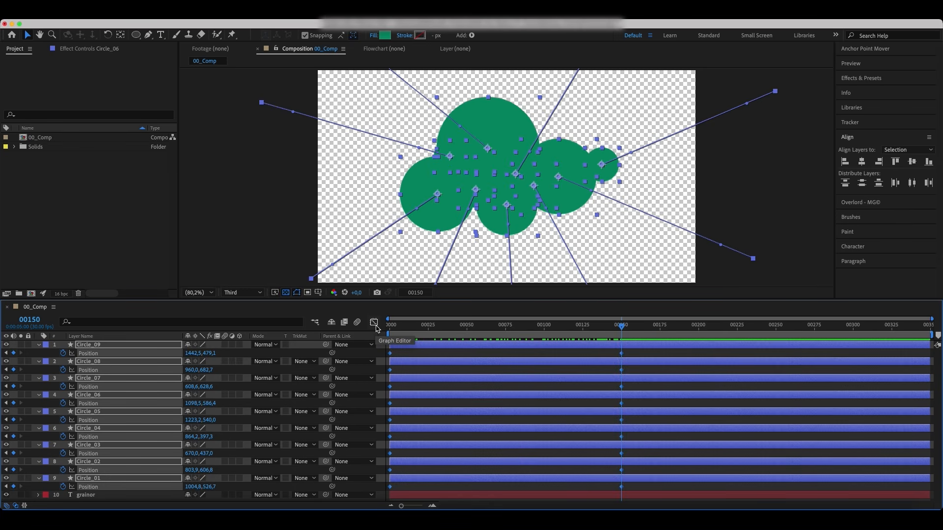
{"action": "left_click", "coordinate": [374, 322]}
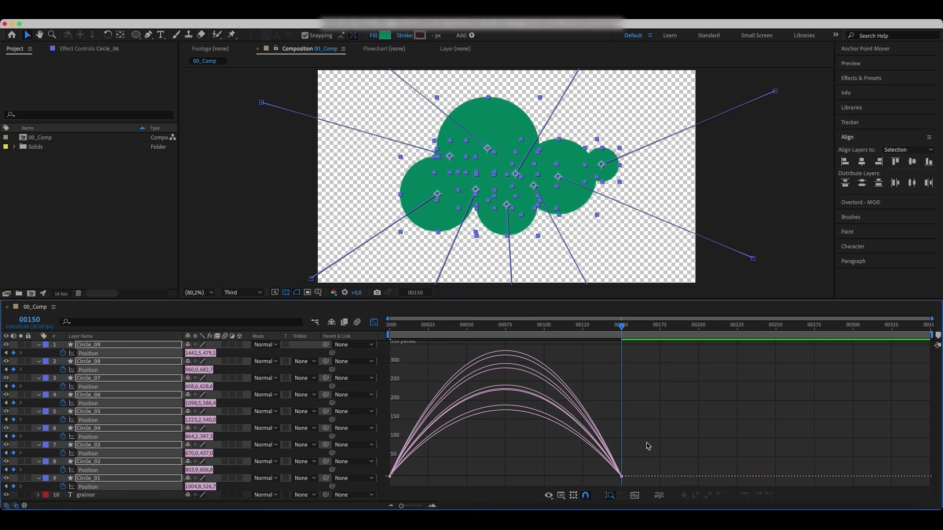
{"action": "left_click_drag", "start_coordinate": [652, 444], "coordinate": [526, 481]}
{"action": "left_click_drag", "start_coordinate": [428, 476], "coordinate": [485, 480]}
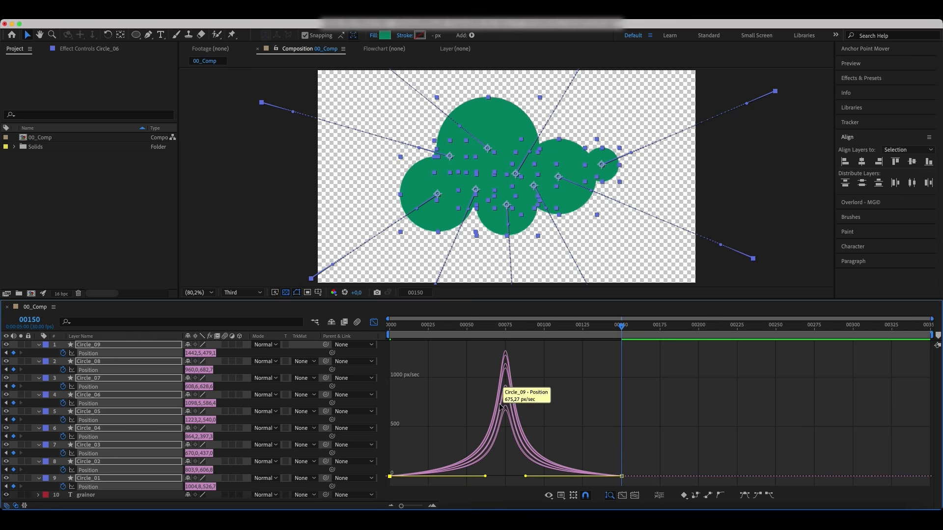
{"action": "left_click", "coordinate": [372, 321]}
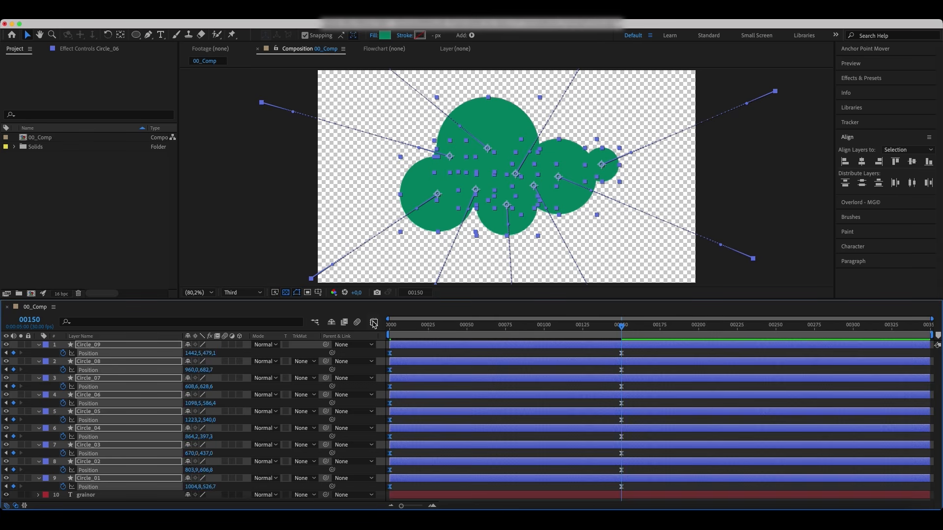
Step: Add Scale keyframes for all circles at frame 150 and at frame 0, adjusting the starting scale values
{"action": "key", "text": "s"}
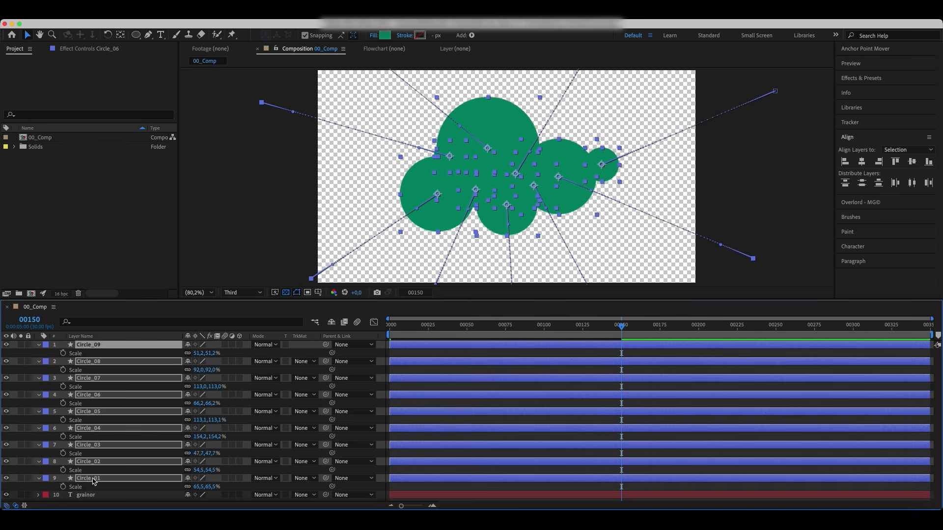
{"action": "left_click", "coordinate": [65, 354]}
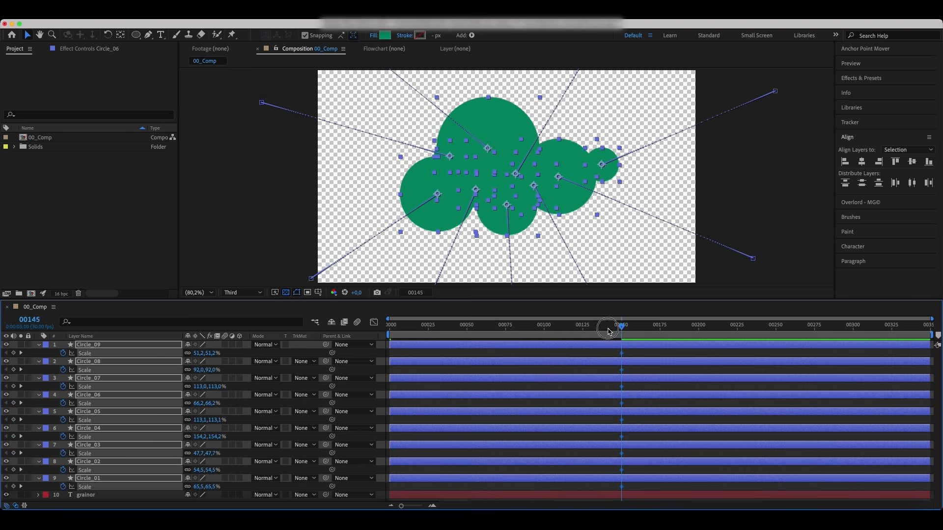
{"action": "left_click_drag", "start_coordinate": [608, 332], "coordinate": [375, 342]}
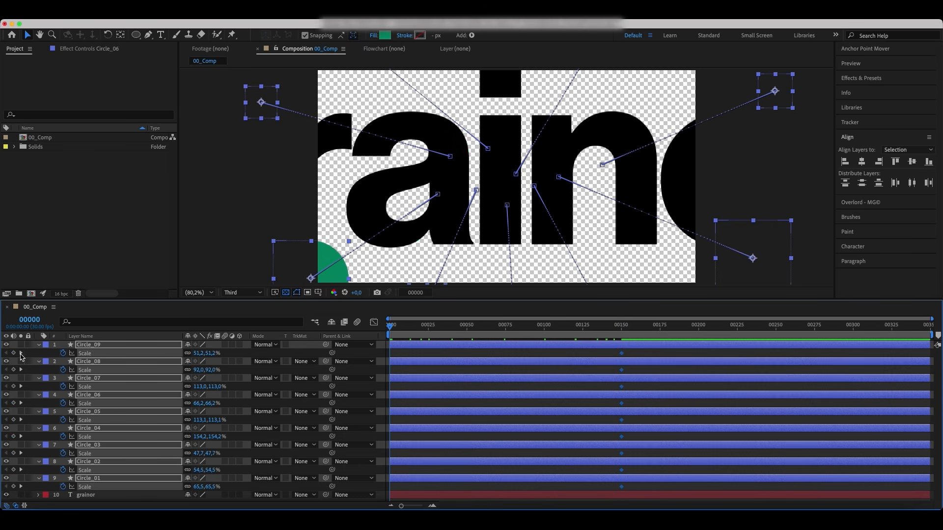
{"action": "left_click", "coordinate": [32, 355]}
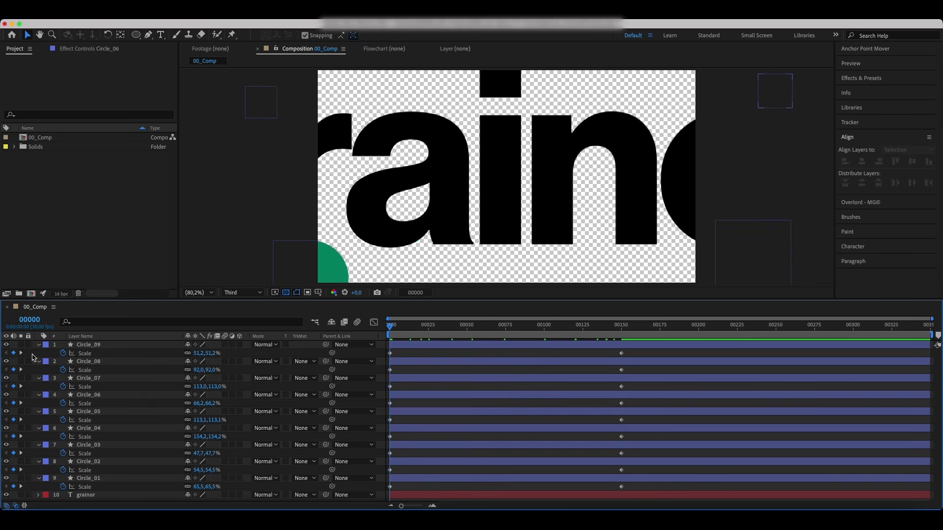
{"action": "left_click_drag", "start_coordinate": [205, 353], "coordinate": [212, 453]}
{"action": "left_click_drag", "start_coordinate": [211, 469], "coordinate": [208, 472]}
{"action": "left_click_drag", "start_coordinate": [211, 487], "coordinate": [217, 488]}
Step: At frame 150, scale the circles to varied sizes and reposition several of them to reshape the cloud
{"action": "left_click_drag", "start_coordinate": [392, 327], "coordinate": [624, 338]}
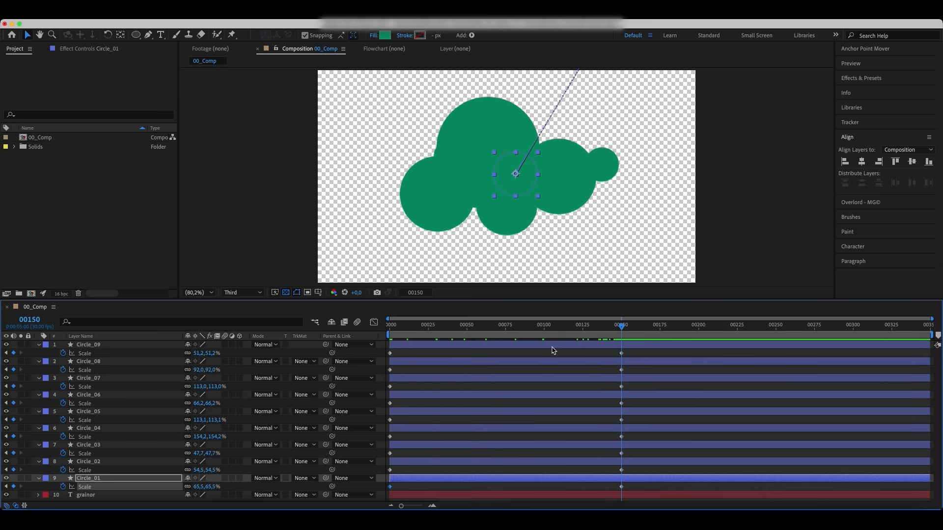
{"action": "left_click_drag", "start_coordinate": [209, 353], "coordinate": [221, 485]}
{"action": "left_click_drag", "start_coordinate": [455, 188], "coordinate": [447, 170]}
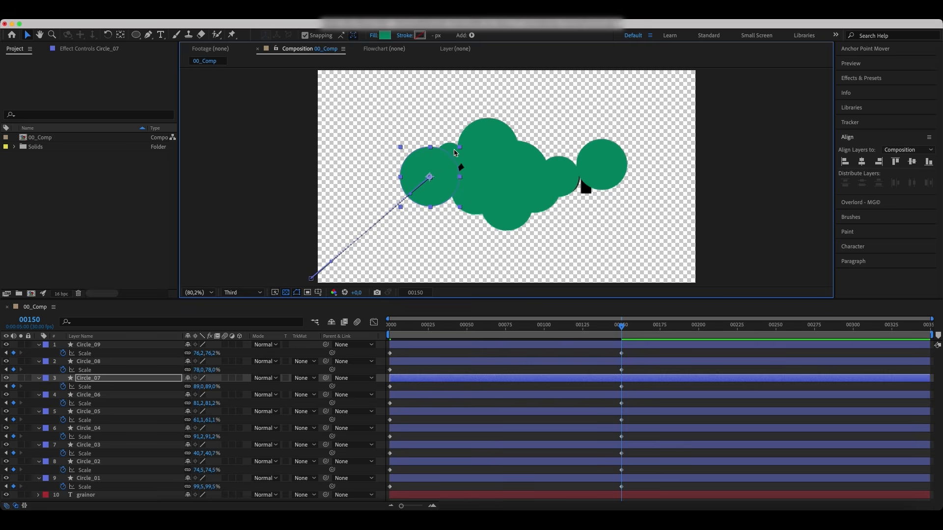
{"action": "left_click_drag", "start_coordinate": [604, 178], "coordinate": [587, 190]}
{"action": "left_click_drag", "start_coordinate": [454, 192], "coordinate": [460, 195]}
{"action": "left_click", "coordinate": [504, 224]}
{"action": "left_click_drag", "start_coordinate": [497, 224], "coordinate": [487, 217]}
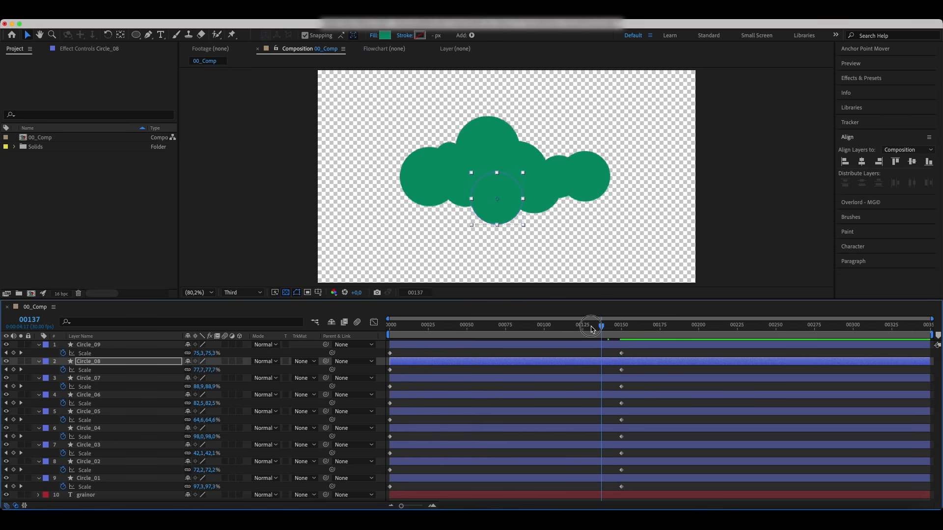
Step: Select all circles' Scale keyframes and apply strong easing by extending their influence handles in the Graph Editor
{"action": "left_click_drag", "start_coordinate": [617, 337], "coordinate": [383, 489]}
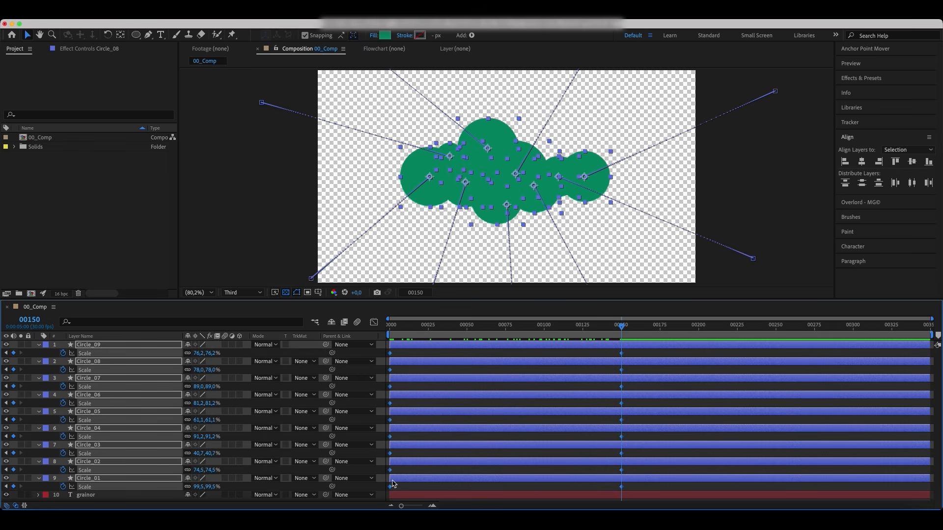
{"action": "left_click_drag", "start_coordinate": [634, 354], "coordinate": [592, 487]}
{"action": "key", "text": "shift+F3"}
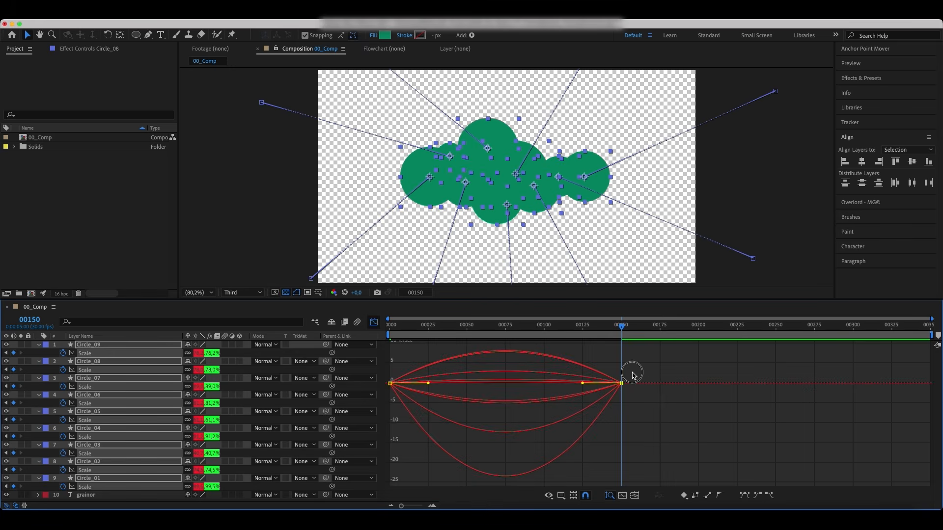
{"action": "left_click_drag", "start_coordinate": [583, 383], "coordinate": [526, 383]}
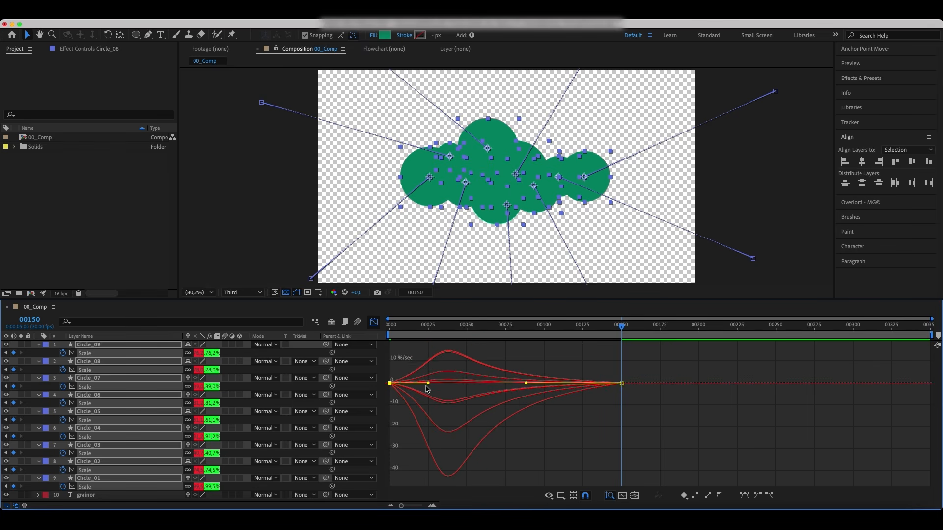
{"action": "left_click_drag", "start_coordinate": [428, 383], "coordinate": [485, 387]}
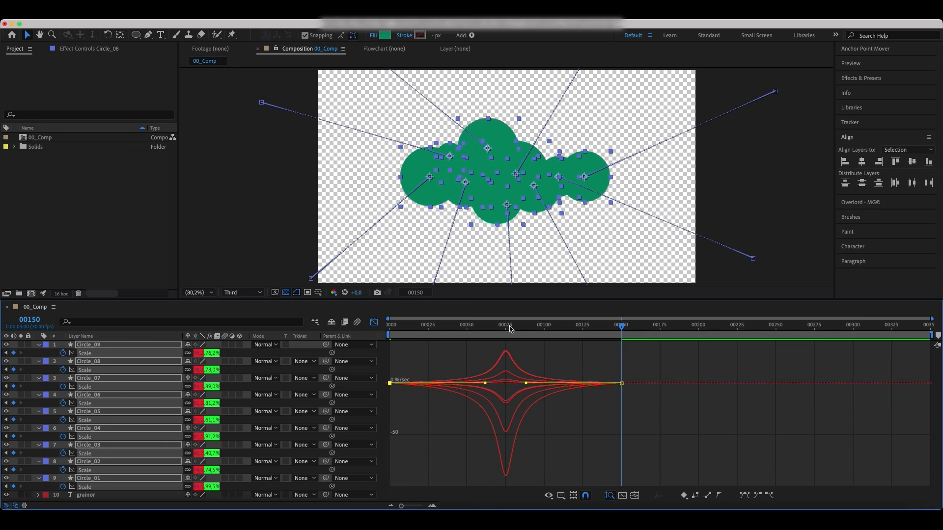
{"action": "left_click", "coordinate": [377, 322]}
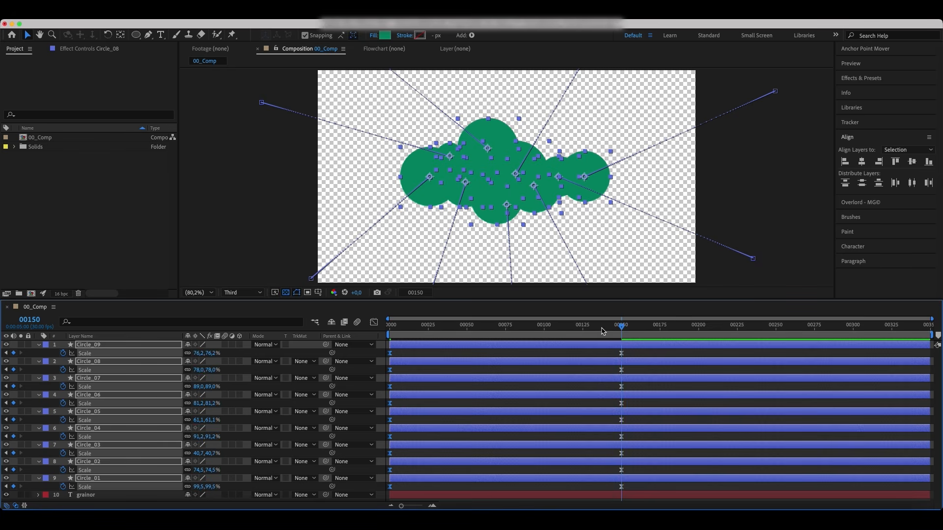
Step: Collapse the layer properties and add a new Null Object layer to the composition
{"action": "mouse_move", "coordinate": [620, 328]}
{"action": "left_mouse_down"}
{"action": "mouse_move", "coordinate": [464, 336]}
{"action": "mouse_move", "coordinate": [612, 328]}
{"action": "left_mouse_up"}
{"action": "key", "text": "u"}
{"action": "left_click", "coordinate": [137, 438]}
{"action": "right_click", "coordinate": [137, 439]}
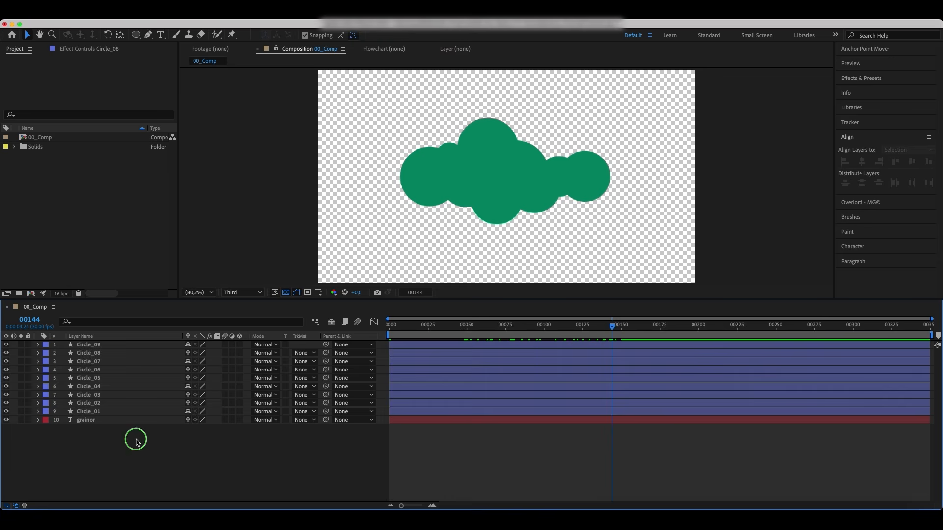
{"action": "mouse_move", "coordinate": [197, 382]}
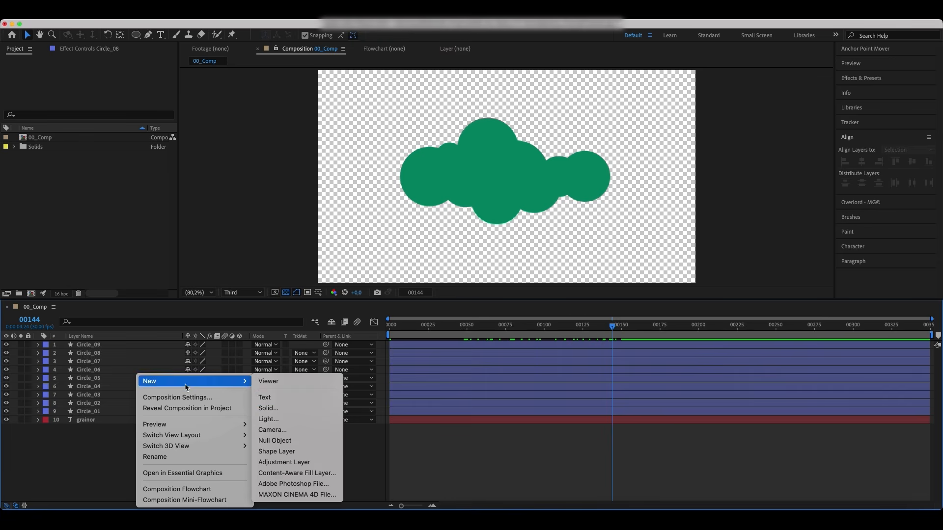
{"action": "left_click", "coordinate": [284, 443]}
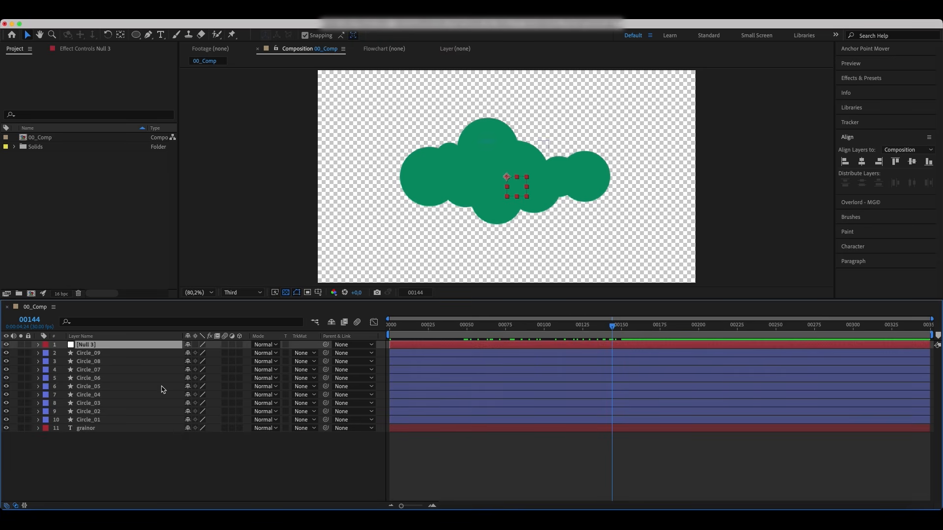
Step: Select all nine circle layers and parent them to the null layer
{"action": "left_click", "coordinate": [92, 356]}
{"action": "left_click", "coordinate": [92, 419], "text": "shift"}
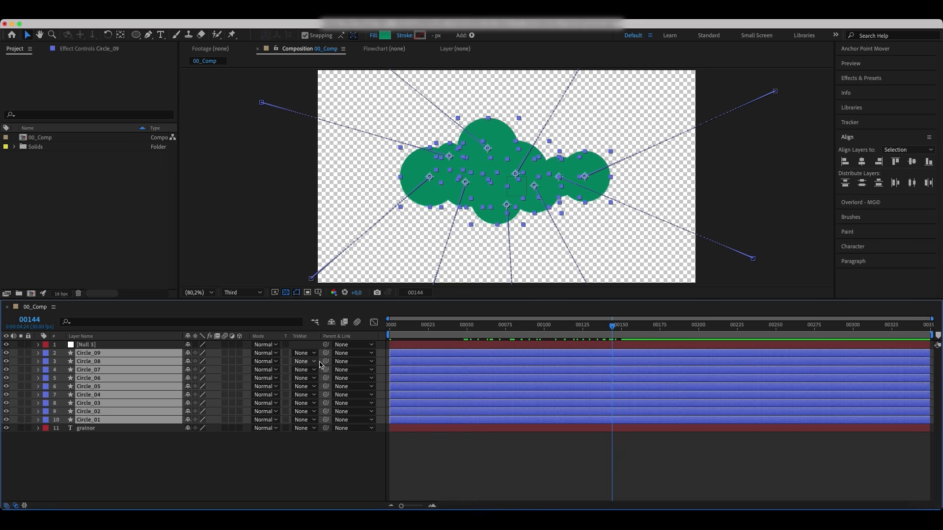
{"action": "left_click_drag", "start_coordinate": [327, 356], "coordinate": [103, 347]}
{"action": "left_click", "coordinate": [98, 346]}
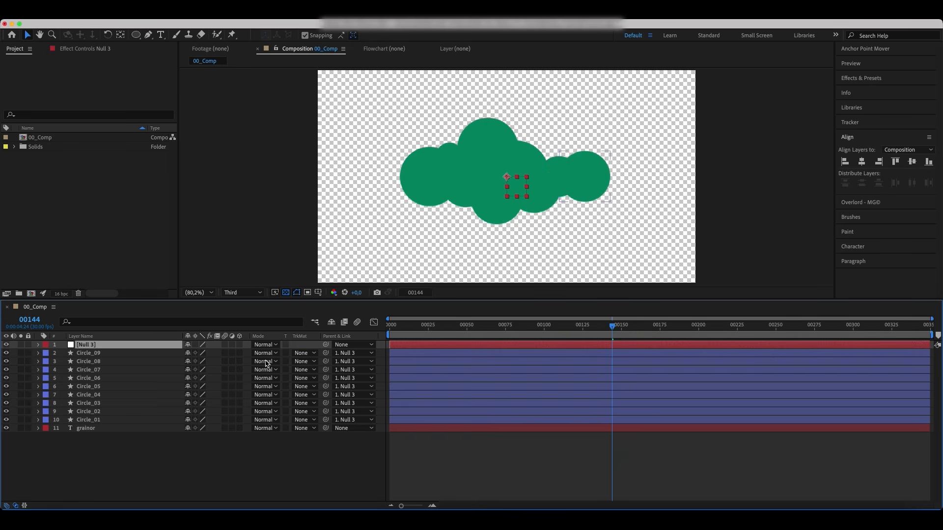
Step: Keyframe the null's Rotation at frame 150 and set its Rotation to -90° at frame 0
{"action": "left_click_drag", "start_coordinate": [611, 328], "coordinate": [621, 335]}
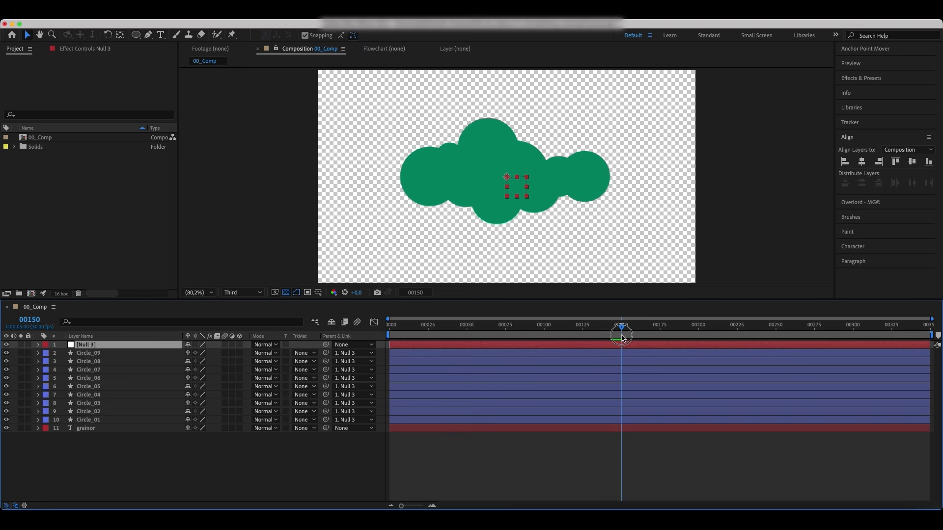
{"action": "key", "text": "r"}
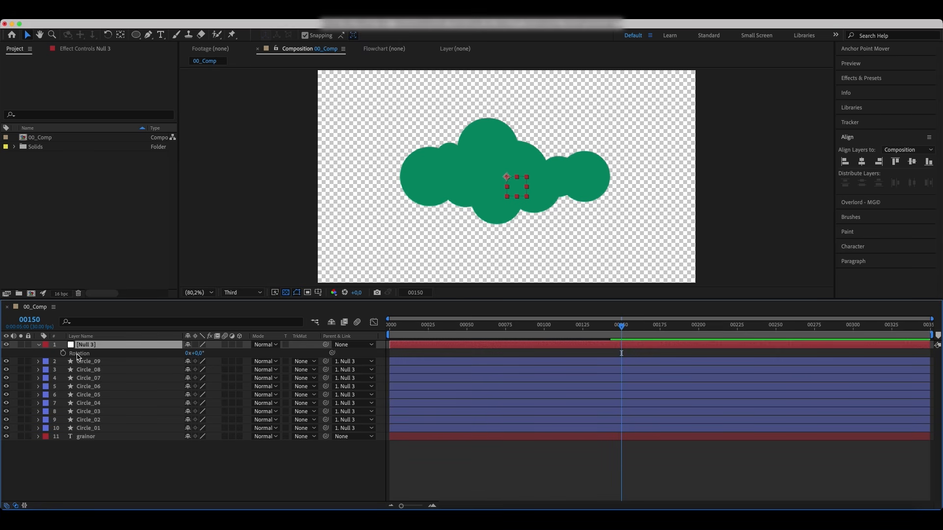
{"action": "left_click", "coordinate": [64, 353]}
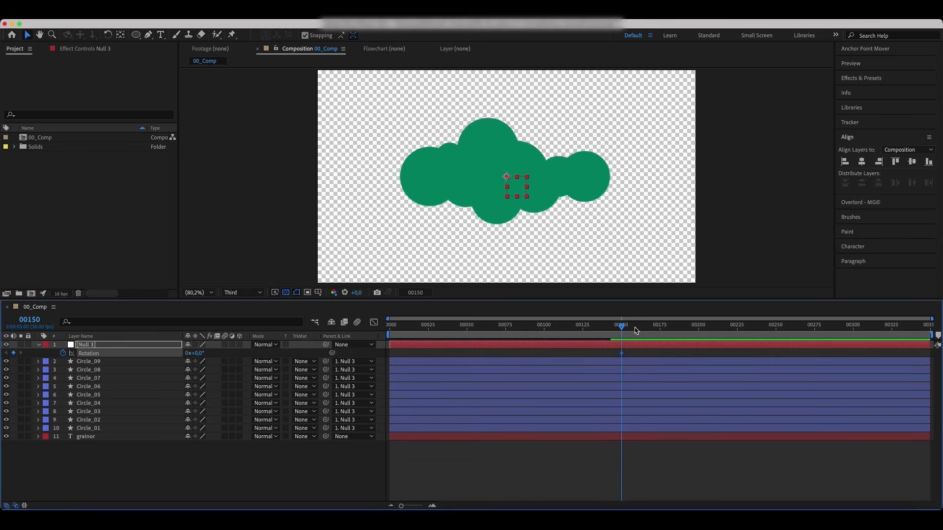
{"action": "left_click_drag", "start_coordinate": [622, 329], "coordinate": [357, 346]}
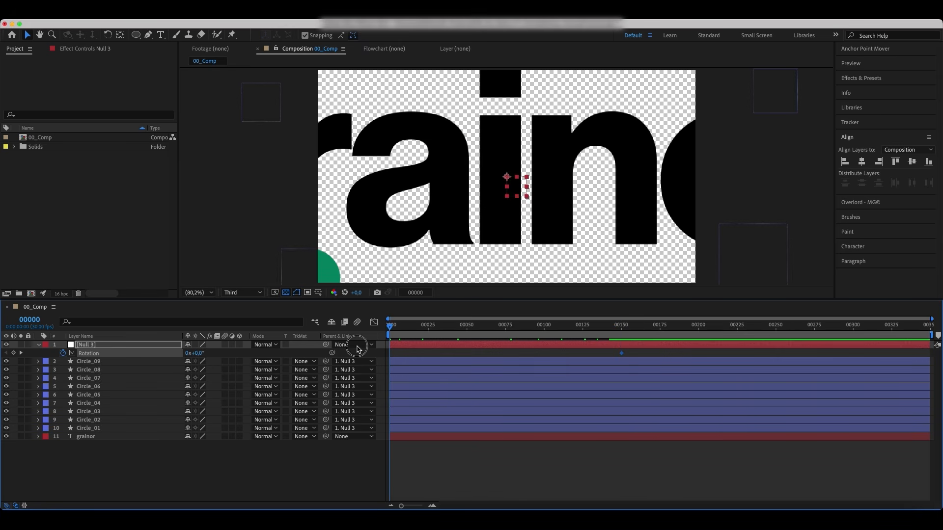
{"action": "left_click", "coordinate": [196, 354]}
{"action": "type", "text": "-90"}
{"action": "key", "text": "Return"}
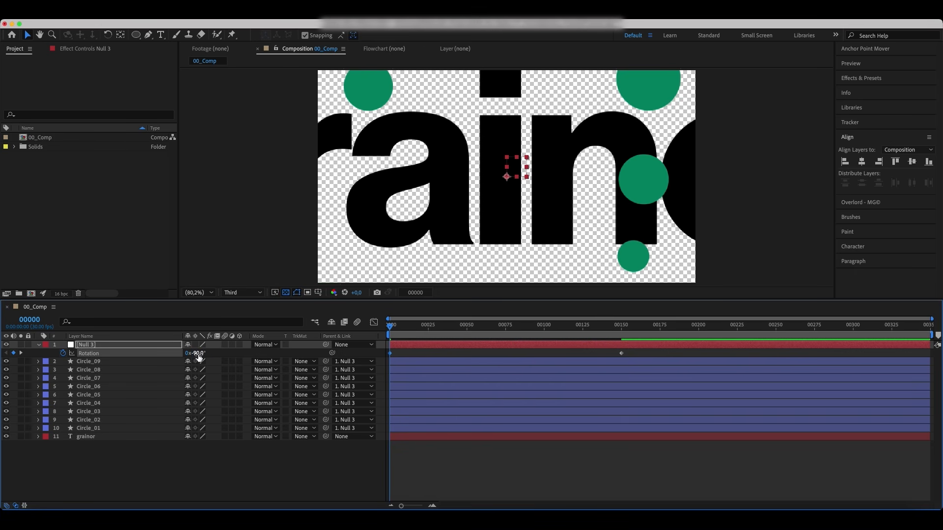
Step: Select the null's Rotation keyframes and apply strong easing by extending their influence handles in the Graph Editor
{"action": "left_click_drag", "start_coordinate": [635, 355], "coordinate": [369, 360]}
{"action": "left_click", "coordinate": [374, 322]}
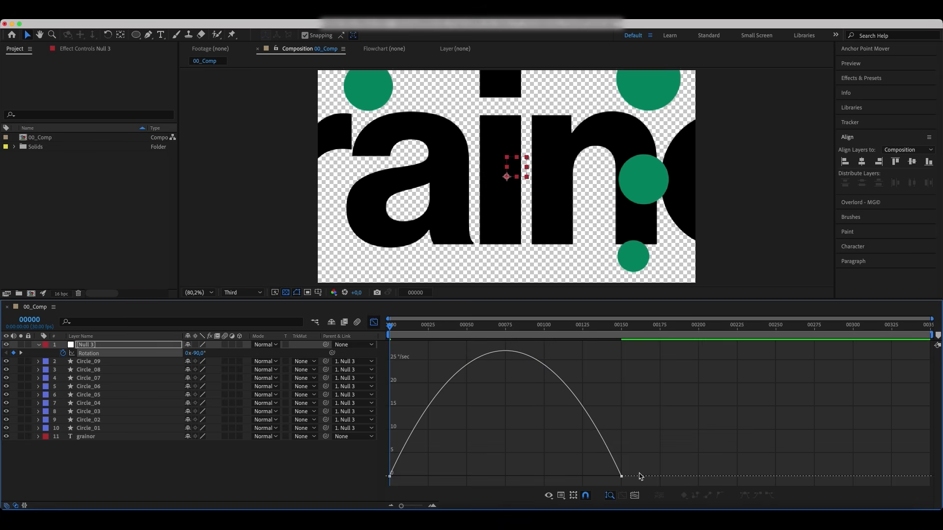
{"action": "left_click_drag", "start_coordinate": [616, 485], "coordinate": [526, 480]}
{"action": "left_click_drag", "start_coordinate": [429, 476], "coordinate": [484, 479]}
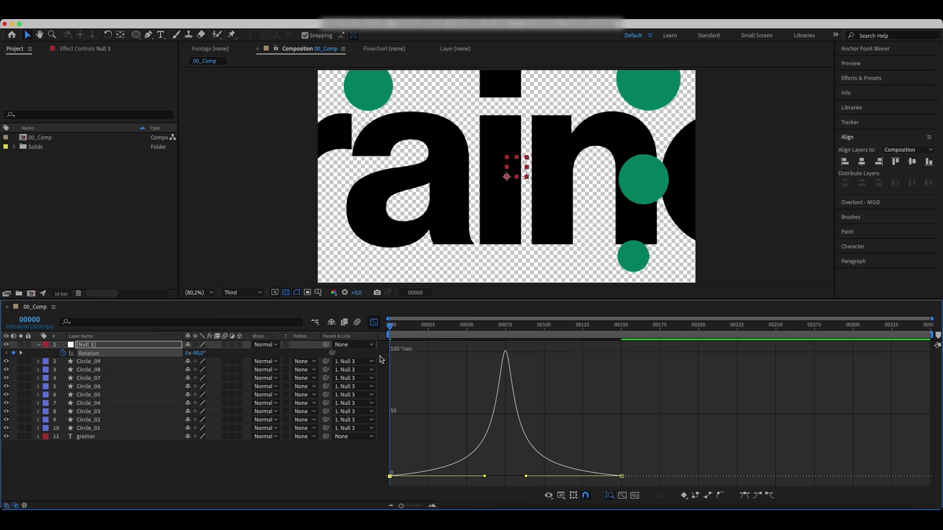
{"action": "left_click", "coordinate": [376, 325]}
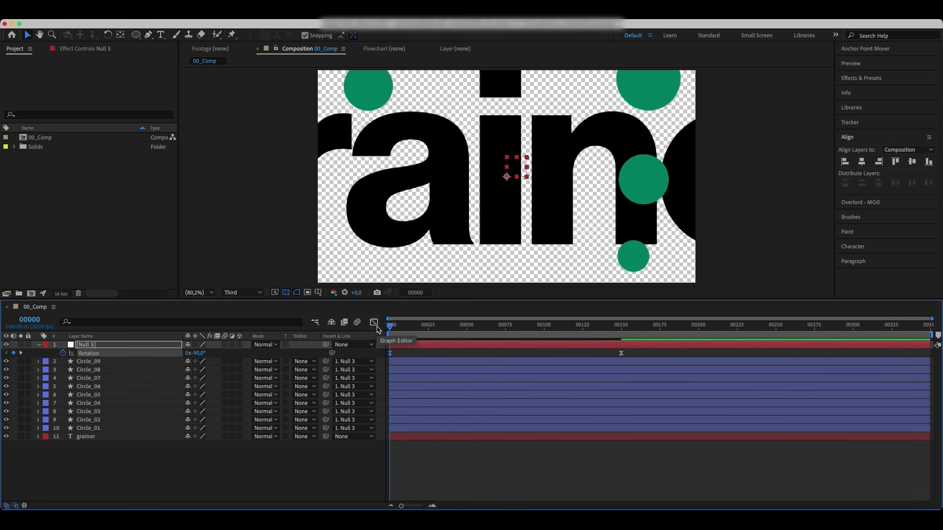
Step: Reveal Position for all nine circle layers and reposition several circles' frame-0 starting points further off-frame
{"action": "left_click_drag", "start_coordinate": [389, 326], "coordinate": [382, 356]}
{"action": "left_click", "coordinate": [82, 361]}
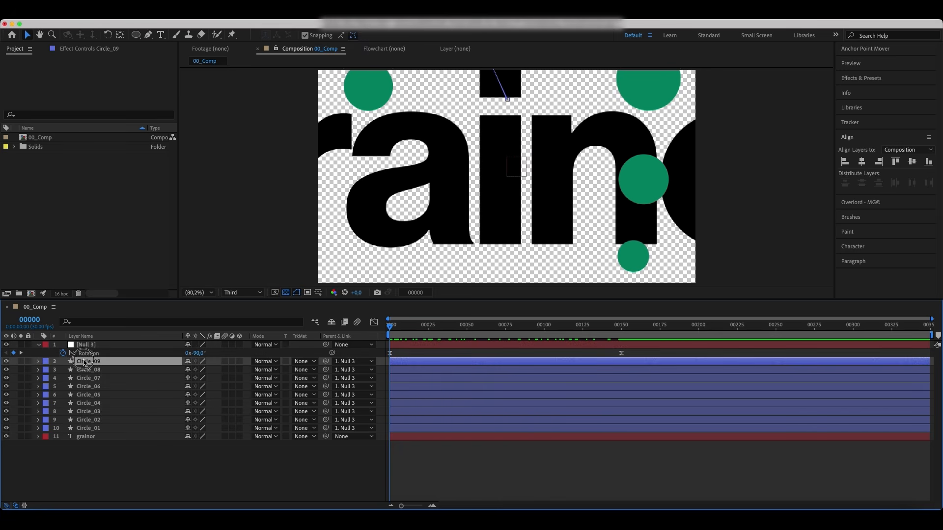
{"action": "left_click", "coordinate": [90, 427], "text": "shift"}
{"action": "key", "text": "p"}
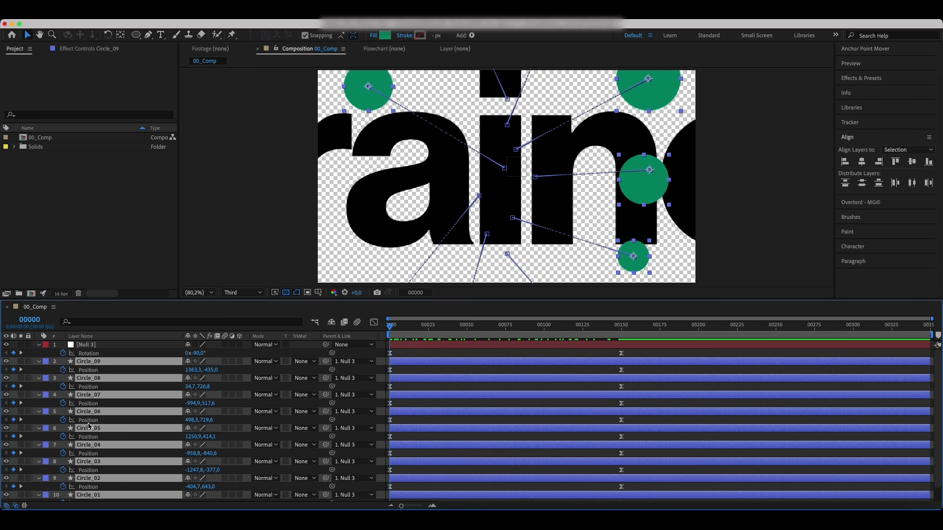
{"action": "left_click", "coordinate": [403, 356]}
{"action": "left_click", "coordinate": [654, 178]}
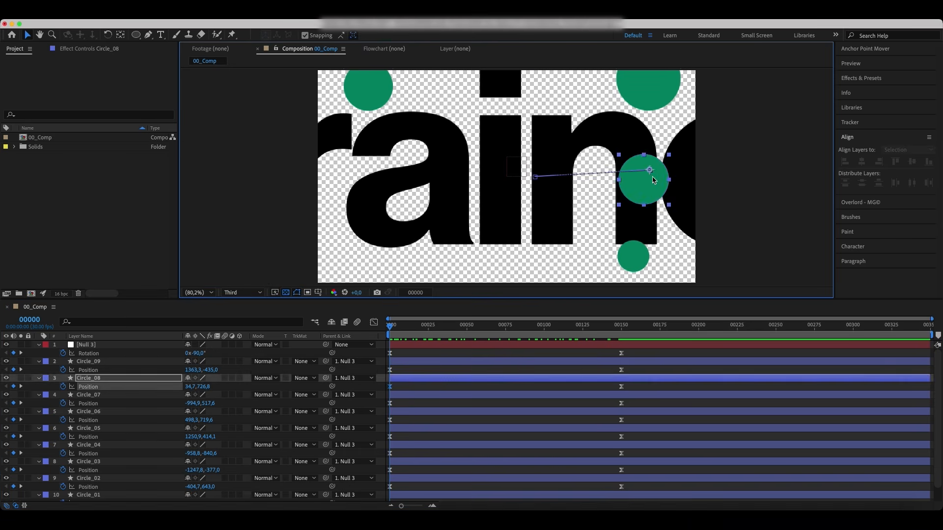
{"action": "left_click", "coordinate": [639, 265]}
{"action": "left_click_drag", "start_coordinate": [638, 265], "coordinate": [635, 278]}
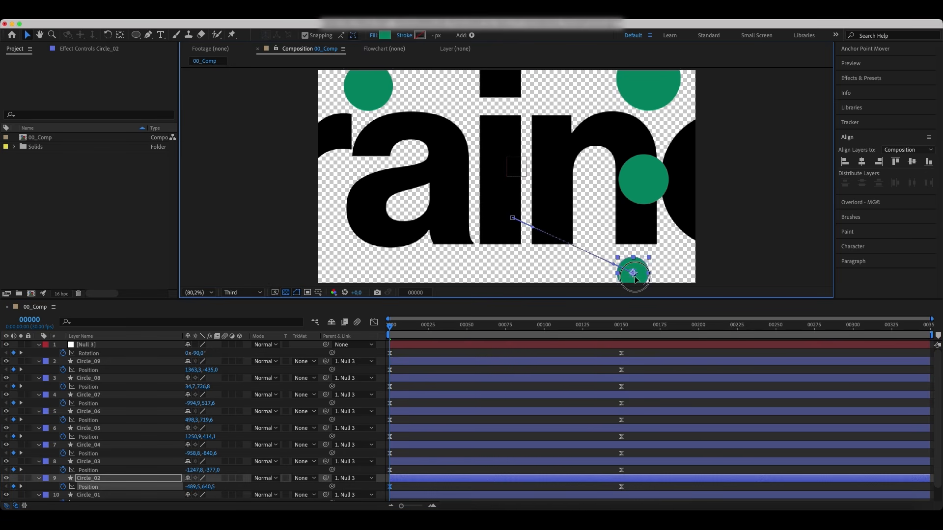
{"action": "left_click", "coordinate": [641, 181]}
{"action": "left_click_drag", "start_coordinate": [641, 180], "coordinate": [757, 183]}
{"action": "left_click_drag", "start_coordinate": [373, 97], "coordinate": [368, 89]}
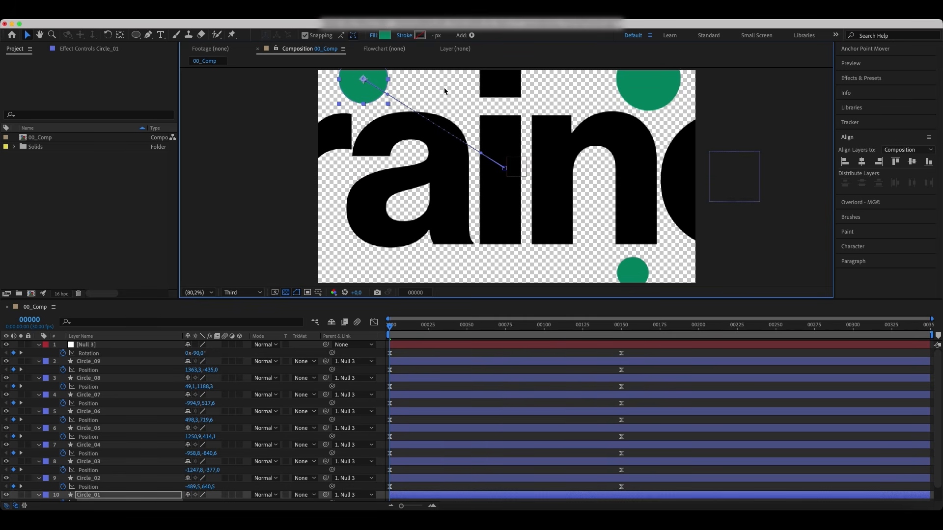
{"action": "left_click_drag", "start_coordinate": [630, 87], "coordinate": [637, 80]}
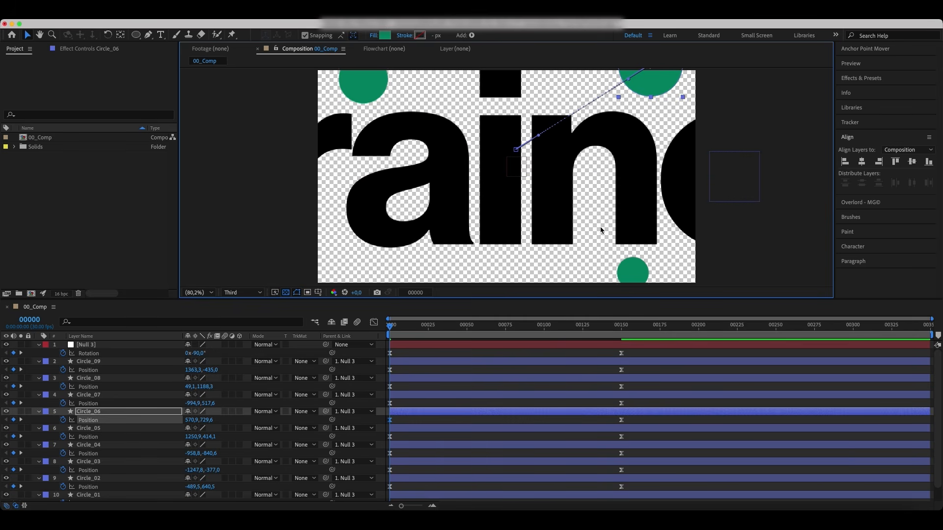
Step: Pre-compose the null and all nine circle layers into a new composition named Circles_Comp
{"action": "left_click_drag", "start_coordinate": [383, 331], "coordinate": [621, 339]}
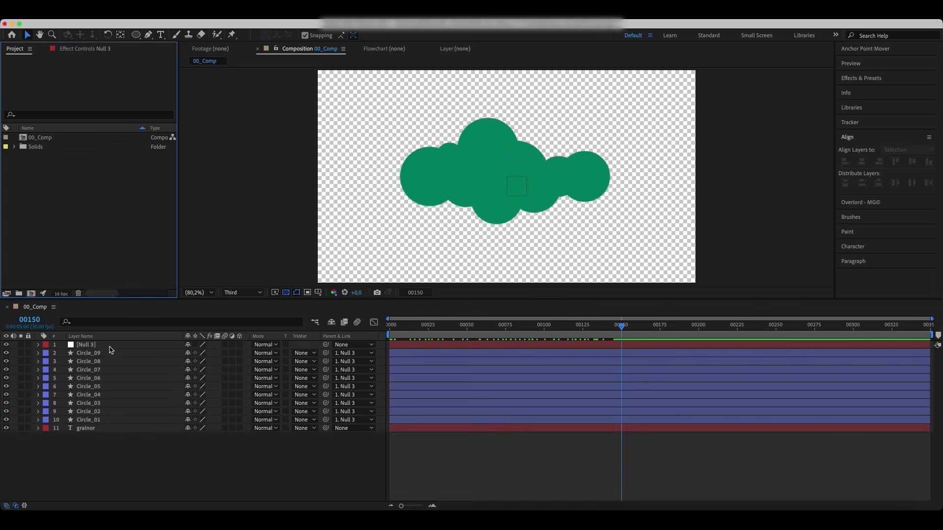
{"action": "left_click", "coordinate": [109, 345]}
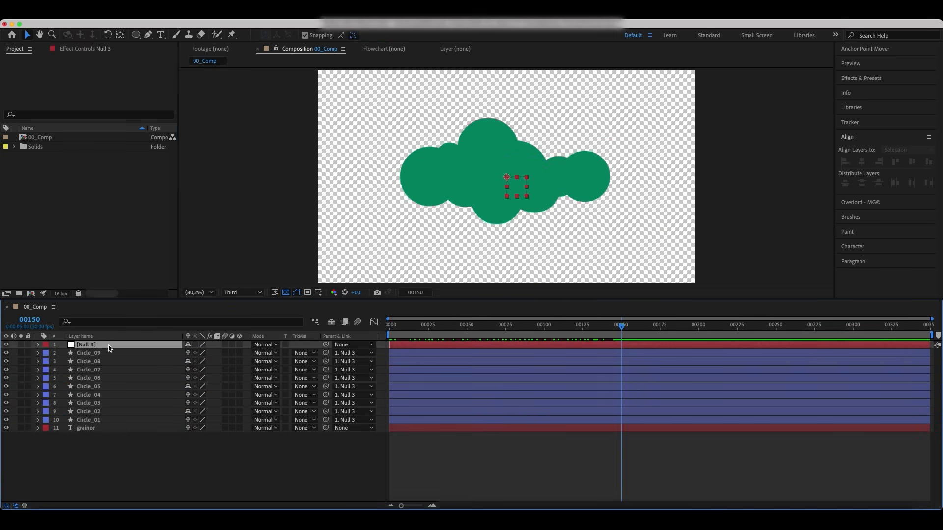
{"action": "left_click", "coordinate": [103, 420], "text": "shift"}
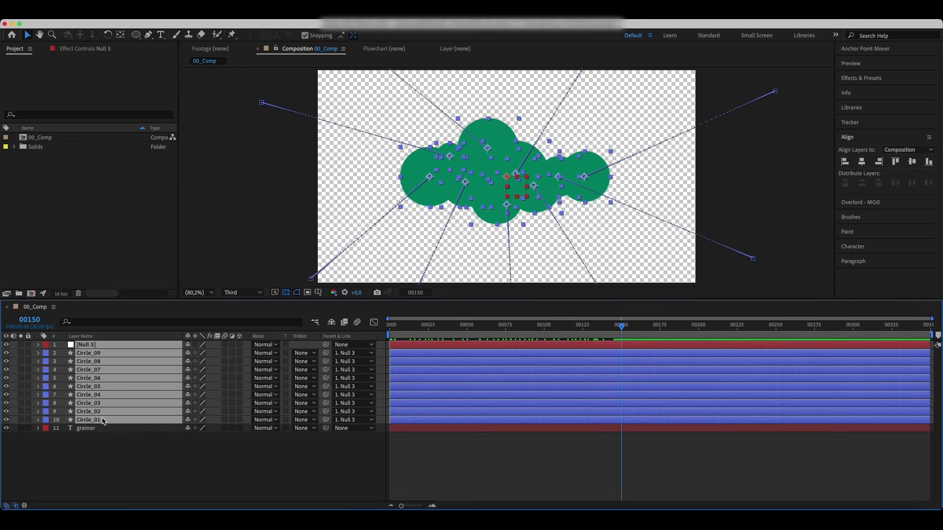
{"action": "right_click", "coordinate": [106, 387]}
{"action": "left_click", "coordinate": [138, 452]}
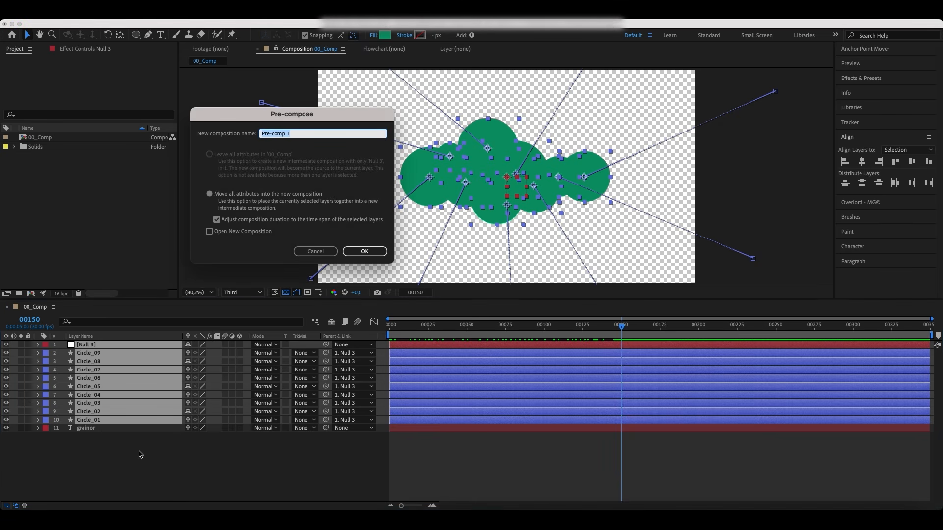
{"action": "type", "text": "Circles_C"}
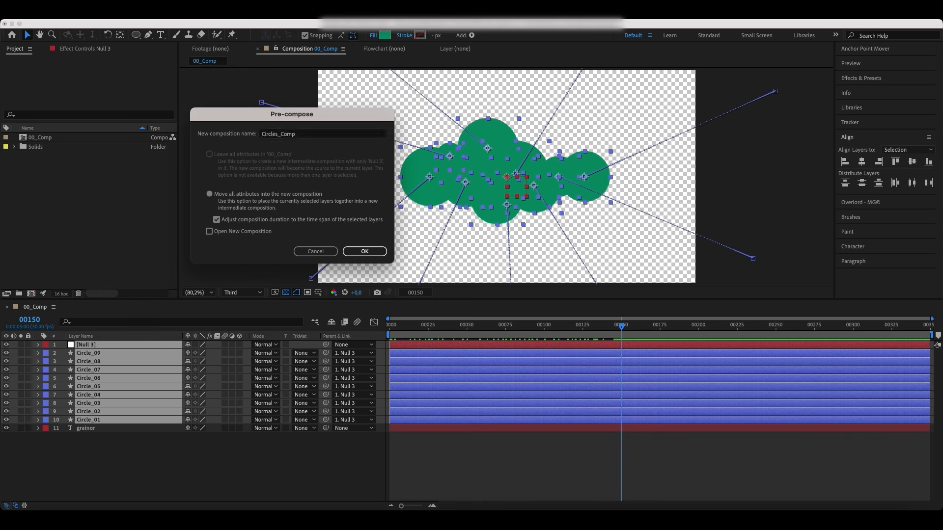
{"action": "key", "text": "Return"}
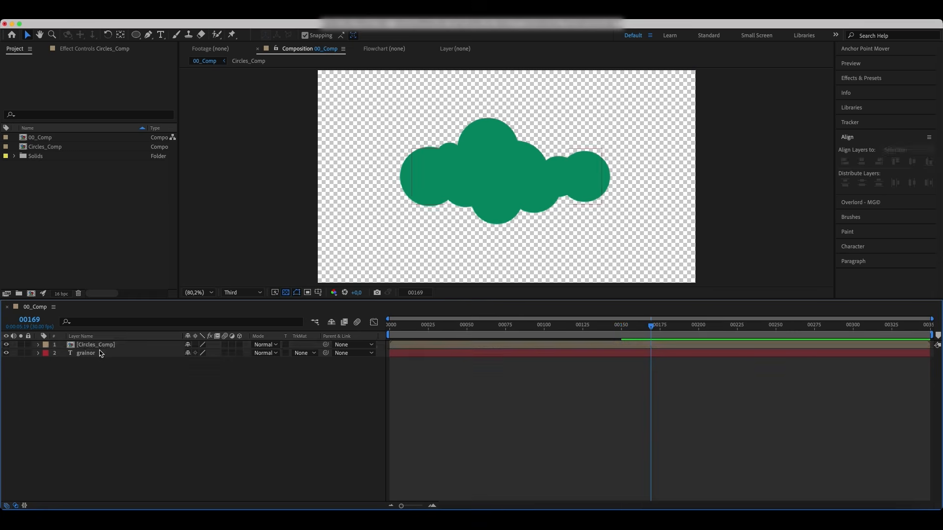
Step: Open Circles_Comp and apply the Roughen Edges effect to Circle_09
{"action": "double_click", "coordinate": [100, 349]}
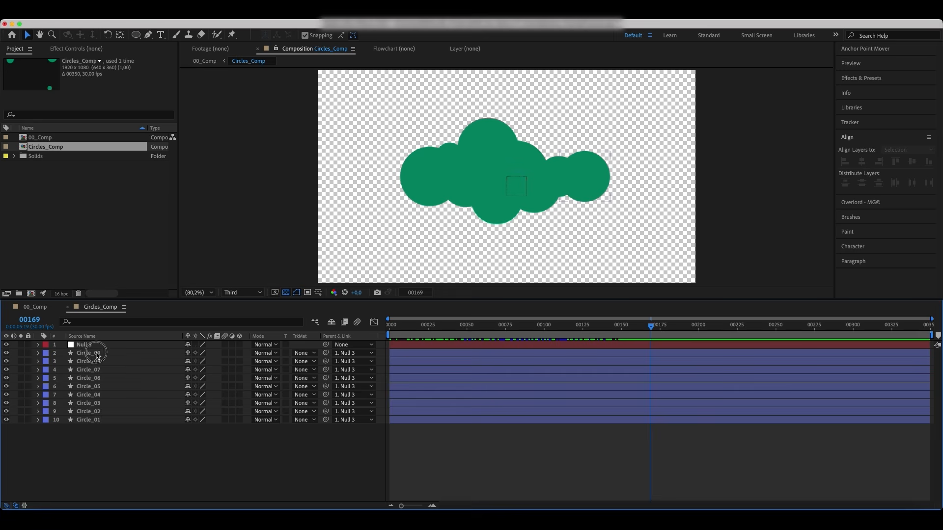
{"action": "left_click", "coordinate": [88, 353]}
{"action": "left_click", "coordinate": [848, 78]}
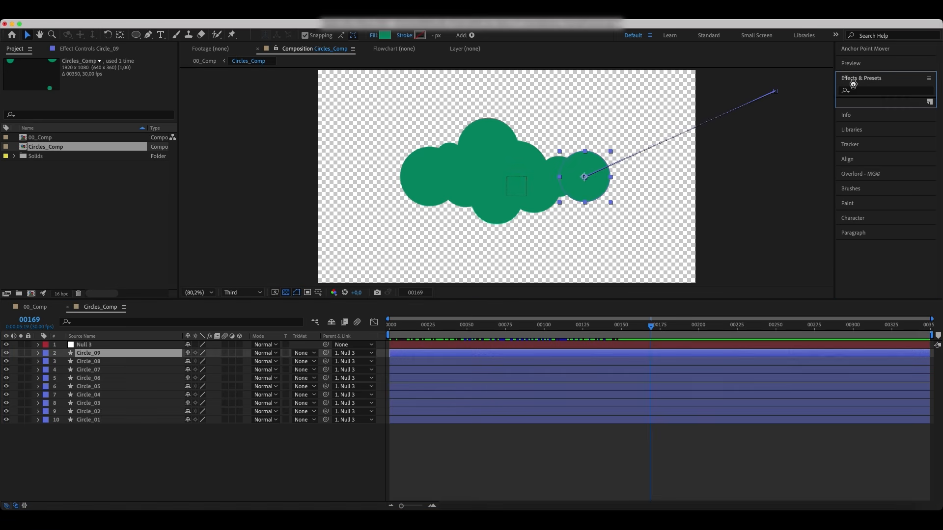
{"action": "left_click", "coordinate": [859, 91]}
{"action": "type", "text": "roug"}
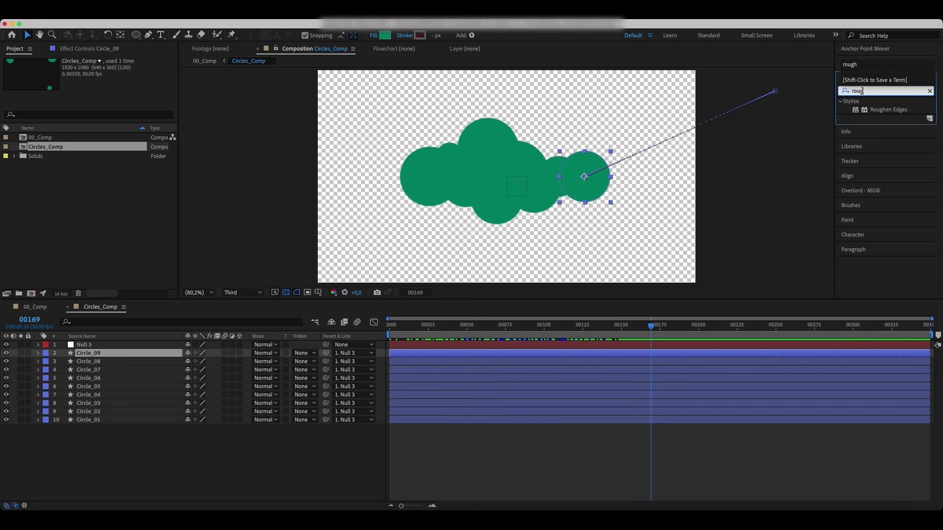
{"action": "left_click", "coordinate": [888, 111]}
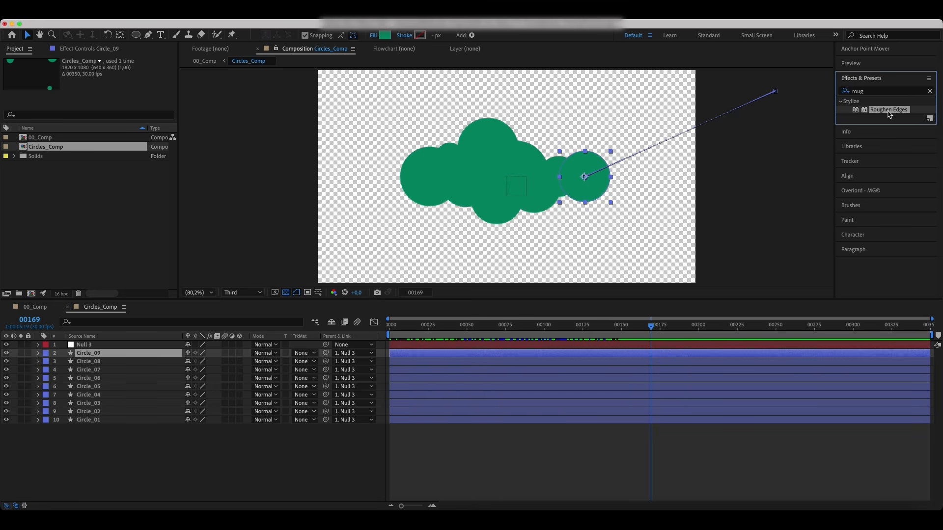
Step: Solo Circle_09 and set Roughen Edges Border to 100, Edge Sharpness to 2, and Scale to 10
{"action": "left_click", "coordinate": [20, 353]}
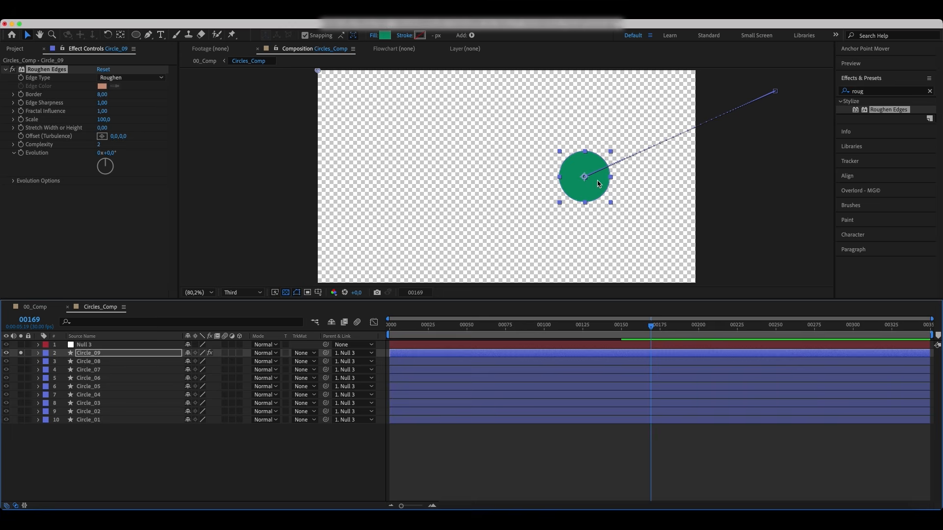
{"action": "left_click", "coordinate": [101, 94]}
{"action": "key", "text": "Return"}
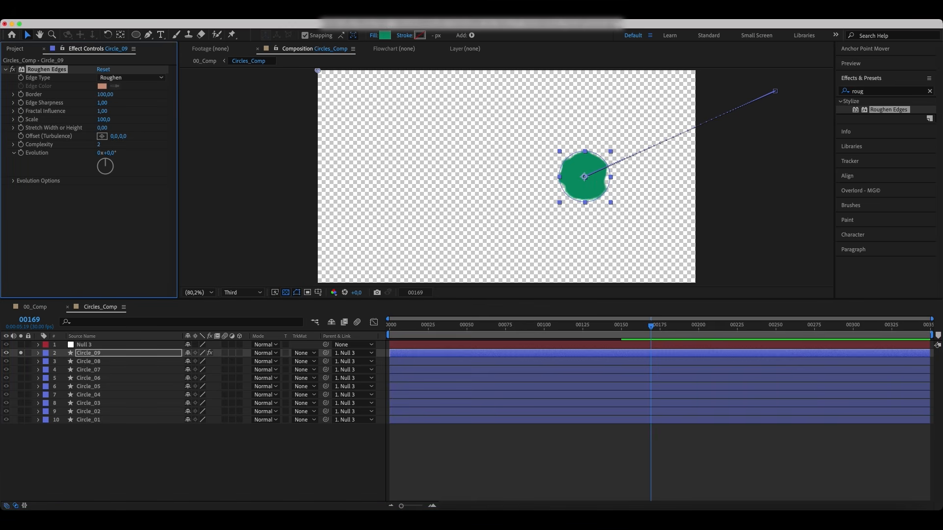
{"action": "left_click", "coordinate": [102, 103]}
{"action": "type", "text": "2"}
{"action": "left_click", "coordinate": [134, 109]}
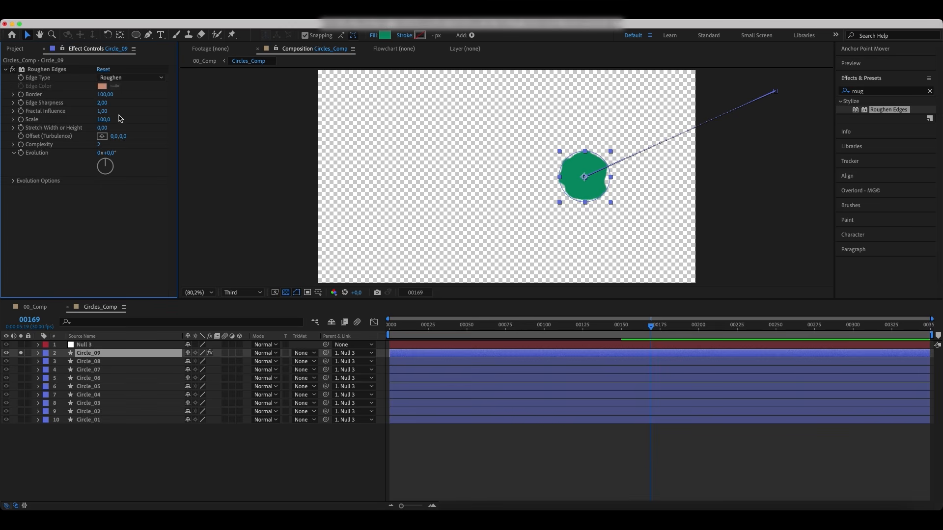
{"action": "left_click", "coordinate": [104, 120]}
{"action": "type", "text": "10"}
{"action": "key", "text": "Return"}
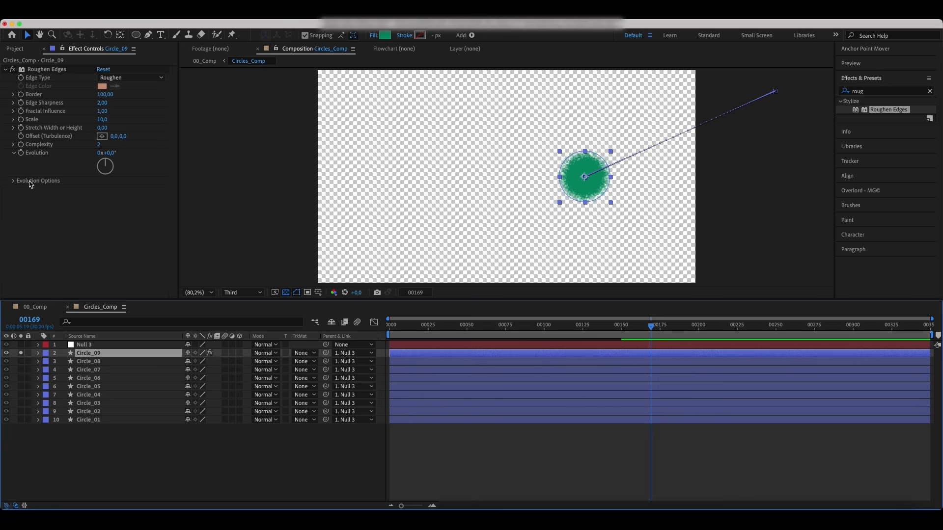
Step: Add the expression time*6 to Roughen Edges' Random Seed and preview the animated edges
{"action": "left_click", "coordinate": [13, 182]}
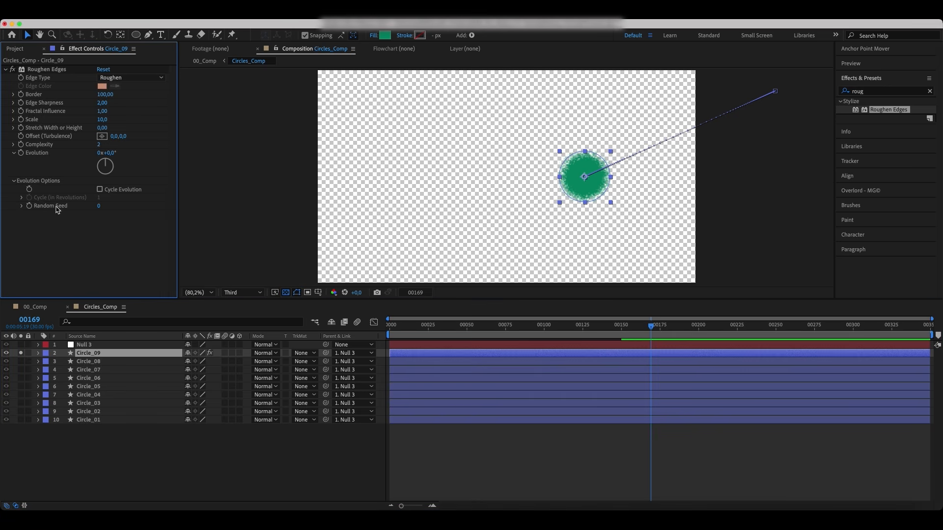
{"action": "left_click", "coordinate": [30, 207], "text": "alt"}
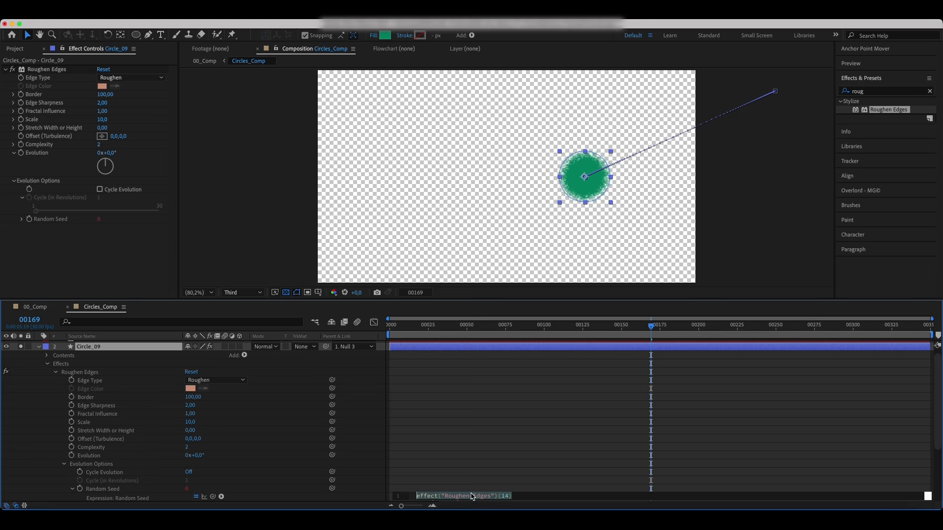
{"action": "type", "text": "time*"}
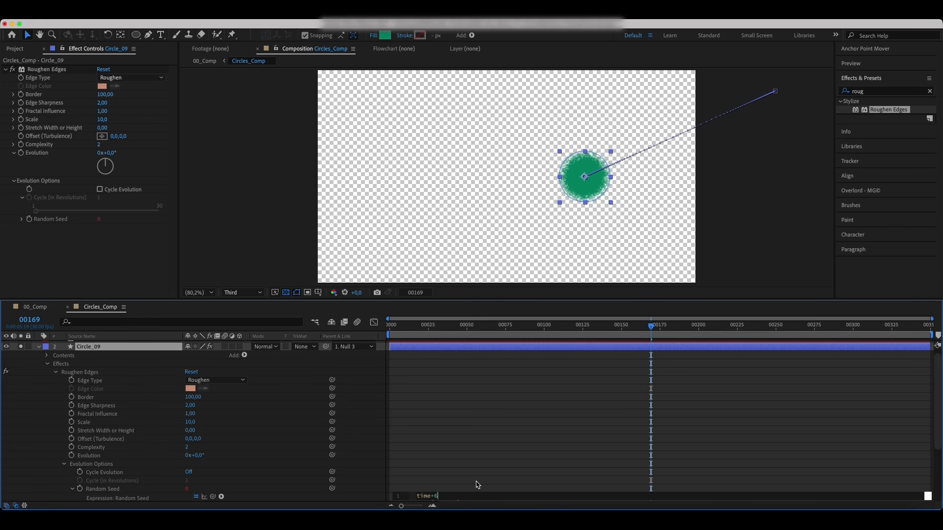
{"action": "type", "text": "6"}
{"action": "left_click", "coordinate": [477, 484]}
{"action": "key", "text": "space"}
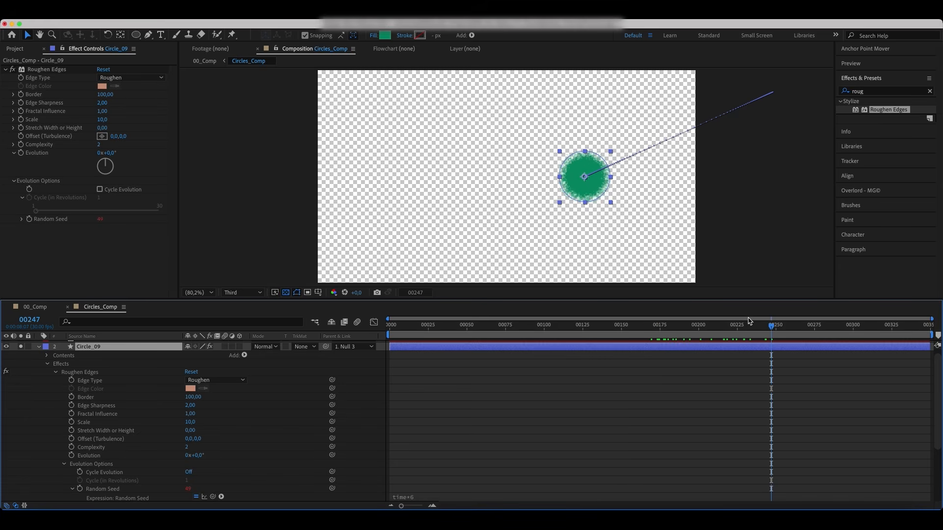
{"action": "left_click_drag", "start_coordinate": [772, 326], "coordinate": [828, 332]}
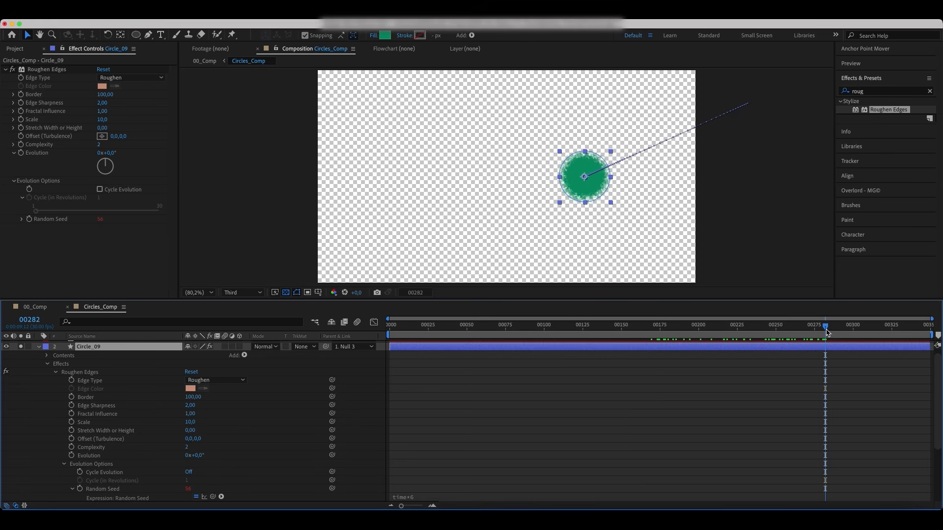
Step: Apply a Fill effect to Circle_09 and set its fill color to black
{"action": "left_click", "coordinate": [882, 92]}
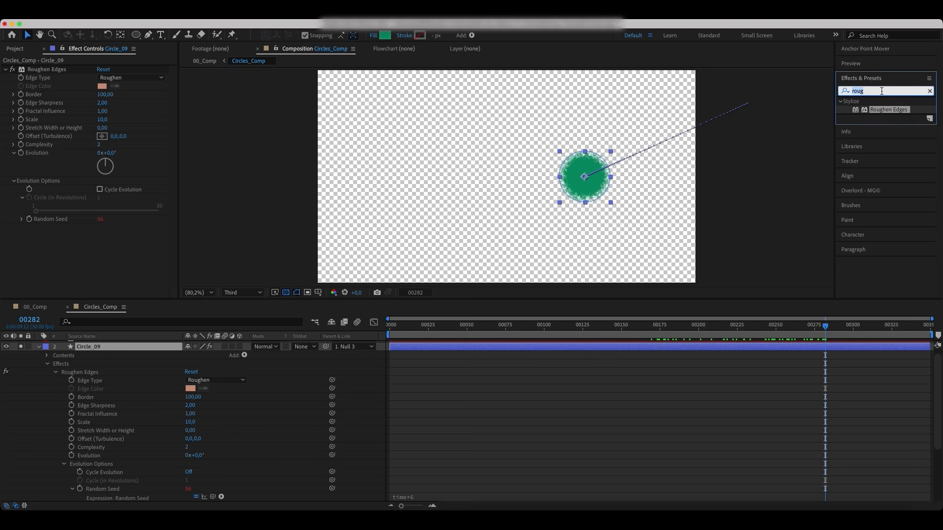
{"action": "type", "text": "fill"}
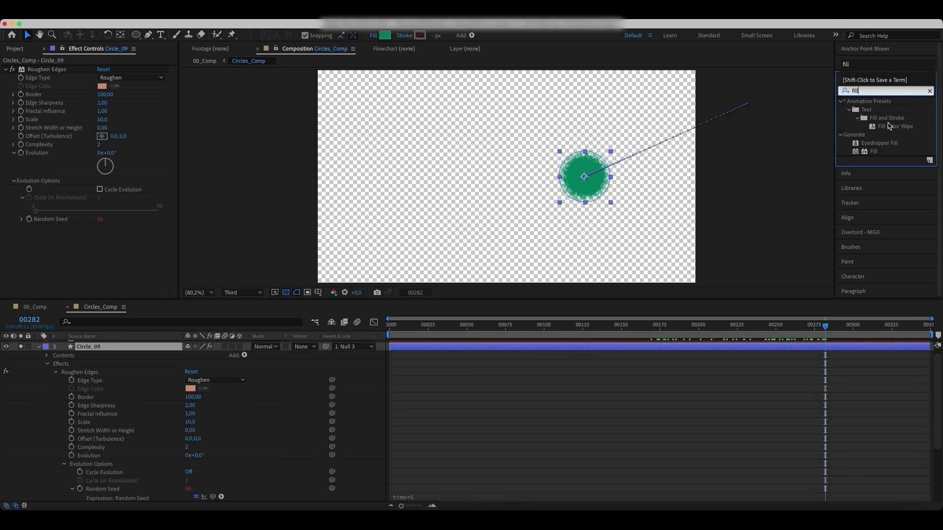
{"action": "double_click", "coordinate": [873, 152]}
{"action": "left_click", "coordinate": [102, 253]}
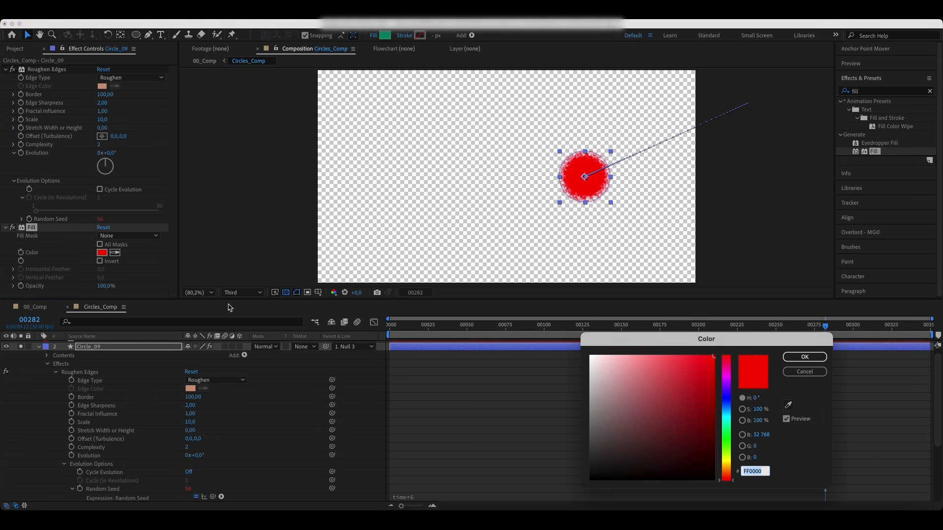
{"action": "left_click_drag", "start_coordinate": [671, 423], "coordinate": [557, 499]}
{"action": "left_click", "coordinate": [804, 357]}
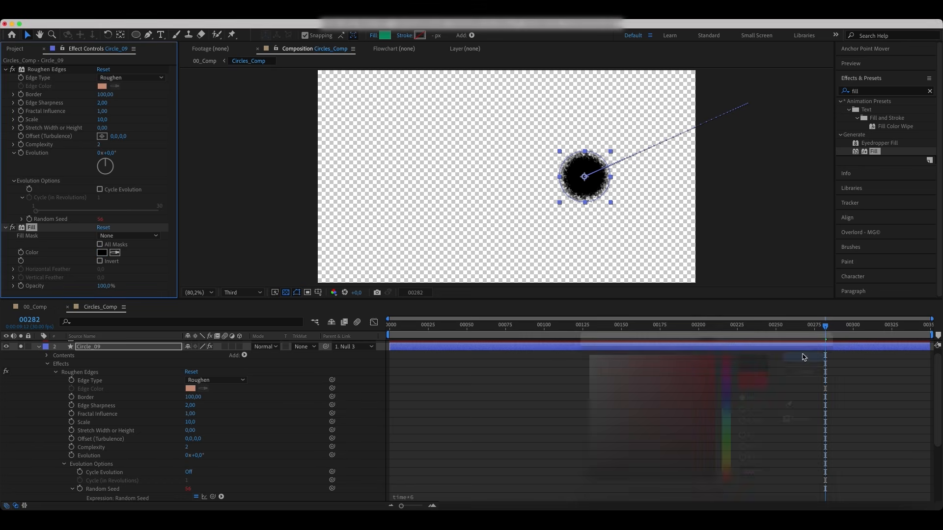
Step: Turn off solo on Circle_09 so all circles show again
{"action": "left_click", "coordinate": [98, 348]}
{"action": "key", "text": "e"}
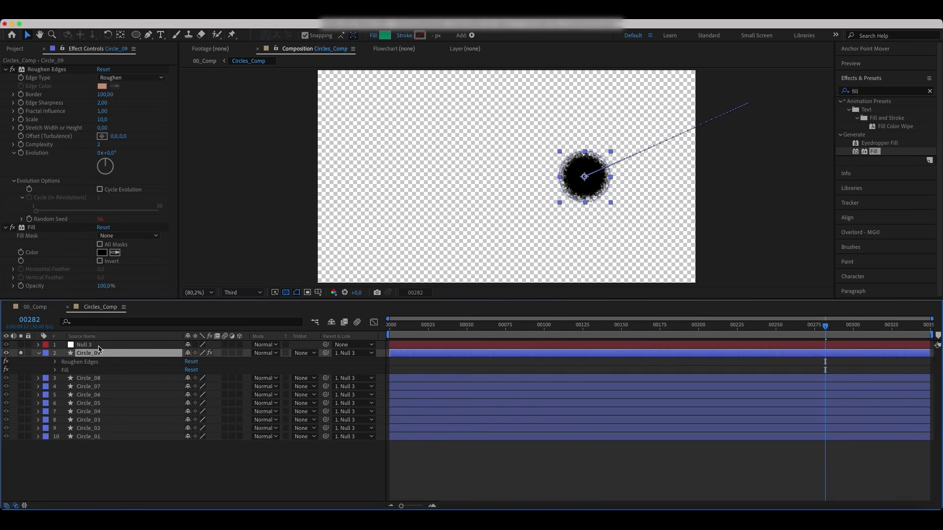
{"action": "key", "text": "e"}
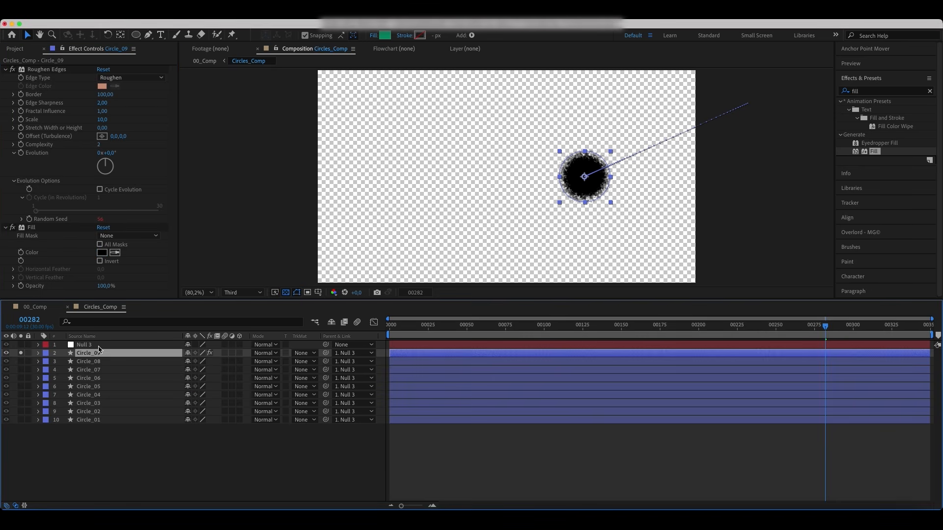
{"action": "left_click", "coordinate": [21, 354]}
Step: Copy Circle_09's Roughen Edges and Fill effects and paste them onto the other eight circle layers
{"action": "left_click", "coordinate": [30, 229]}
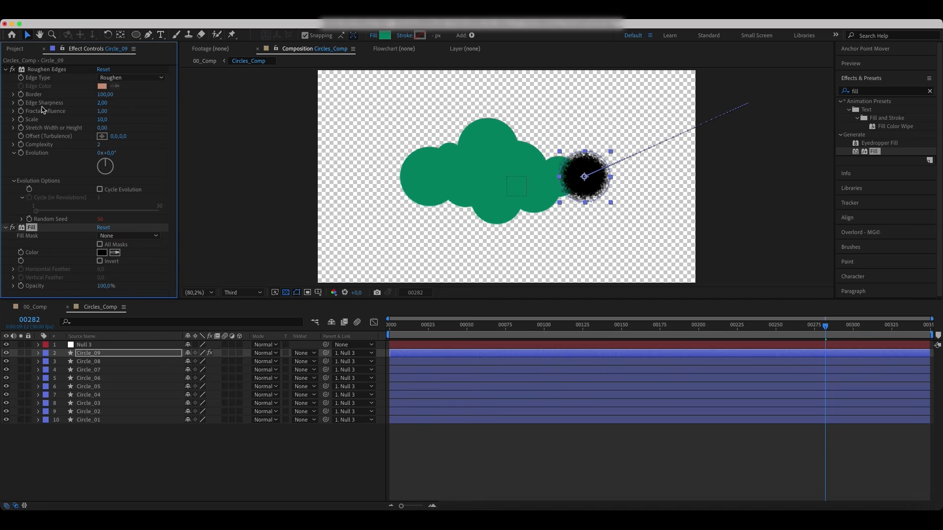
{"action": "left_click", "coordinate": [47, 69]}
{"action": "left_click", "coordinate": [32, 227], "text": "shift"}
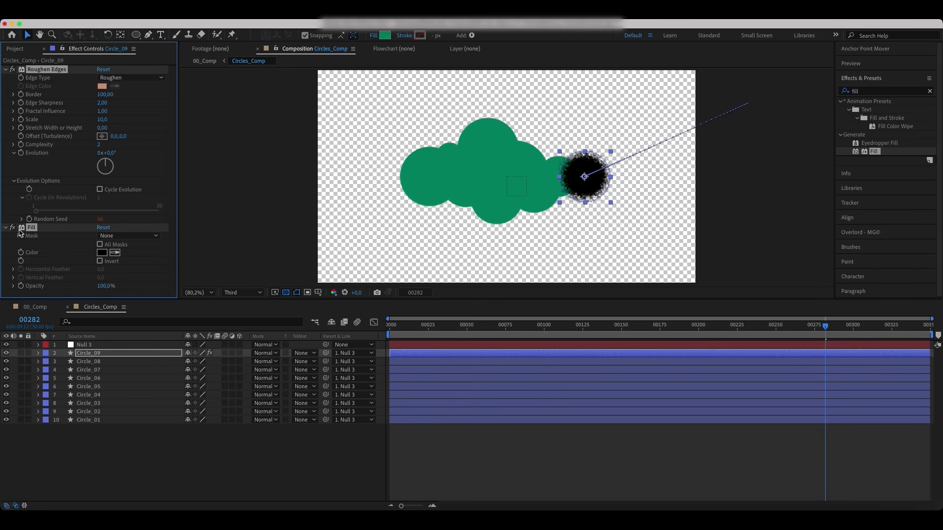
{"action": "left_click", "coordinate": [99, 363]}
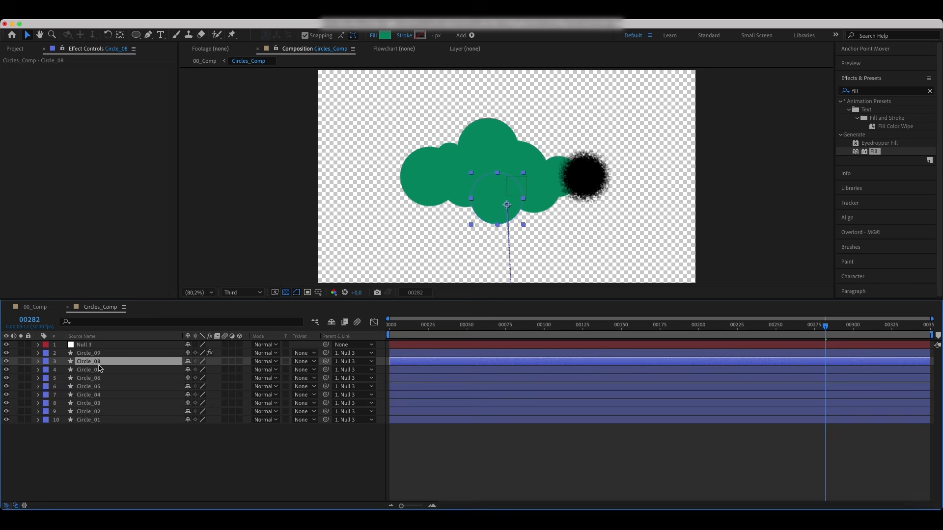
{"action": "left_click", "coordinate": [93, 414], "text": "shift"}
{"action": "left_click", "coordinate": [95, 421], "text": "shift"}
{"action": "key", "text": "super+v"}
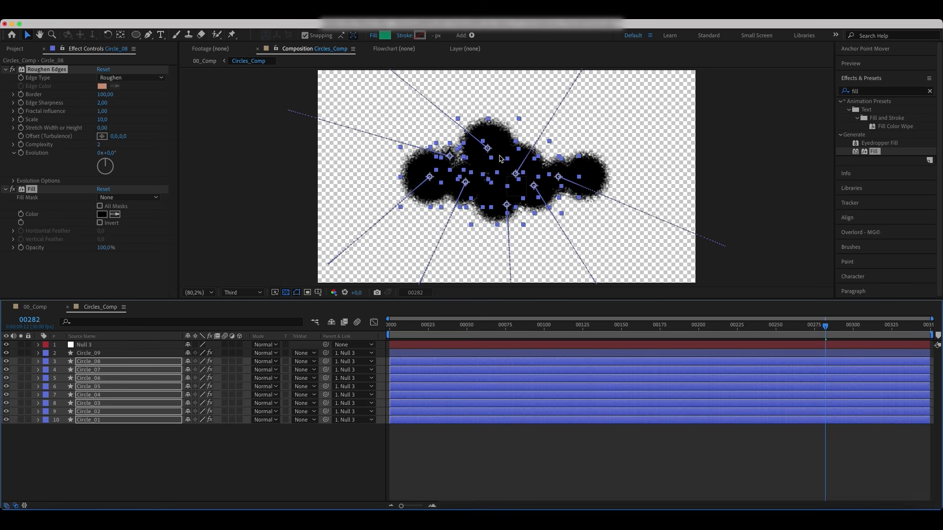
Step: In the main comp, set the grainor layer's track matte to Alpha Matte using the Circles_Comp layer
{"action": "left_click", "coordinate": [35, 307]}
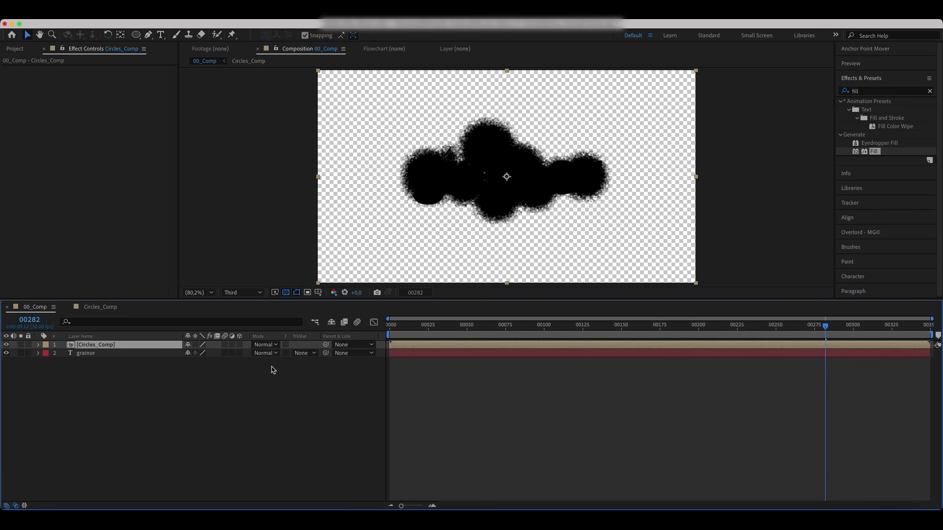
{"action": "left_click", "coordinate": [312, 354]}
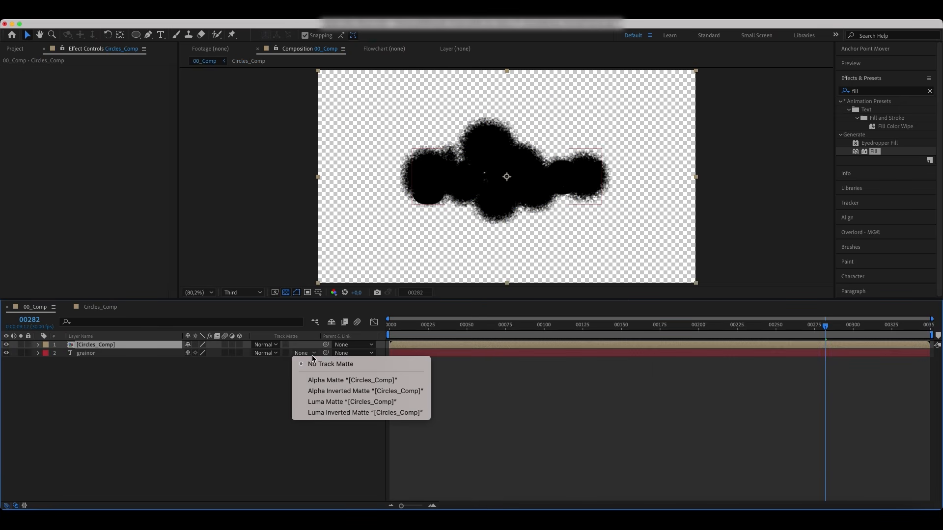
{"action": "left_click", "coordinate": [322, 380]}
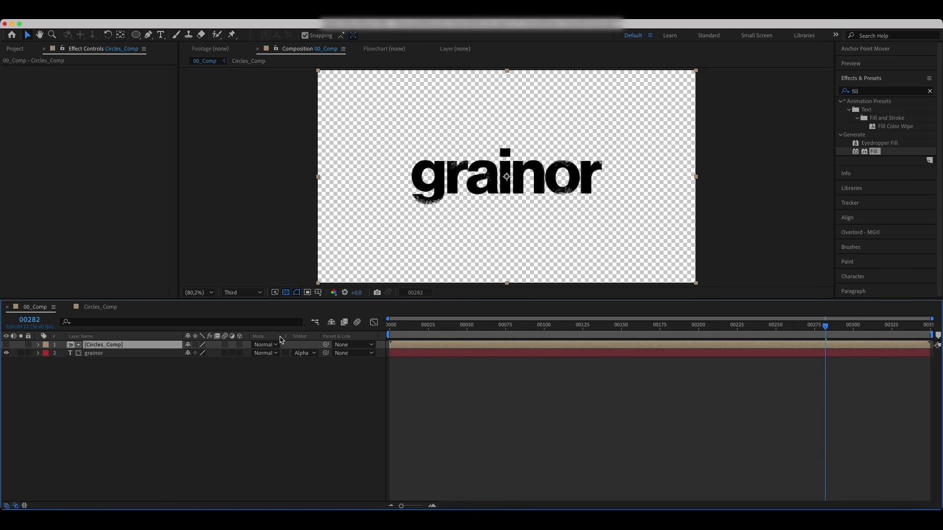
Step: Switch the viewer resolution to Full and scrub the playhead to check the matte
{"action": "left_click", "coordinate": [243, 293]}
{"action": "left_click", "coordinate": [244, 318]}
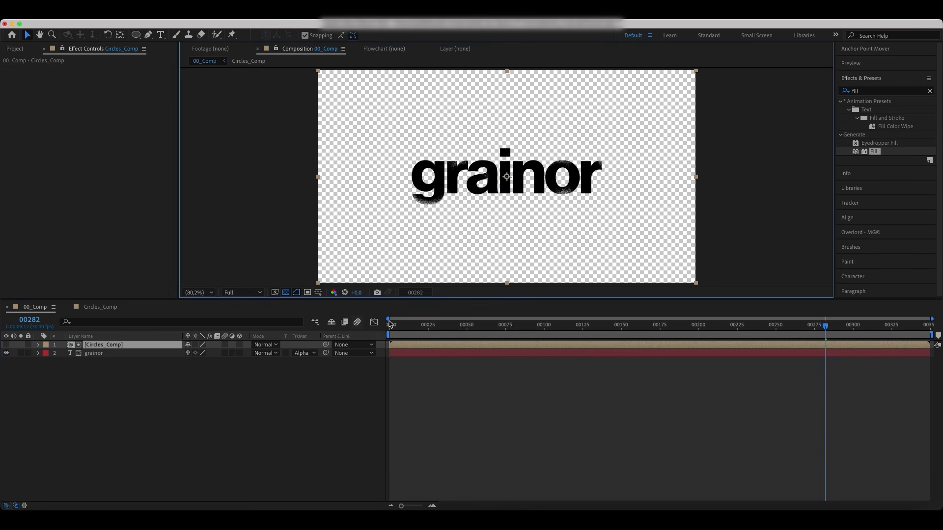
{"action": "mouse_move", "coordinate": [741, 332]}
{"action": "left_mouse_down"}
{"action": "mouse_move", "coordinate": [657, 338]}
{"action": "mouse_move", "coordinate": [734, 339]}
{"action": "left_mouse_up"}
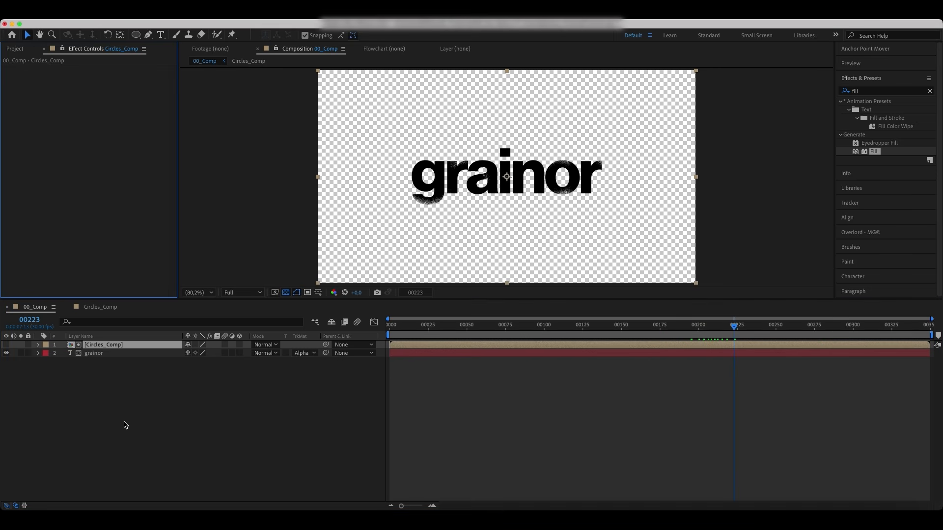
Step: Create a new shape layer and move it below the grainor layer
{"action": "right_click", "coordinate": [126, 425]}
{"action": "mouse_move", "coordinate": [147, 381]}
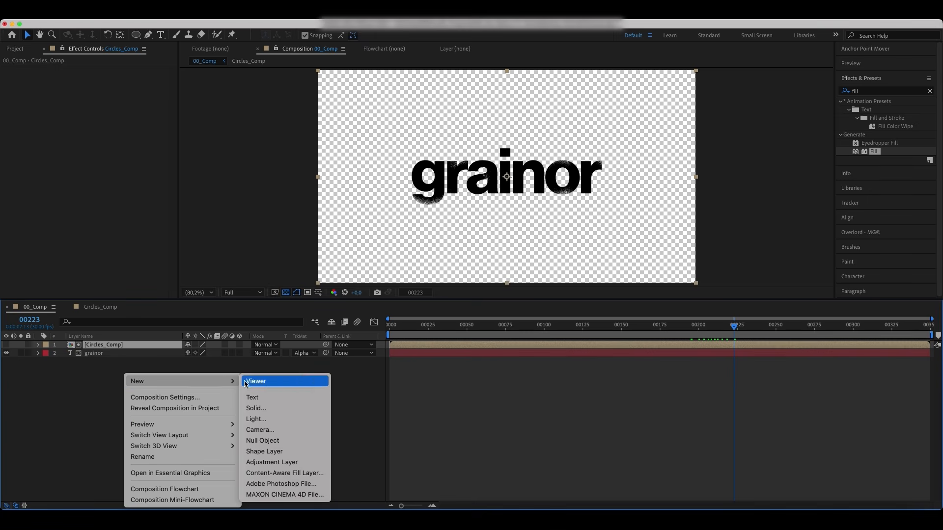
{"action": "left_click", "coordinate": [264, 451]}
{"action": "key", "text": "q"}
{"action": "left_click_drag", "start_coordinate": [101, 346], "coordinate": [108, 366]}
Step: Rename the new shape layer BG
{"action": "key", "text": "Return"}
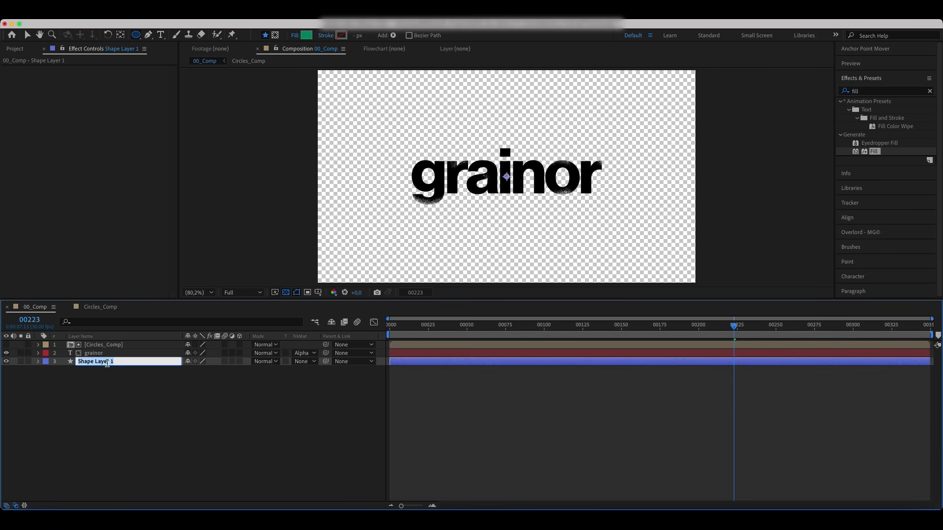
{"action": "type", "text": "BG"}
{"action": "key", "text": "Return"}
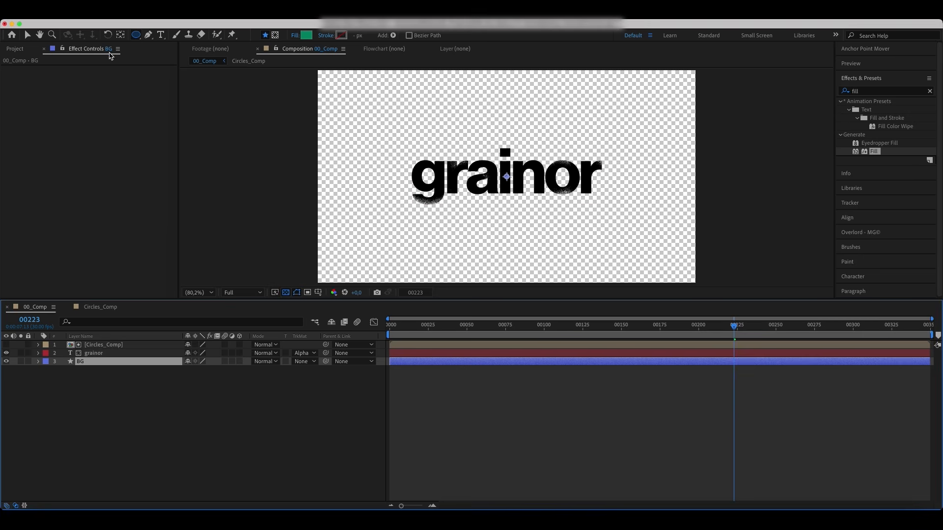
Step: Set the shape fill color to off-white F5F5EC and add a full-frame rectangle to the BG layer
{"action": "left_click_drag", "start_coordinate": [137, 38], "coordinate": [162, 32]}
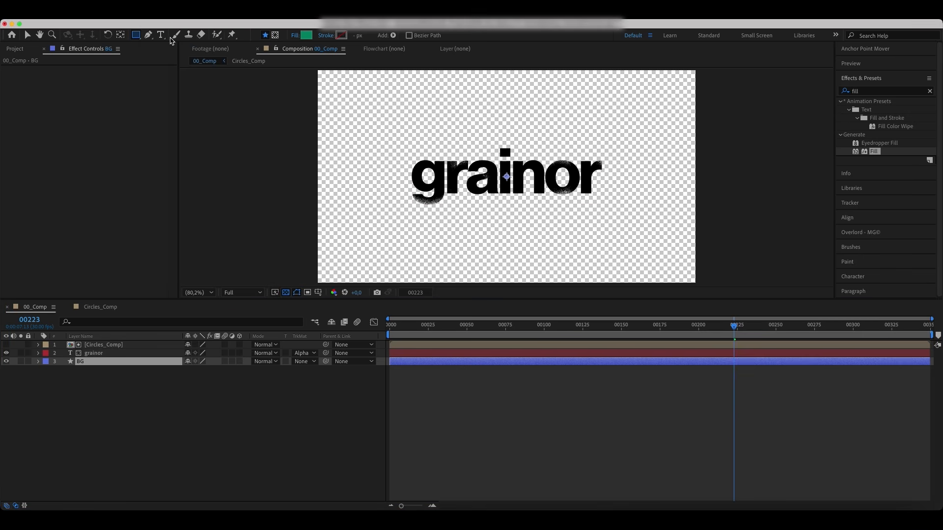
{"action": "left_click", "coordinate": [306, 35]}
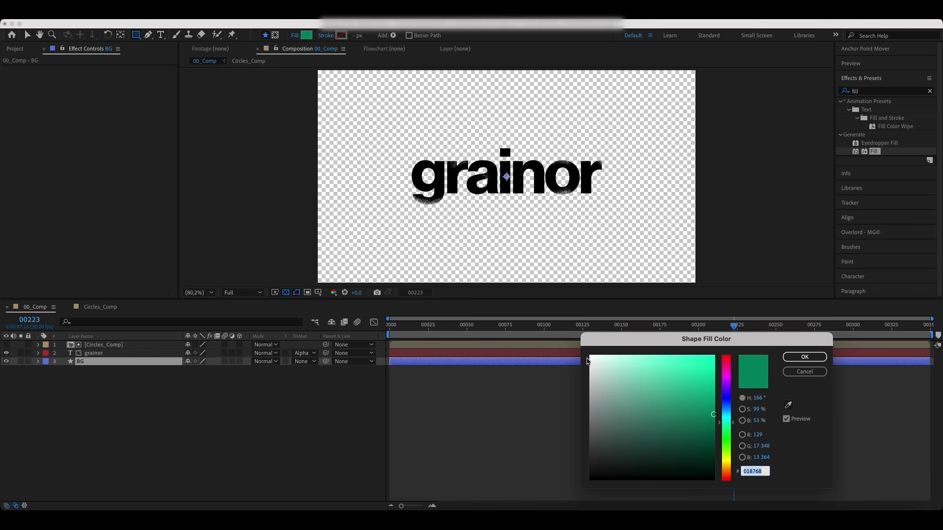
{"action": "left_click", "coordinate": [594, 359]}
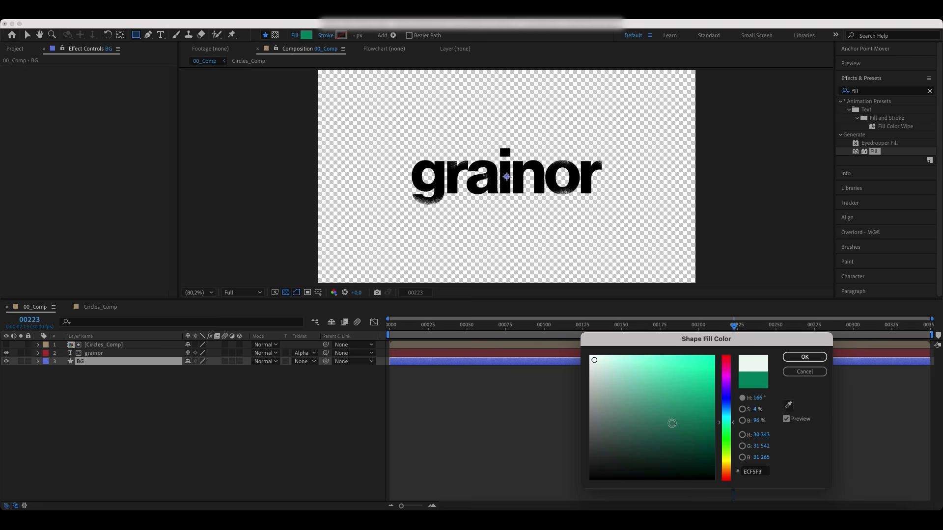
{"action": "left_click", "coordinate": [728, 461]}
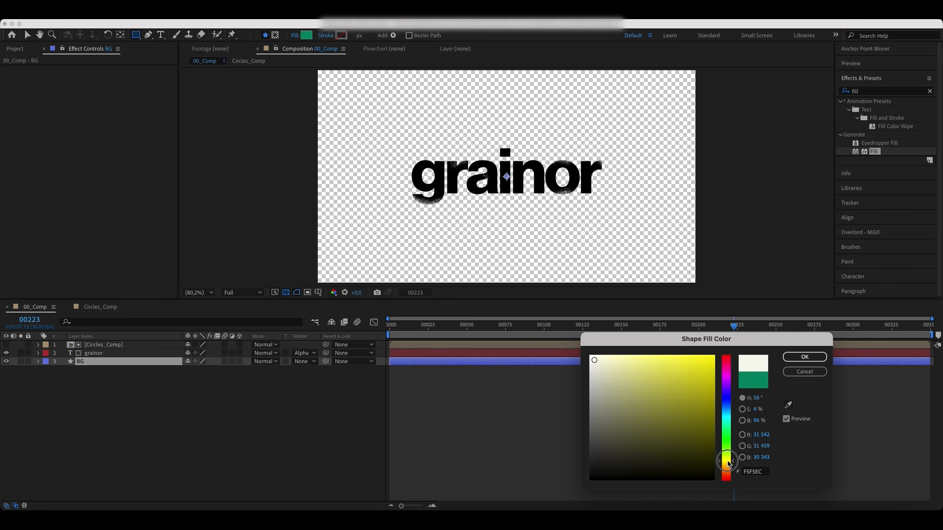
{"action": "left_click", "coordinate": [788, 355]}
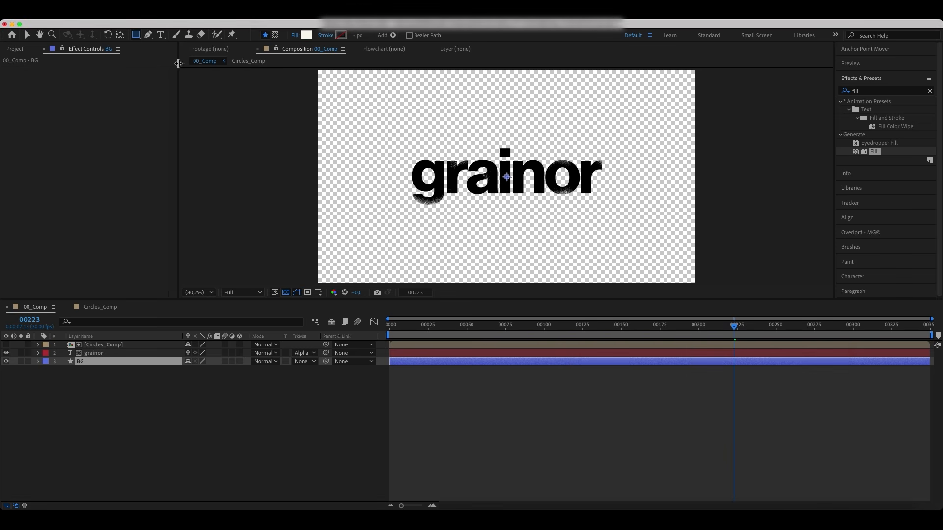
{"action": "double_click", "coordinate": [136, 35]}
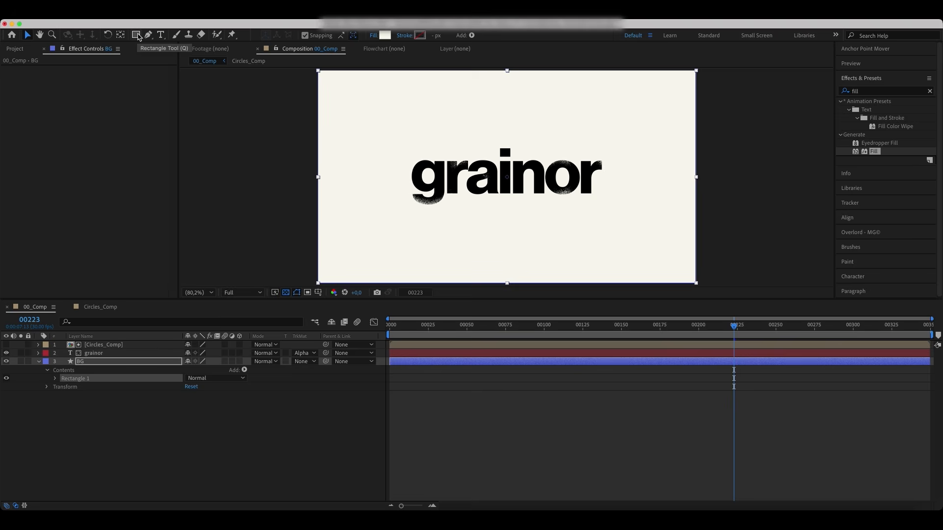
Step: Apply the Turbulent Displace effect to the grainor text layer
{"action": "left_click", "coordinate": [38, 361]}
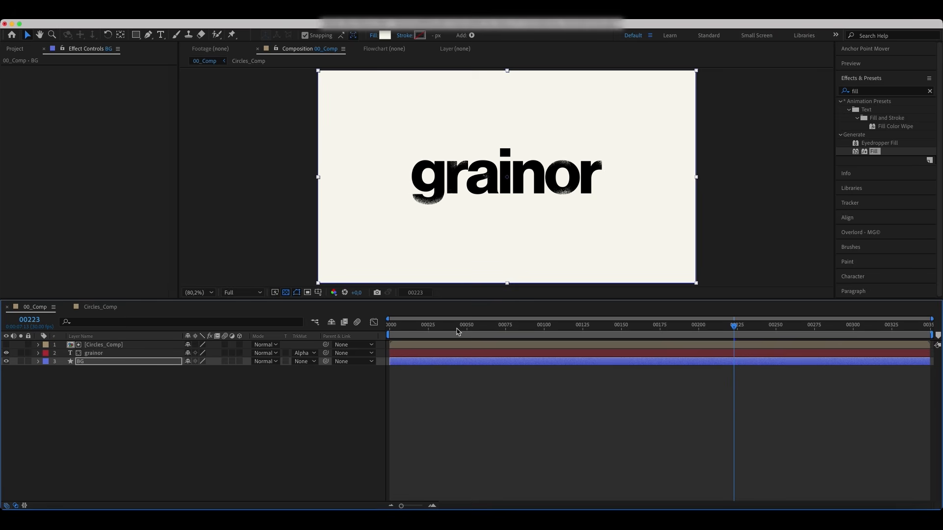
{"action": "left_click_drag", "start_coordinate": [512, 298], "coordinate": [518, 342]}
{"action": "left_click_drag", "start_coordinate": [709, 369], "coordinate": [672, 373]}
{"action": "left_click", "coordinate": [98, 396]}
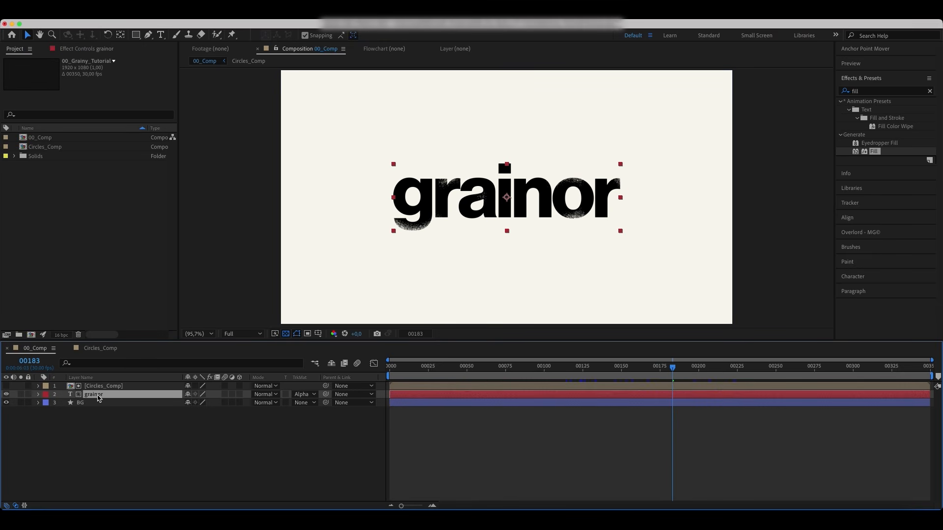
{"action": "left_click", "coordinate": [870, 92]}
{"action": "type", "text": "tu"}
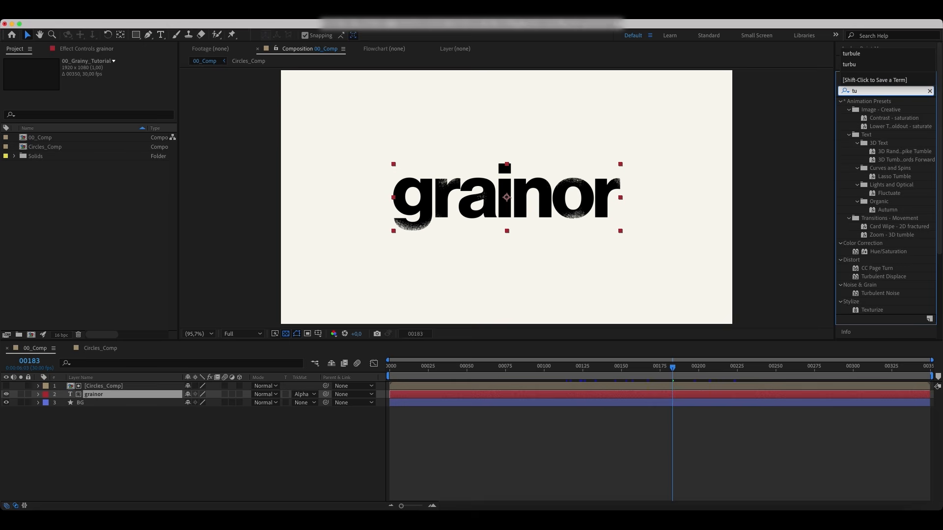
{"action": "type", "text": "rbul"}
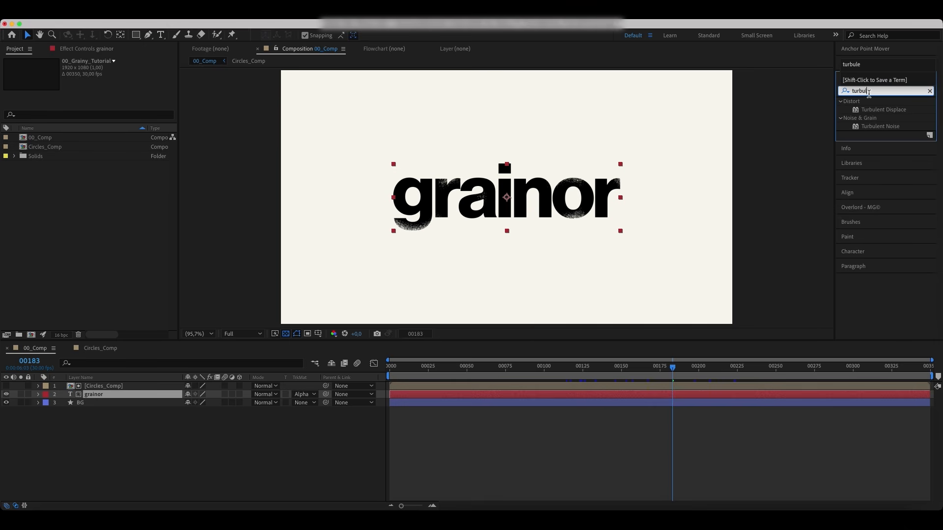
{"action": "double_click", "coordinate": [879, 112]}
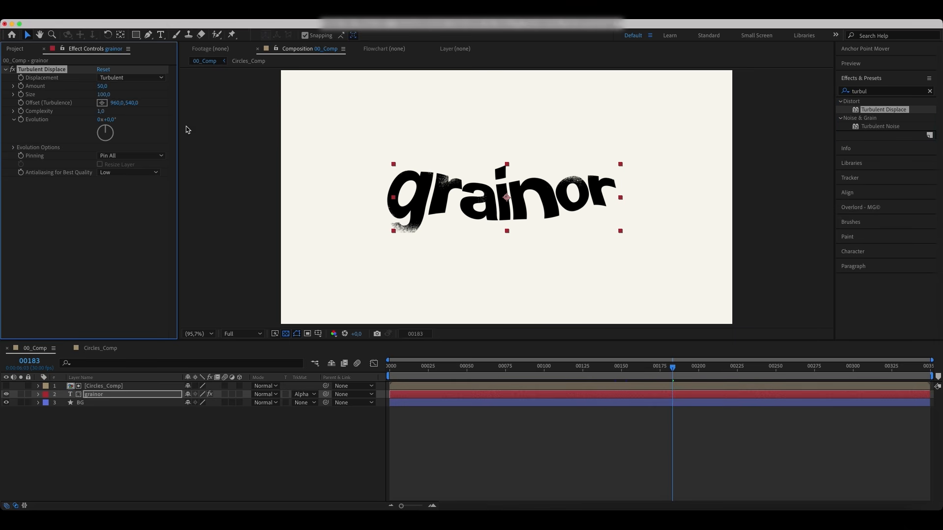
Step: Set Turbulent Displace's Amount to 1
{"action": "left_click", "coordinate": [101, 86]}
{"action": "type", "text": "1"}
{"action": "key", "text": "Return"}
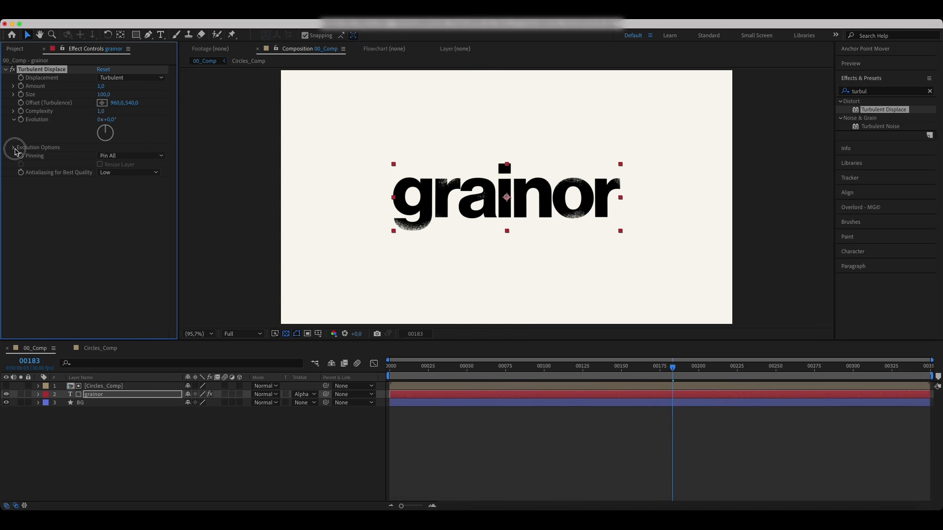
Step: Add the expression time*6 to Turbulent Displace's Random Seed and preview the animated grain
{"action": "left_click", "coordinate": [15, 148]}
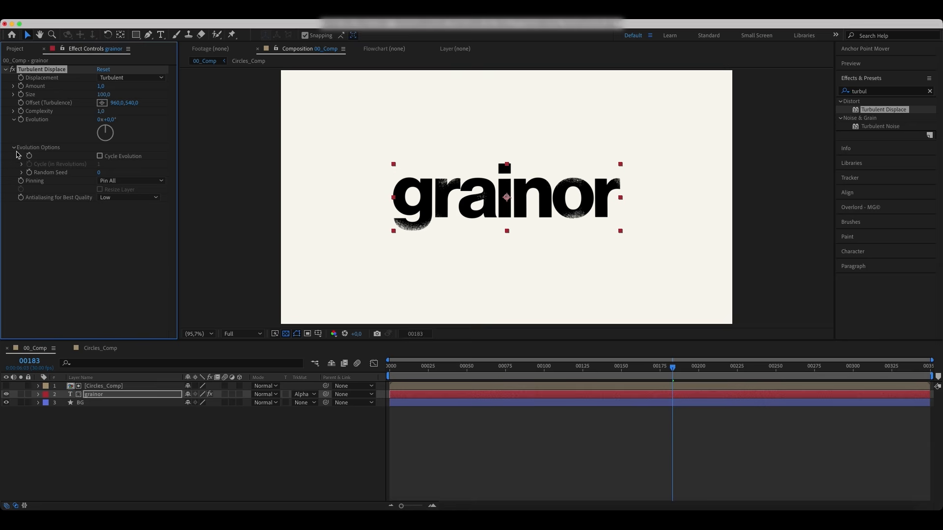
{"action": "left_click", "coordinate": [29, 172], "text": "alt"}
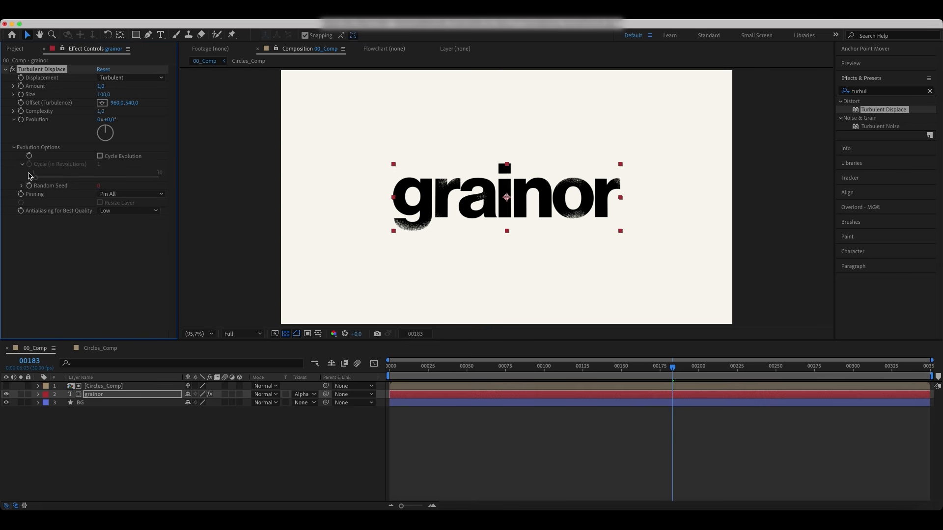
{"action": "type", "text": "time*6"}
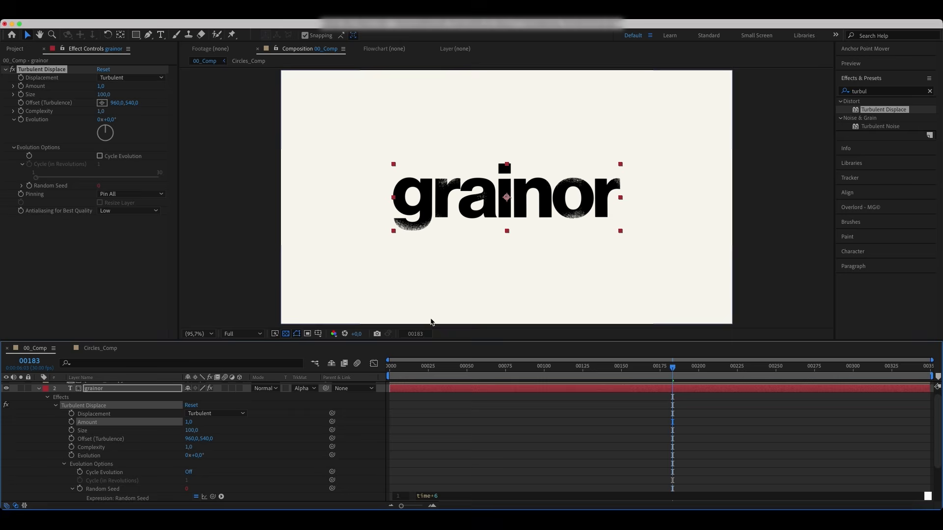
{"action": "left_click", "coordinate": [484, 415]}
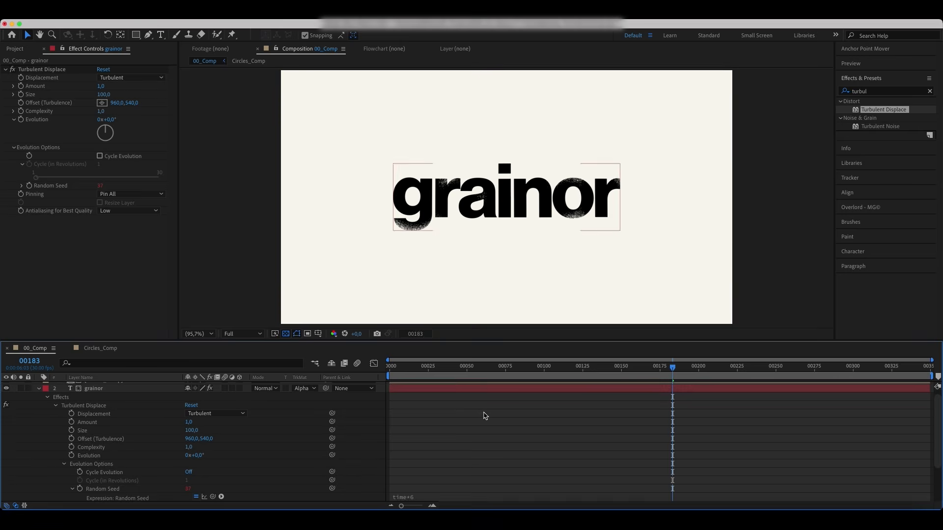
{"action": "left_click_drag", "start_coordinate": [678, 369], "coordinate": [690, 369]}
{"action": "key", "text": "space"}
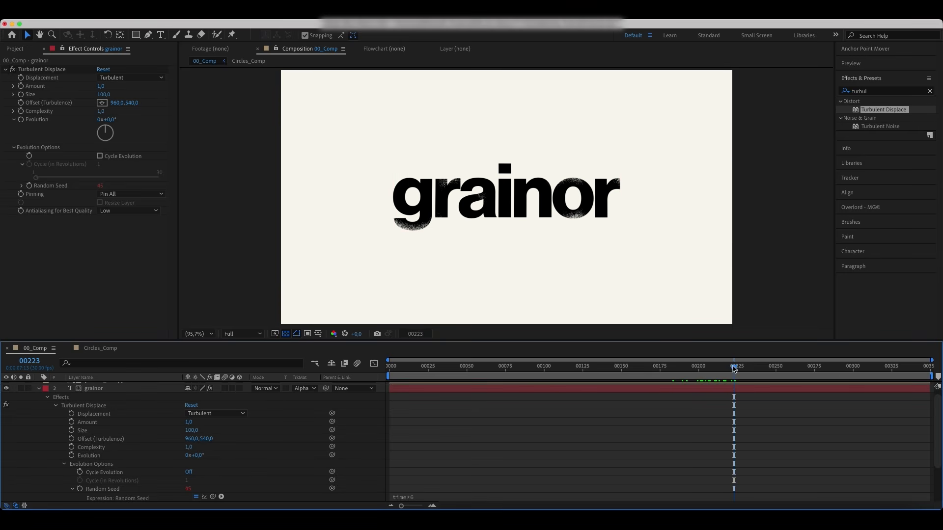
{"action": "mouse_move", "coordinate": [734, 369]}
{"action": "left_mouse_down"}
{"action": "mouse_move", "coordinate": [782, 375]}
{"action": "mouse_move", "coordinate": [742, 373]}
{"action": "left_mouse_up"}
Step: Duplicate Turbulent Displace and set the copy's Amount to 30 and Size to 2
{"action": "left_click", "coordinate": [30, 71]}
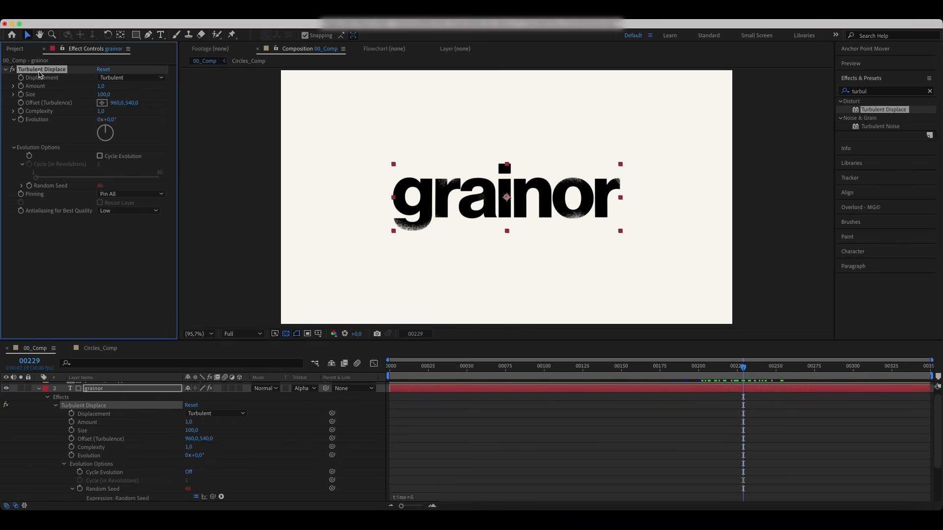
{"action": "key", "text": "super+d"}
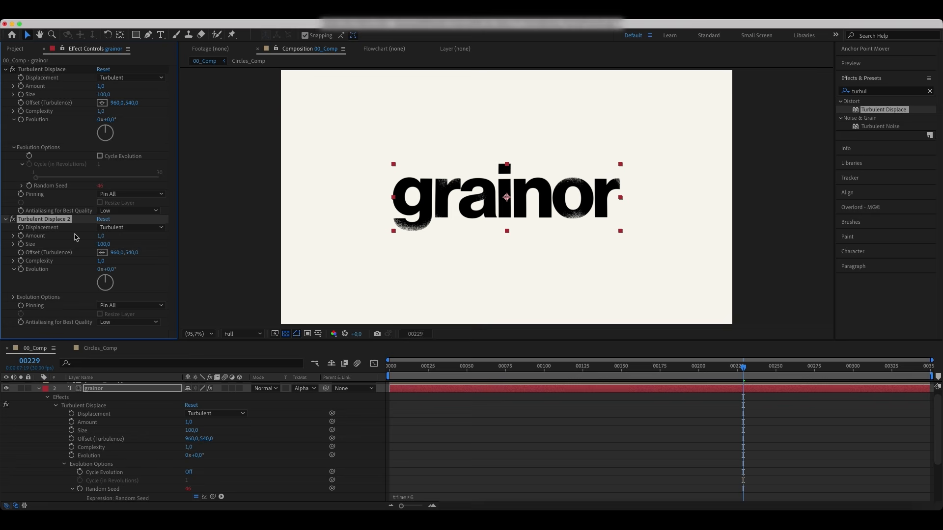
{"action": "left_click", "coordinate": [100, 237]}
{"action": "key", "text": "Return"}
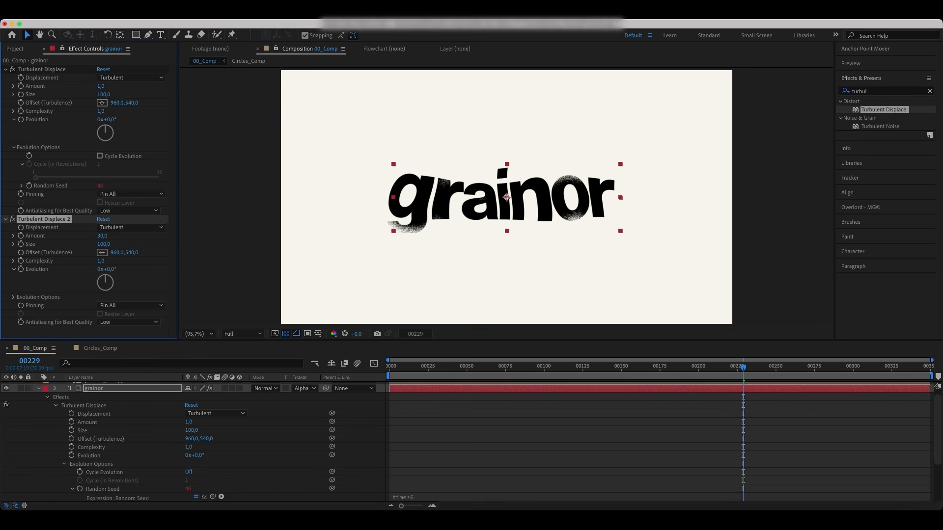
{"action": "left_click", "coordinate": [103, 244]}
{"action": "type", "text": "2"}
{"action": "key", "text": "Return"}
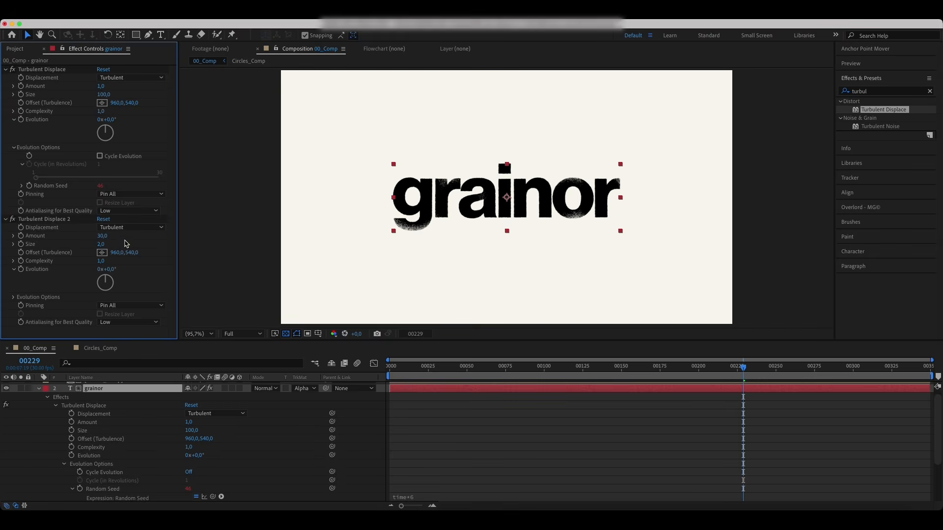
Step: Scrub and play back the timeline to preview the distorted text
{"action": "mouse_move", "coordinate": [752, 373]}
{"action": "left_mouse_down"}
{"action": "mouse_move", "coordinate": [804, 373]}
{"action": "mouse_move", "coordinate": [755, 373]}
{"action": "left_mouse_up"}
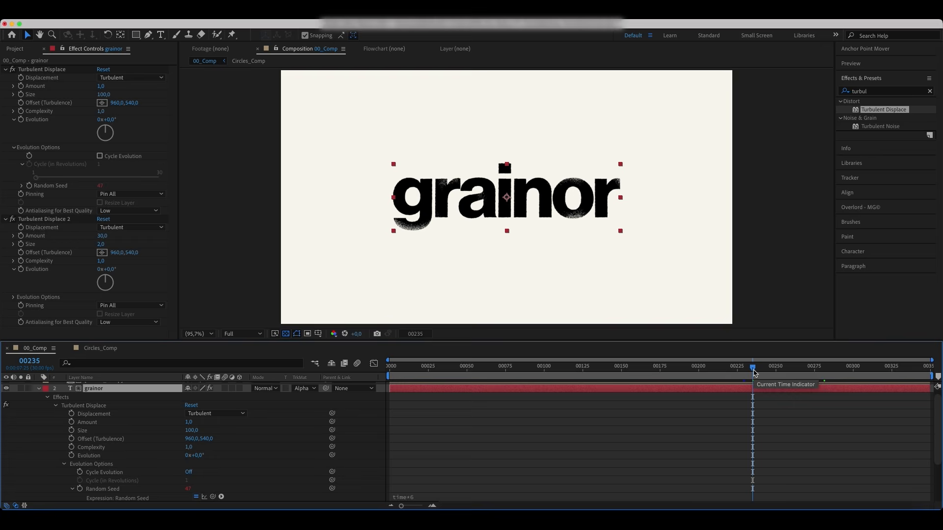
{"action": "key", "text": "space"}
{"action": "key", "text": "space"}
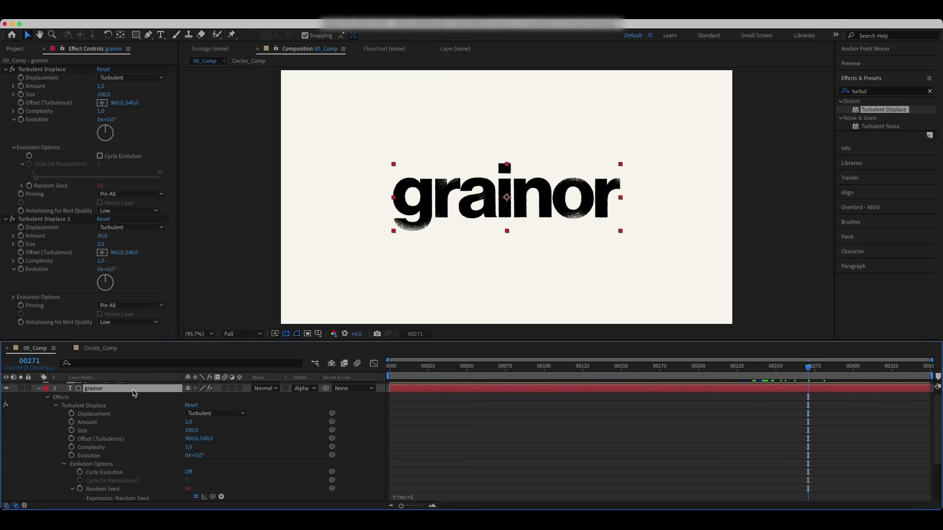
Step: Apply Roughen Edges to the grainor layer and set its Border to 6
{"action": "left_click", "coordinate": [930, 90]}
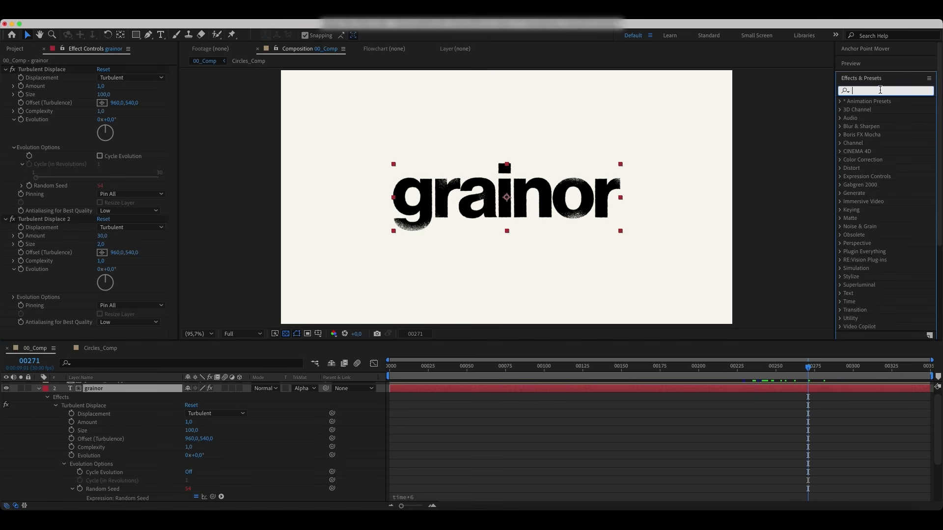
{"action": "type", "text": "rough"}
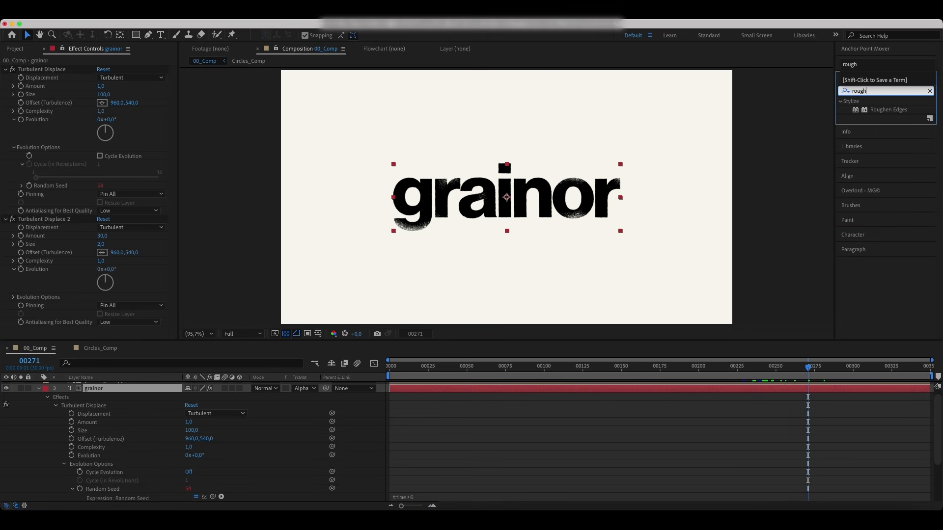
{"action": "double_click", "coordinate": [886, 109]}
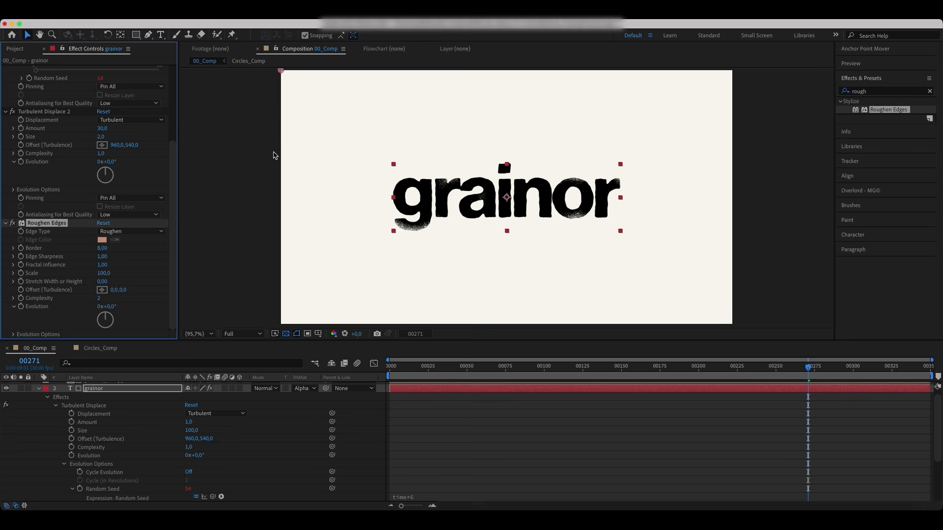
{"action": "left_click", "coordinate": [102, 248]}
{"action": "type", "text": "6"}
{"action": "left_click", "coordinate": [139, 260]}
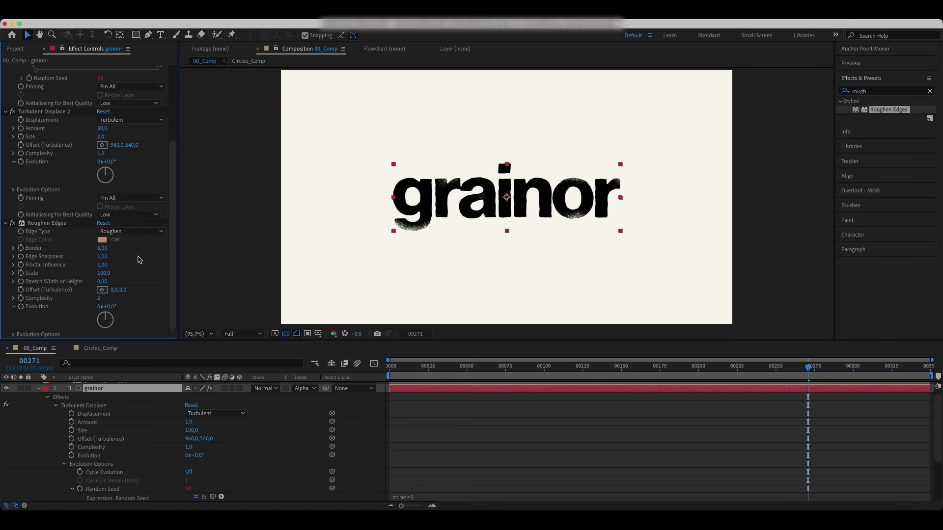
Step: Set Roughen Edges' Edge Sharpness to 10 on the grainor layer
{"action": "left_click", "coordinate": [103, 256]}
{"action": "type", "text": "10"}
{"action": "key", "text": "Return"}
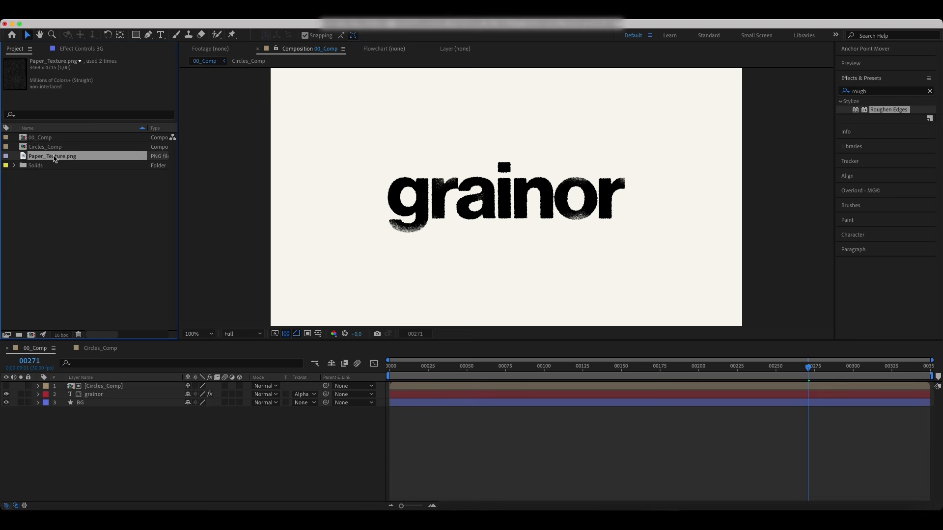
Step: Add Paper_Texture.png to the main composition as the top layer and set its blend mode to Screen
{"action": "left_click_drag", "start_coordinate": [54, 158], "coordinate": [123, 387]}
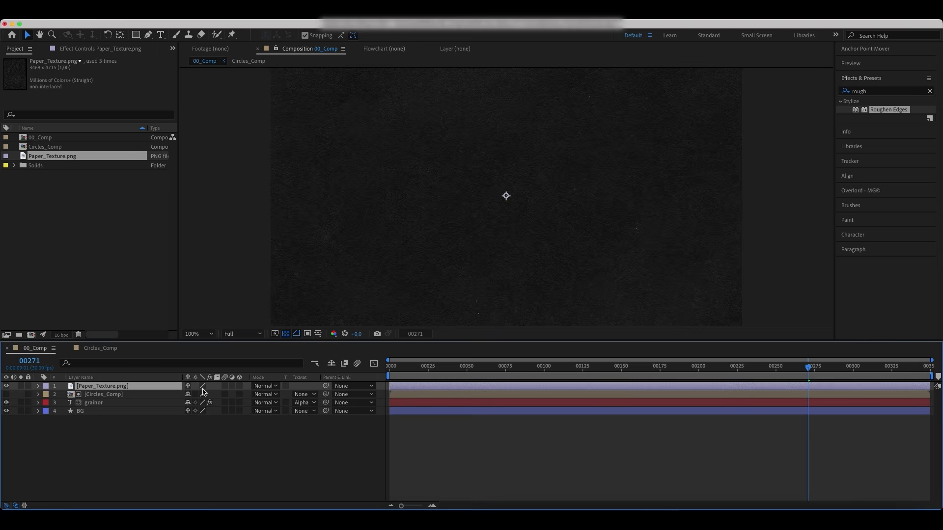
{"action": "left_click", "coordinate": [264, 385]}
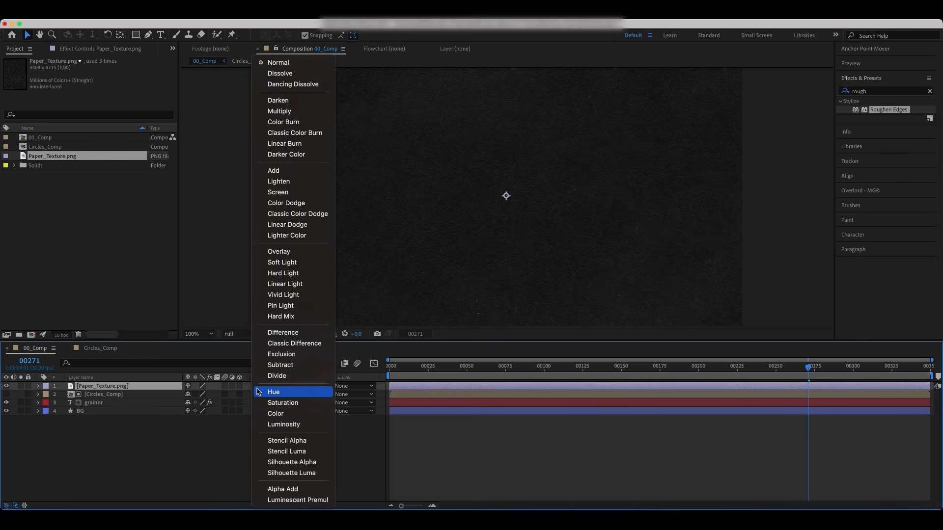
{"action": "left_click", "coordinate": [284, 193]}
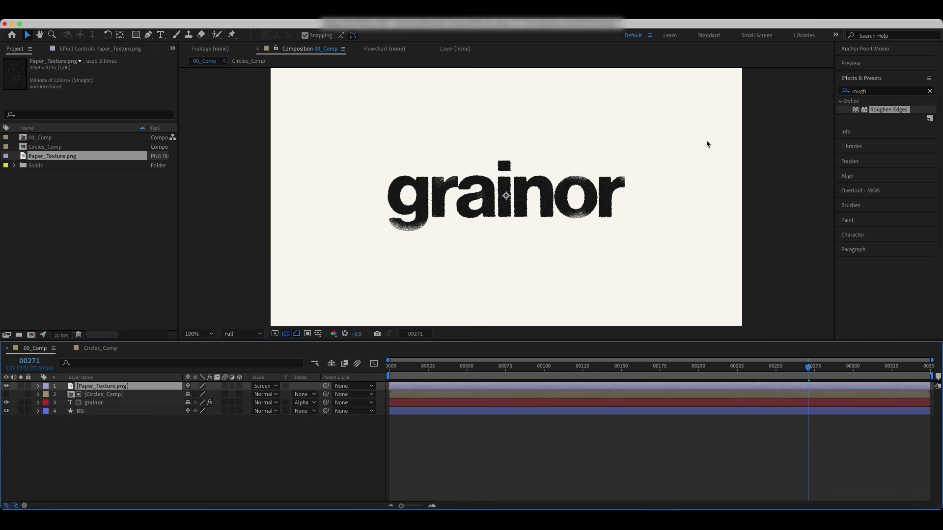
Step: Apply Levels to the paper texture layer and pull the input white down to about 8481
{"action": "left_click", "coordinate": [880, 92]}
{"action": "type", "text": "levels"}
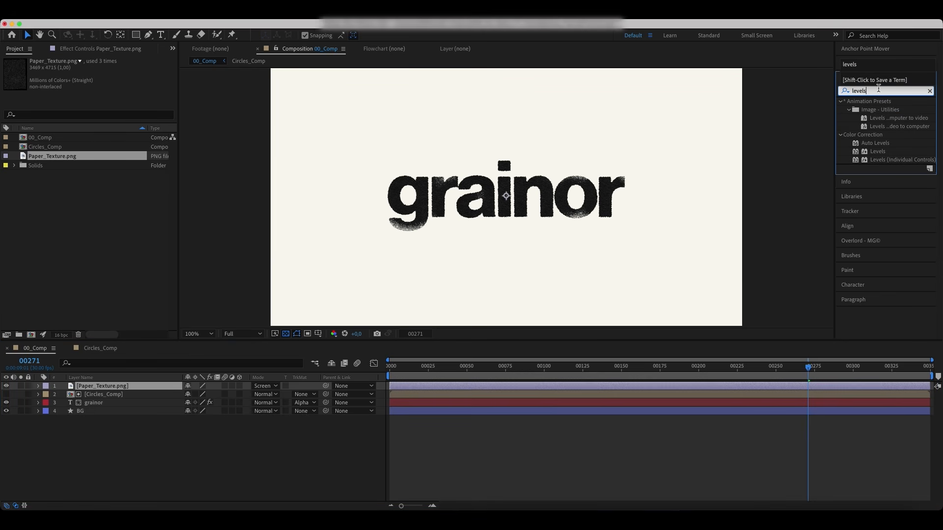
{"action": "double_click", "coordinate": [883, 152]}
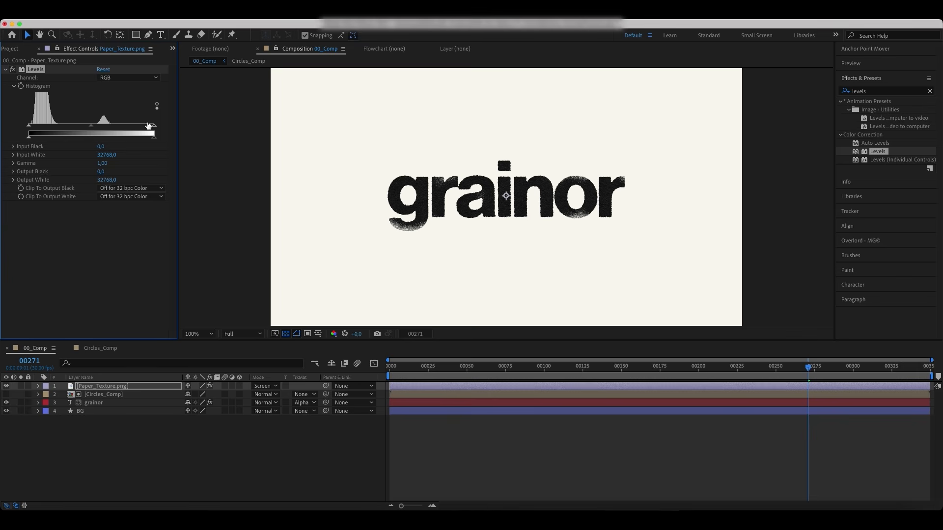
{"action": "left_click_drag", "start_coordinate": [149, 126], "coordinate": [39, 131]}
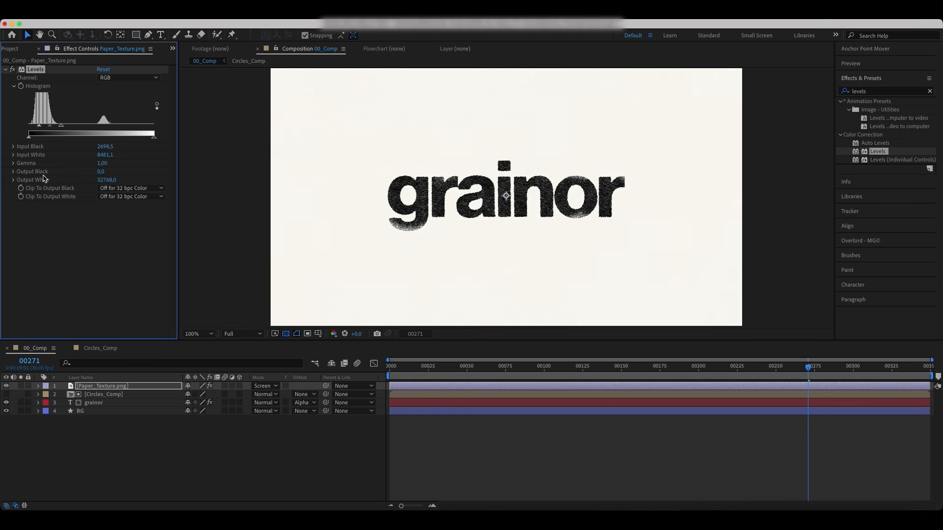
Step: Duplicate the paper texture layer and set the top copy's blend mode to Multiply
{"action": "left_click", "coordinate": [107, 387]}
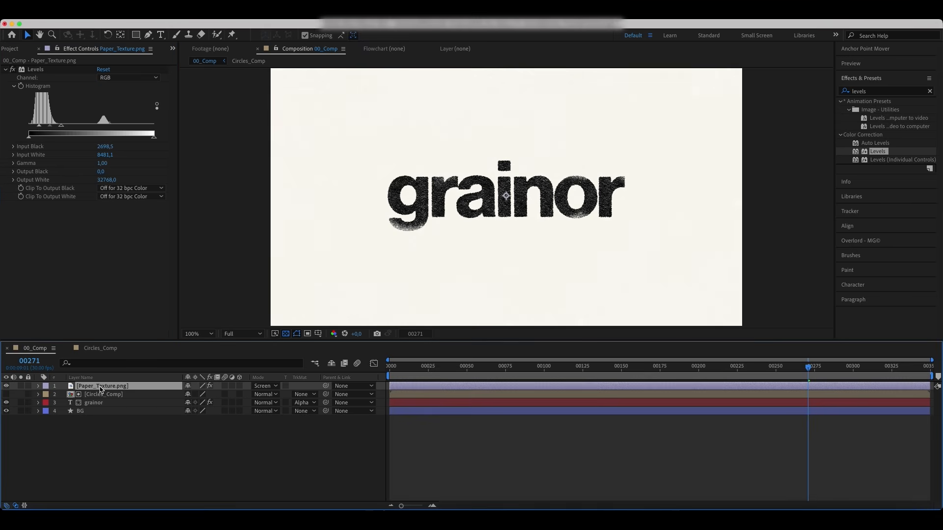
{"action": "key", "text": "super+d"}
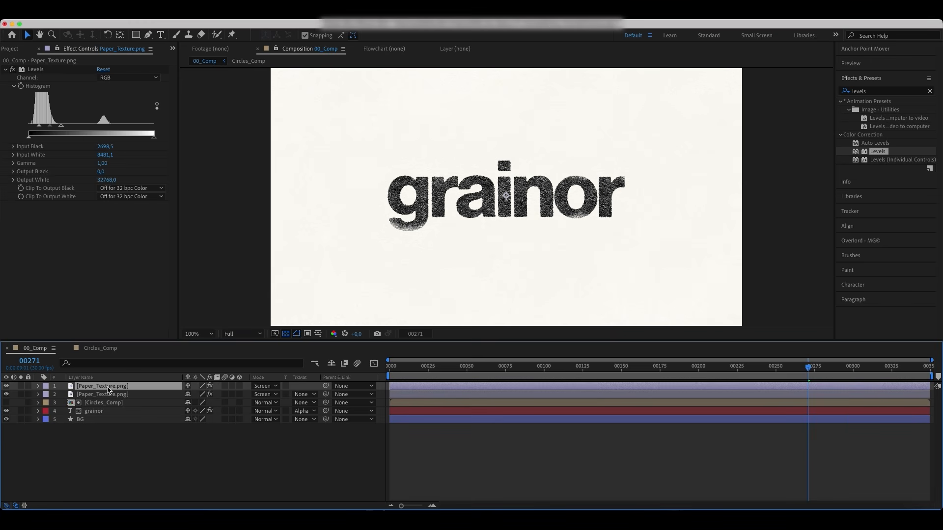
{"action": "left_click", "coordinate": [259, 387]}
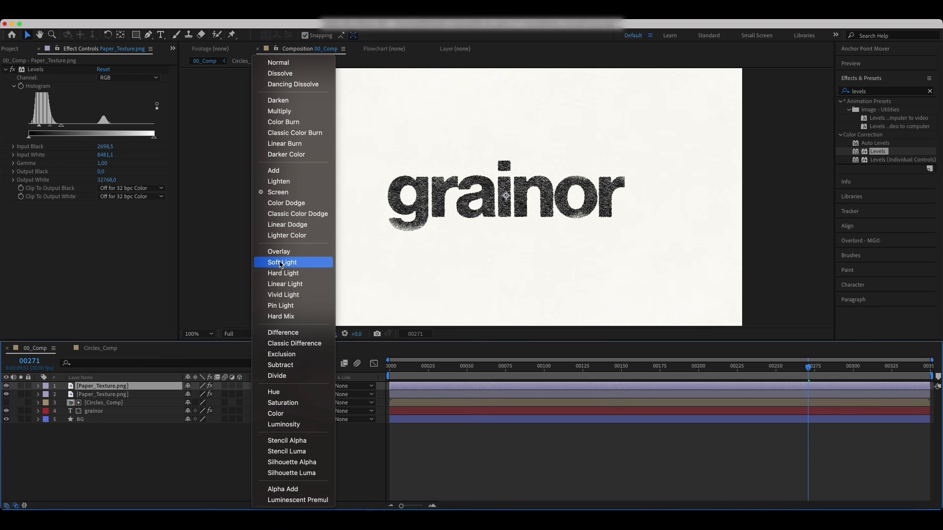
{"action": "left_click", "coordinate": [285, 111]}
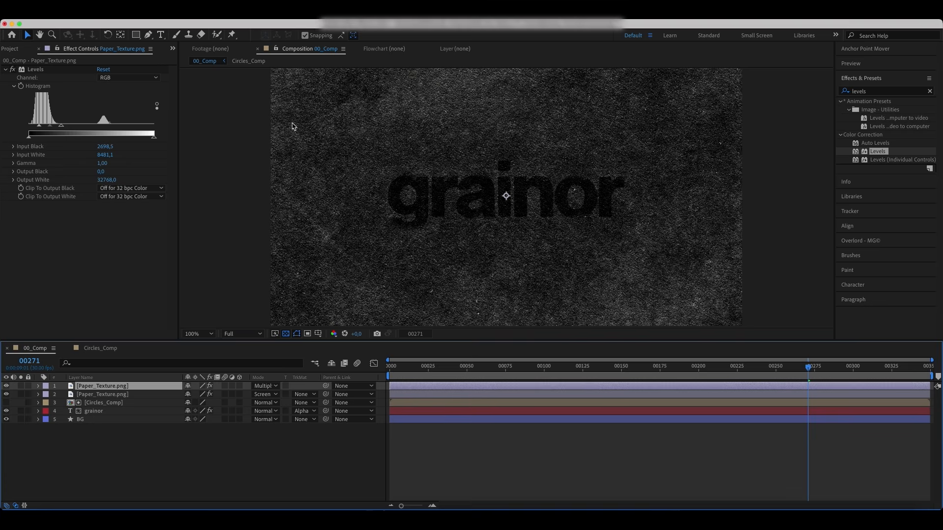
Step: Apply Invert to the top paper texture layer and move it above Levels in the effect stack
{"action": "left_click", "coordinate": [865, 92]}
{"action": "type", "text": "inver"}
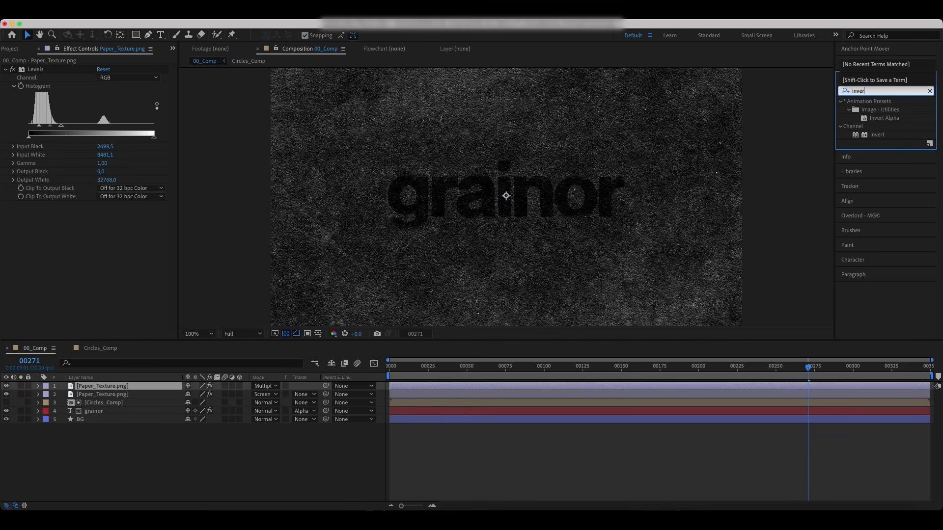
{"action": "double_click", "coordinate": [876, 135]}
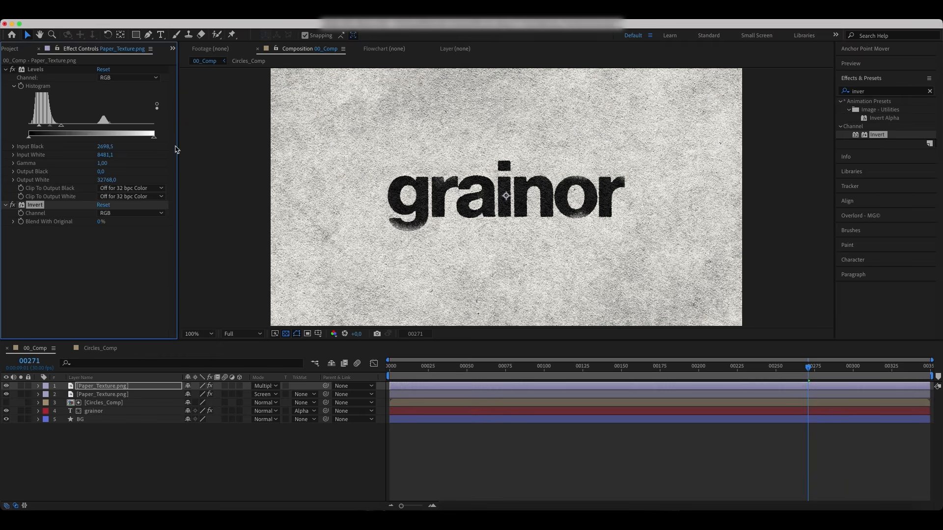
{"action": "left_click_drag", "start_coordinate": [34, 207], "coordinate": [48, 70]}
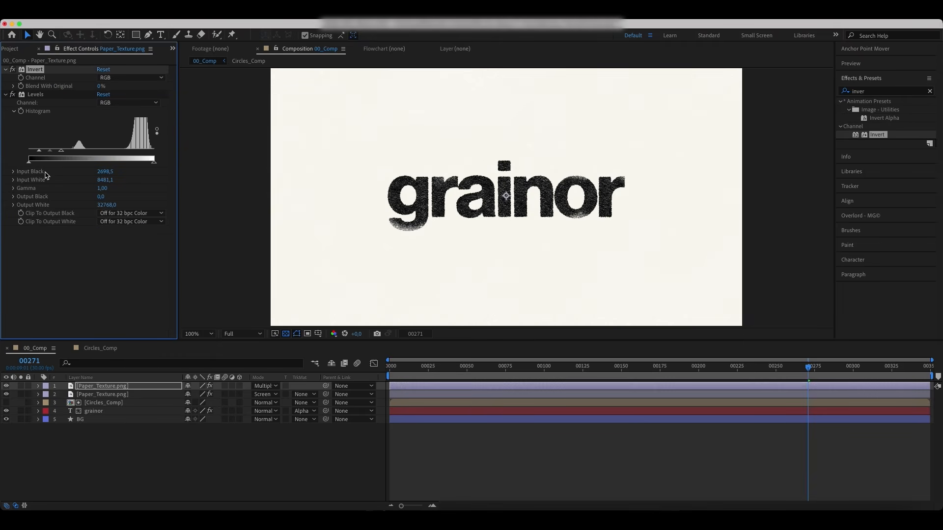
Step: Adjust the top texture's Levels to input black about 13107 and input white about 29169
{"action": "left_click_drag", "start_coordinate": [61, 150], "coordinate": [142, 159]}
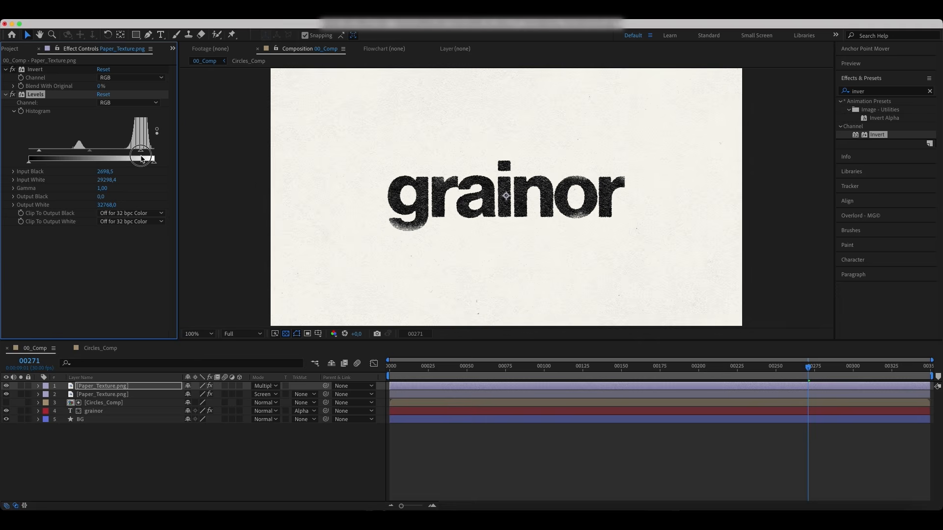
{"action": "left_click_drag", "start_coordinate": [39, 150], "coordinate": [79, 153]}
{"action": "left_click_drag", "start_coordinate": [142, 153], "coordinate": [141, 155]}
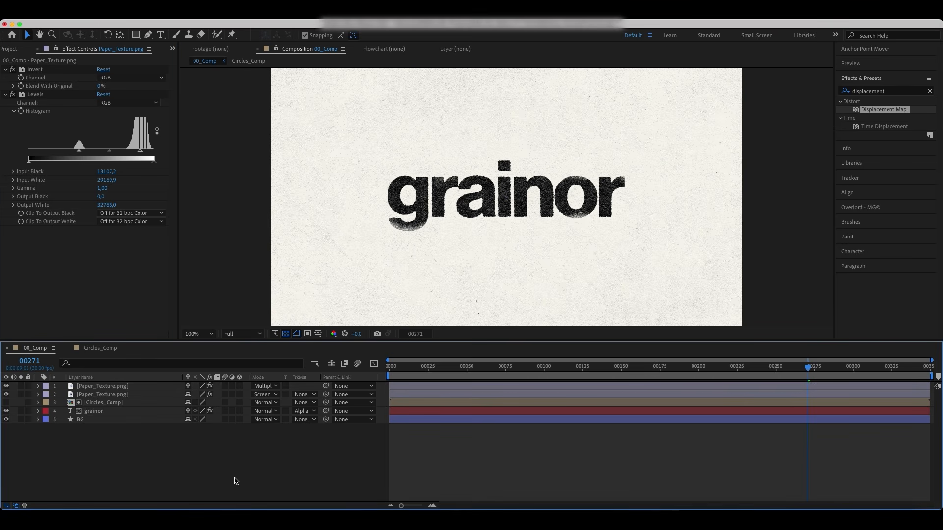
Step: Create a new adjustment layer in the main composition
{"action": "right_click", "coordinate": [151, 474]}
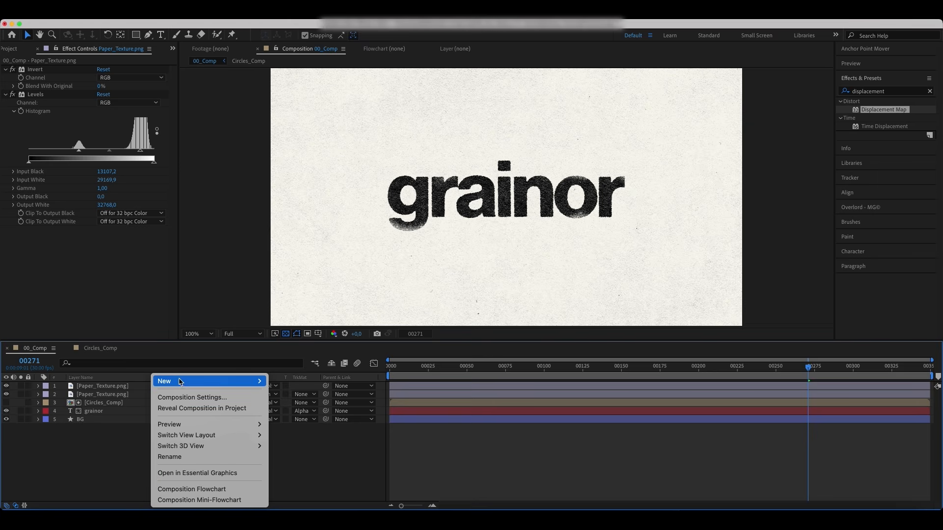
{"action": "mouse_move", "coordinate": [181, 382]}
{"action": "left_click", "coordinate": [330, 465]}
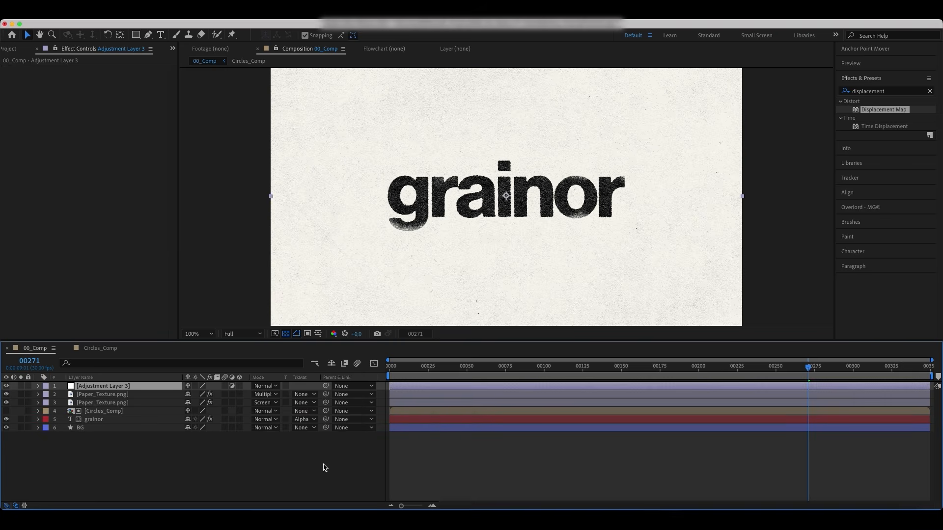
Step: Apply Displacement Map to the adjustment layer using layer 2 Paper_Texture.png with effects, and set Max Vertical Displacement to -5
{"action": "double_click", "coordinate": [883, 111]}
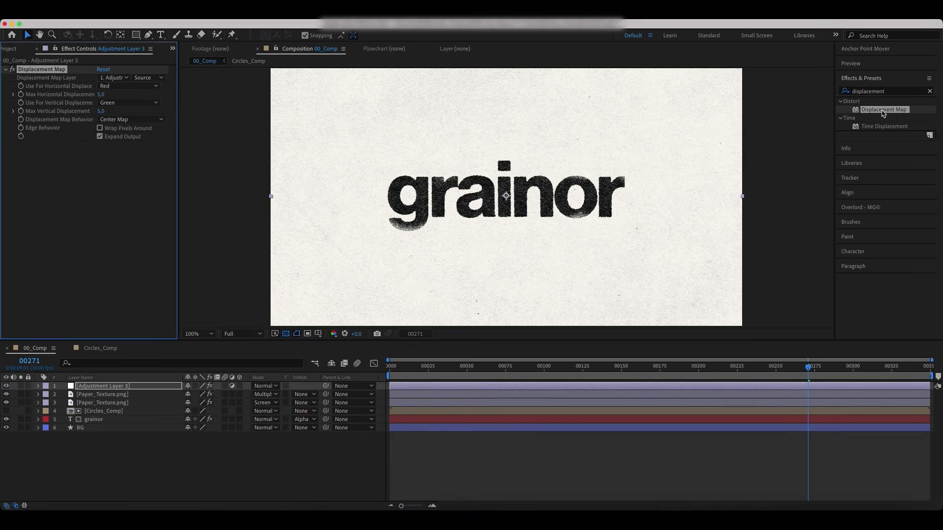
{"action": "left_click", "coordinate": [114, 77]}
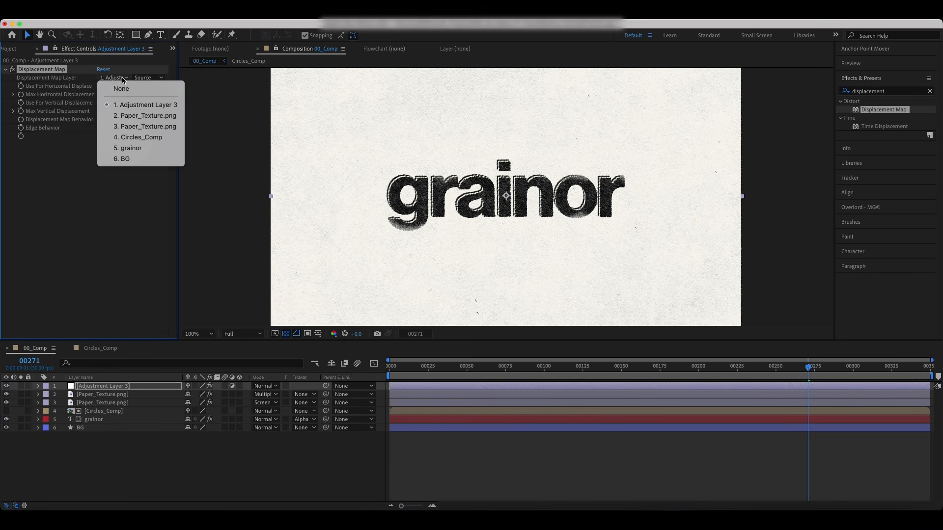
{"action": "left_click", "coordinate": [128, 115]}
{"action": "left_click", "coordinate": [147, 77]}
{"action": "left_click", "coordinate": [147, 111]}
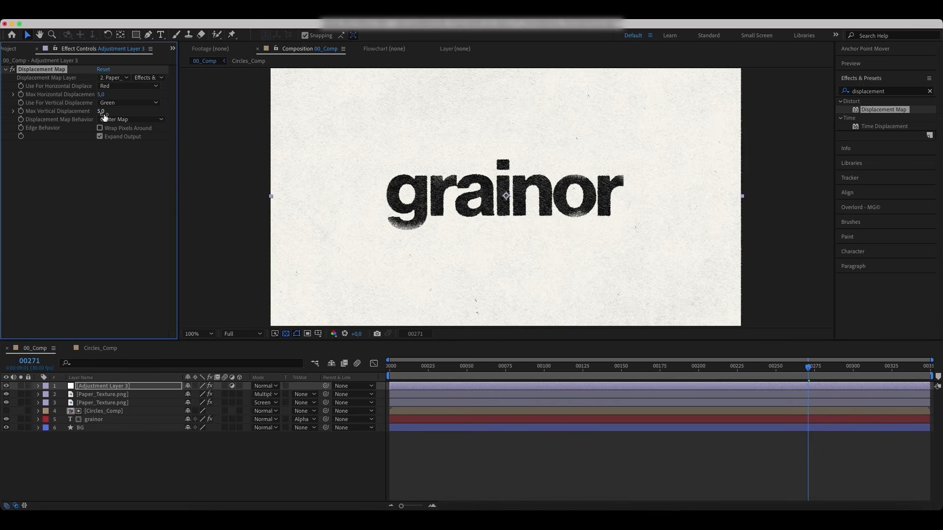
{"action": "left_click", "coordinate": [102, 112]}
{"action": "type", "text": "-5"}
{"action": "key", "text": "Return"}
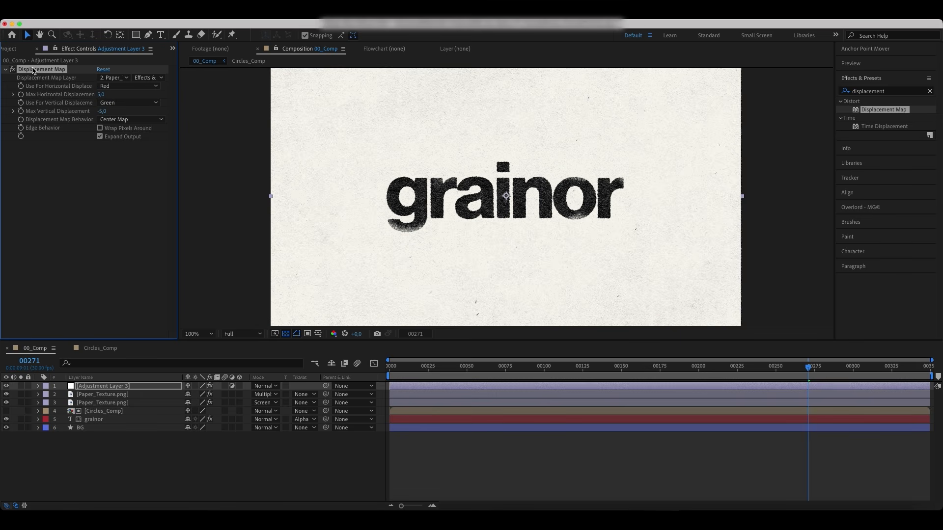
Step: Duplicate Displacement Map and set the copy's Max Horizontal Displacement to -5 and Max Vertical Displacement to 5
{"action": "key", "text": "super+d"}
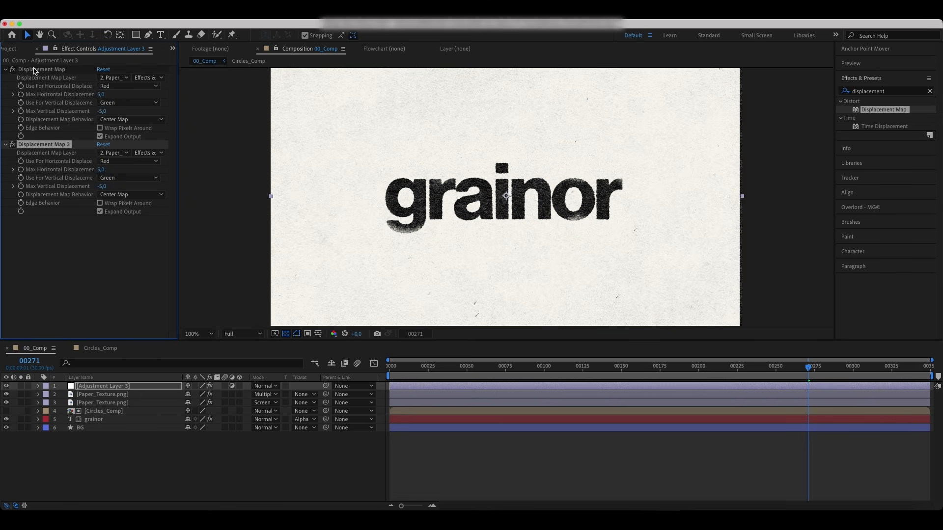
{"action": "left_click", "coordinate": [101, 169]}
{"action": "key", "text": "Return"}
{"action": "left_click", "coordinate": [102, 186]}
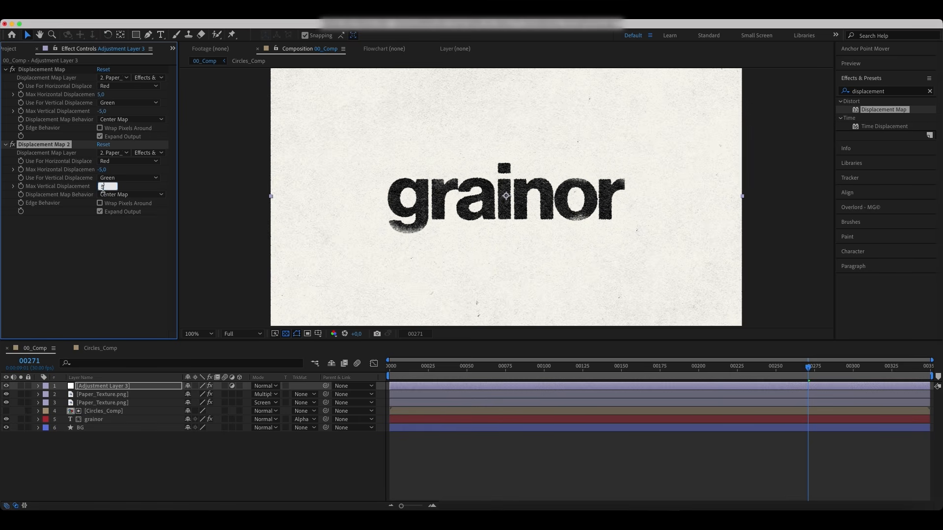
{"action": "type", "text": "5"}
{"action": "left_click", "coordinate": [98, 260]}
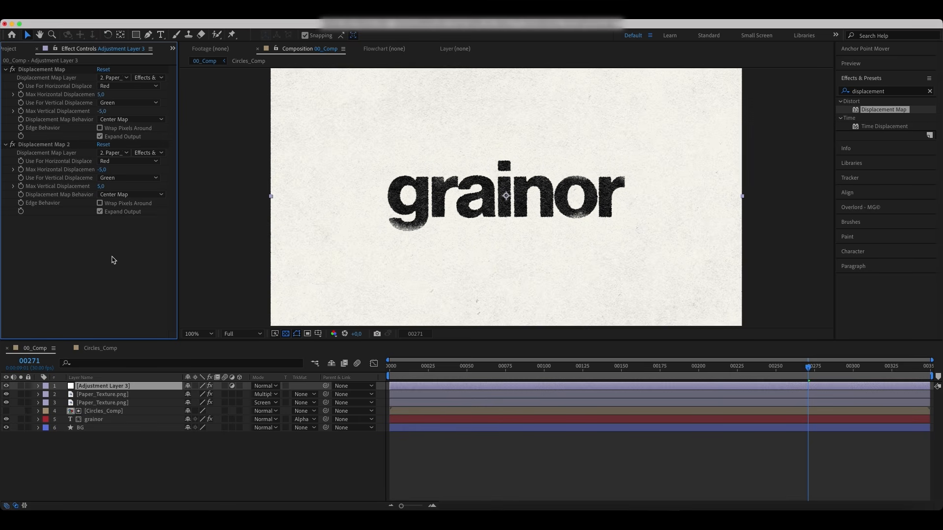
Step: Apply Posterize Time to the adjustment layer and set its Frame Rate to 15
{"action": "key", "text": "period"}
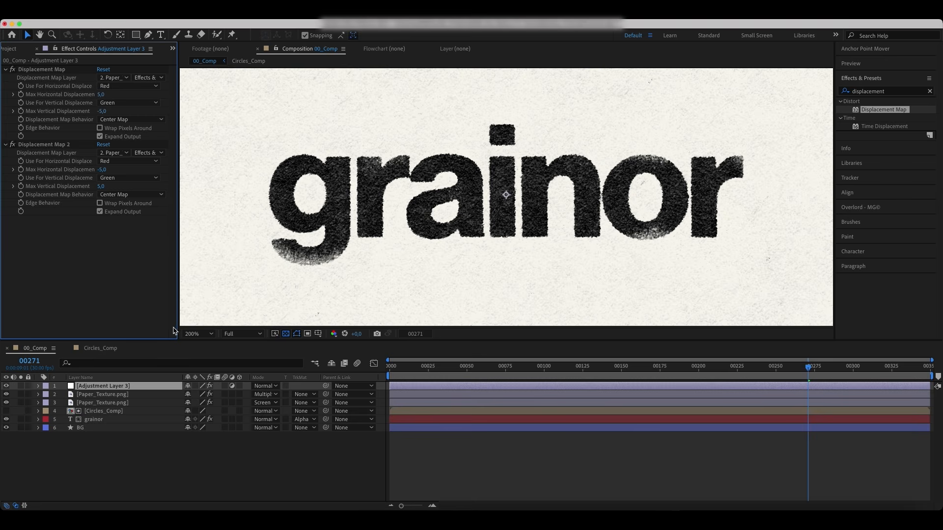
{"action": "left_click", "coordinate": [196, 334]}
{"action": "left_click", "coordinate": [213, 173]}
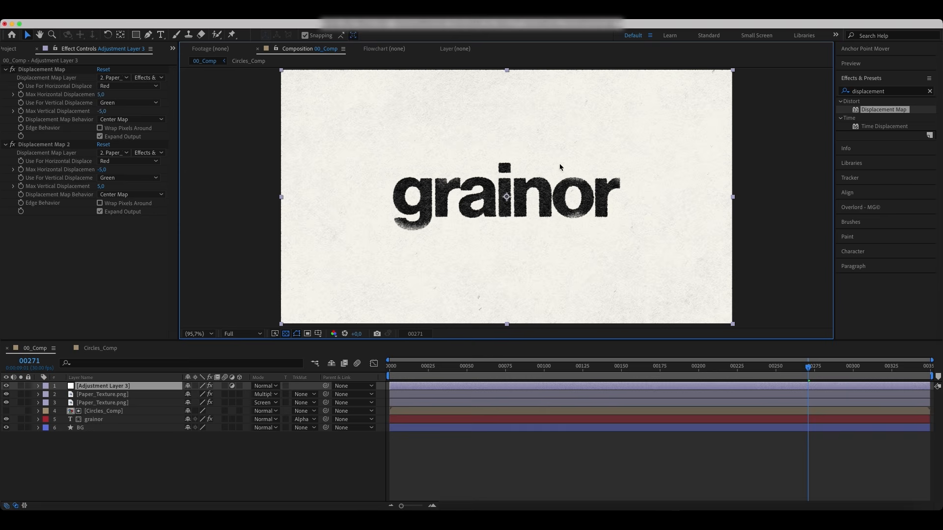
{"action": "left_click", "coordinate": [929, 91]}
{"action": "left_click", "coordinate": [900, 92]}
{"action": "type", "text": "p"}
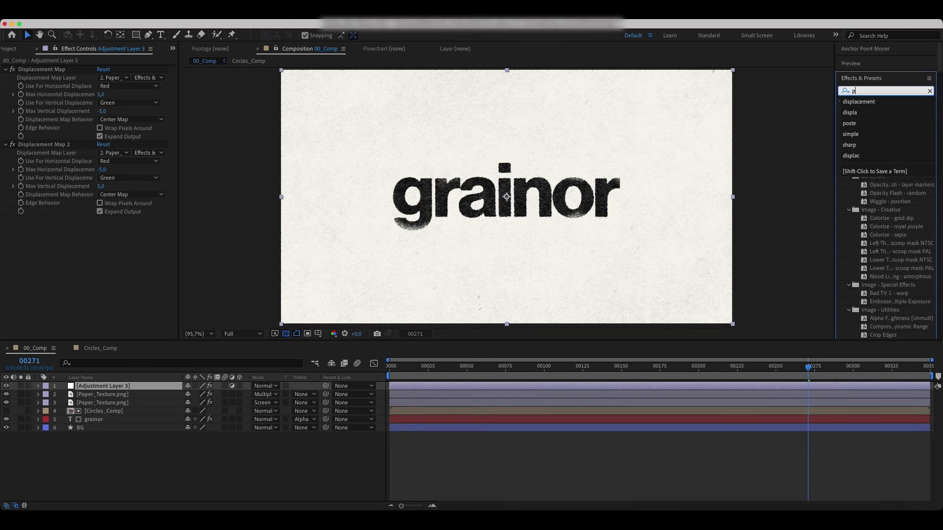
{"action": "type", "text": "oster"}
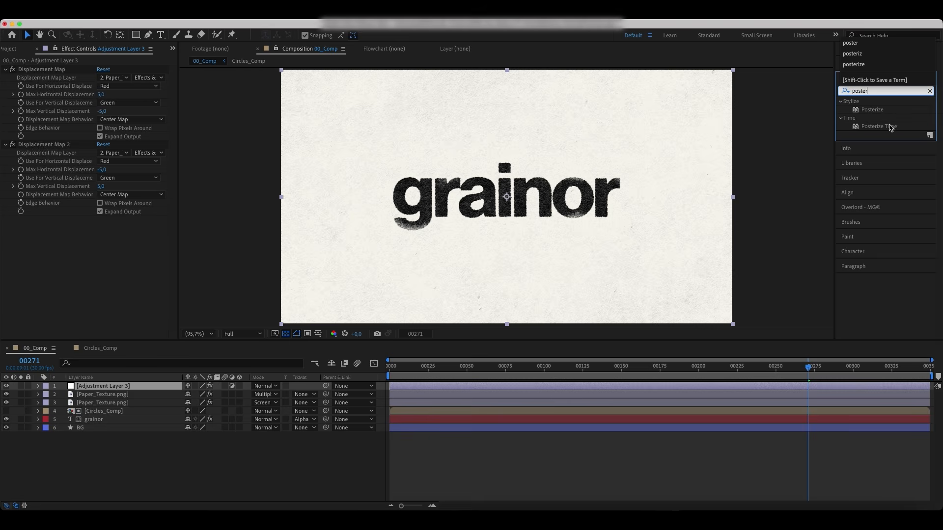
{"action": "double_click", "coordinate": [890, 127]}
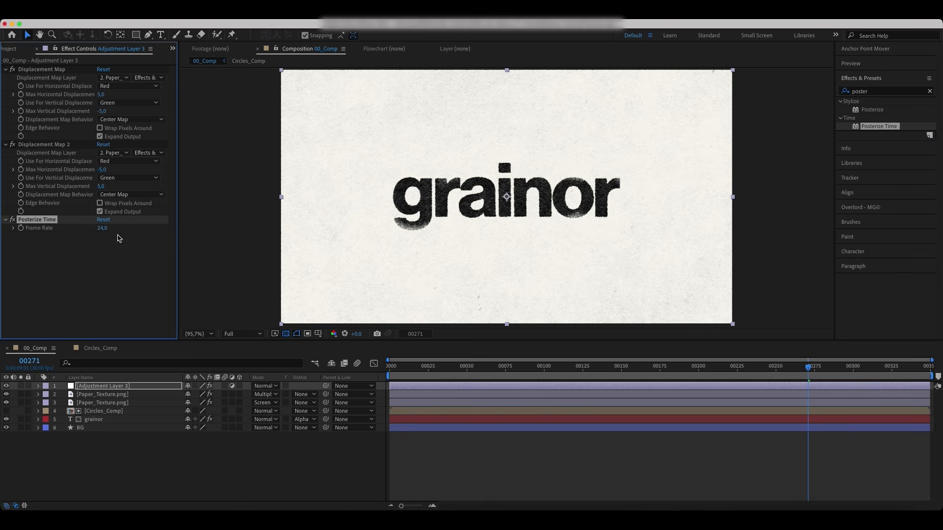
{"action": "left_click", "coordinate": [100, 228]}
{"action": "key", "text": "Return"}
Step: Apply Sharpen to the adjustment layer and set Sharpen Amount to 10
{"action": "left_click", "coordinate": [887, 92]}
{"action": "type", "text": "sh"}
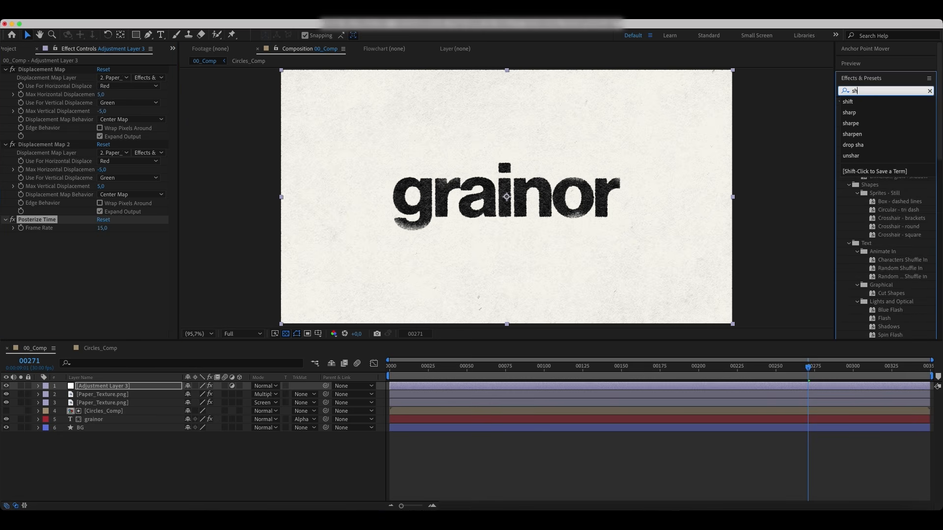
{"action": "type", "text": "arpe"}
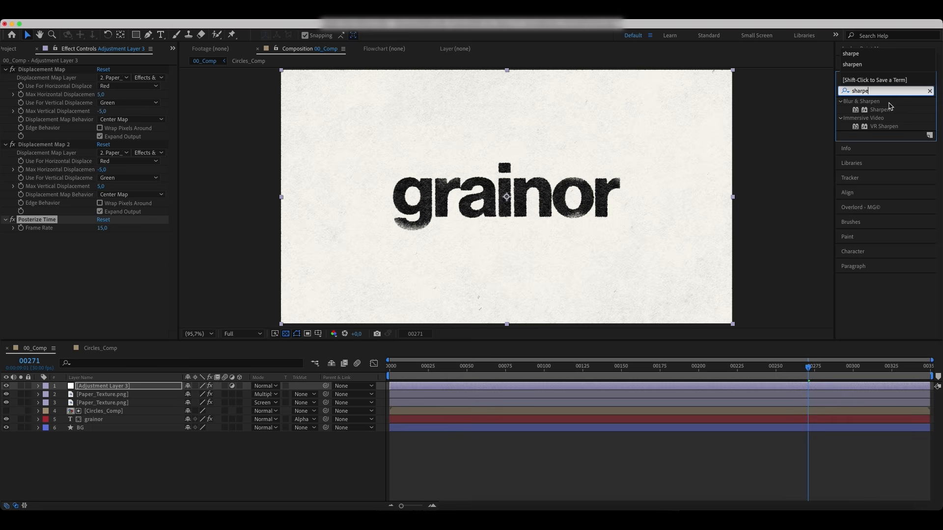
{"action": "double_click", "coordinate": [879, 110]}
{"action": "key", "text": "/"}
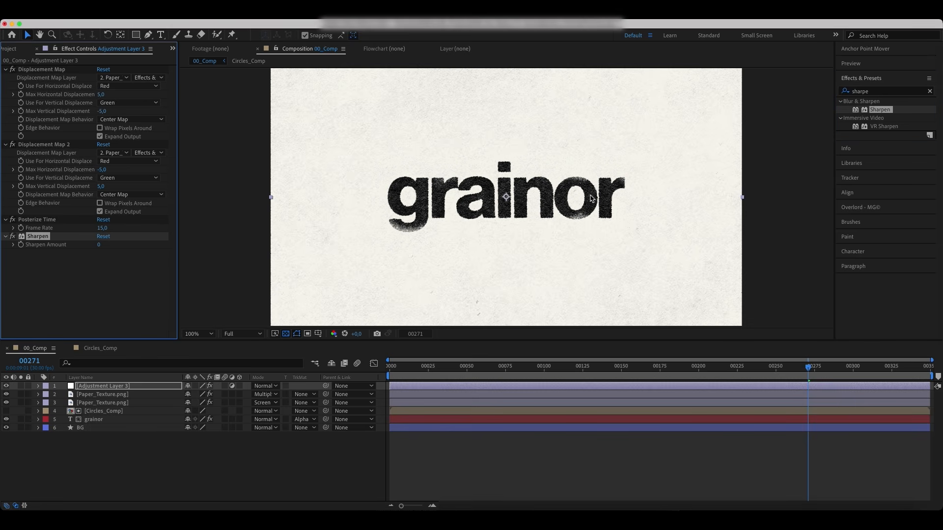
{"action": "left_click", "coordinate": [99, 245]}
{"action": "type", "text": "10"}
{"action": "key", "text": "Return"}
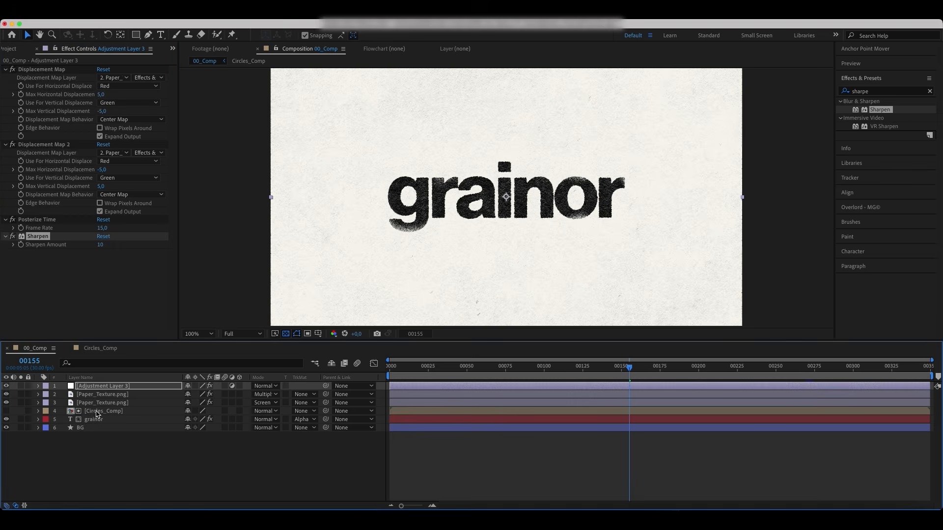
Step: Open Circles_Comp and set Circle_05's Fill colour to purple 5B05EC
{"action": "left_click", "coordinate": [96, 414]}
{"action": "double_click", "coordinate": [96, 413]}
{"action": "left_click", "coordinate": [98, 395]}
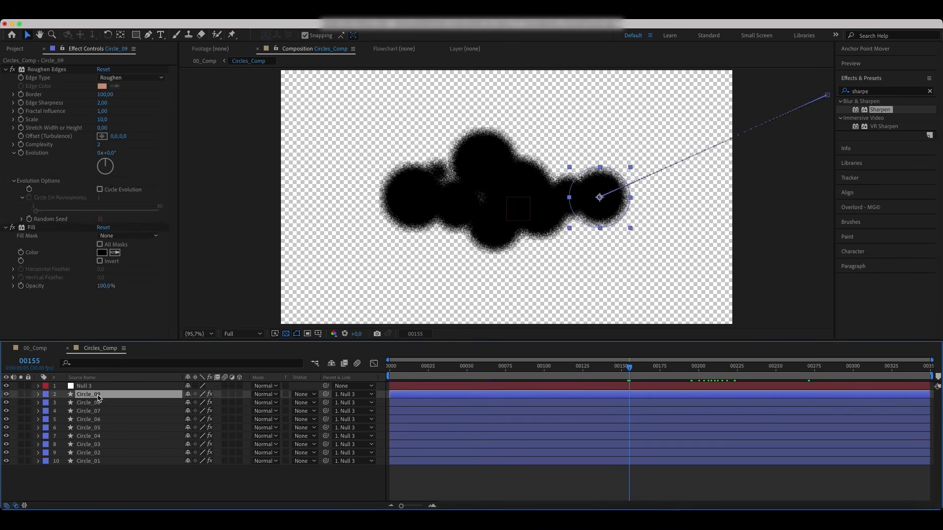
{"action": "left_click", "coordinate": [107, 419]}
{"action": "left_click", "coordinate": [100, 427]}
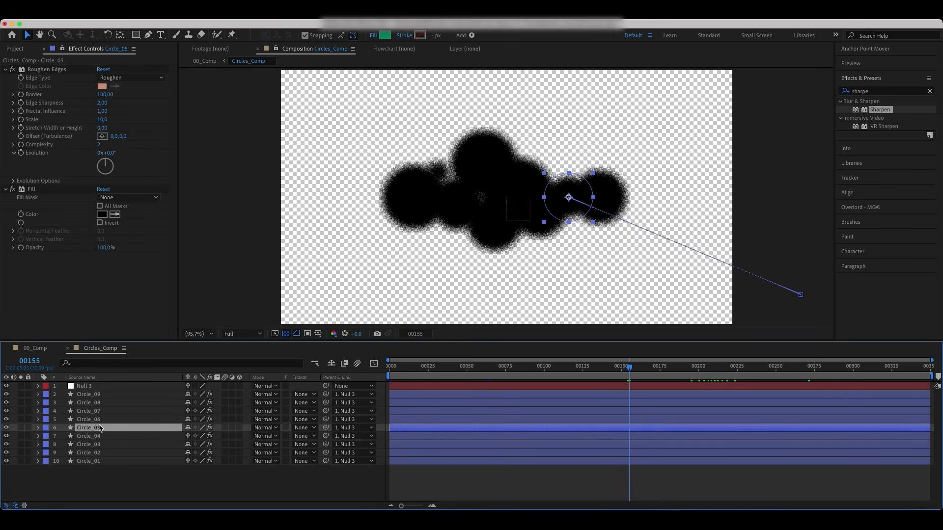
{"action": "left_click", "coordinate": [101, 216]}
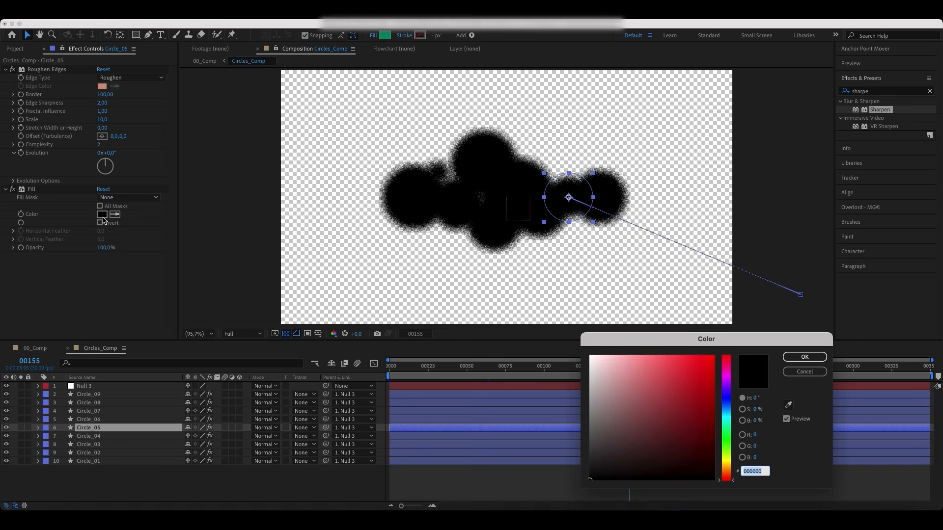
{"action": "left_click", "coordinate": [712, 365]}
{"action": "mouse_move", "coordinate": [724, 395]}
{"action": "left_mouse_down"}
{"action": "mouse_move", "coordinate": [722, 411]}
{"action": "mouse_move", "coordinate": [727, 391]}
{"action": "left_mouse_up"}
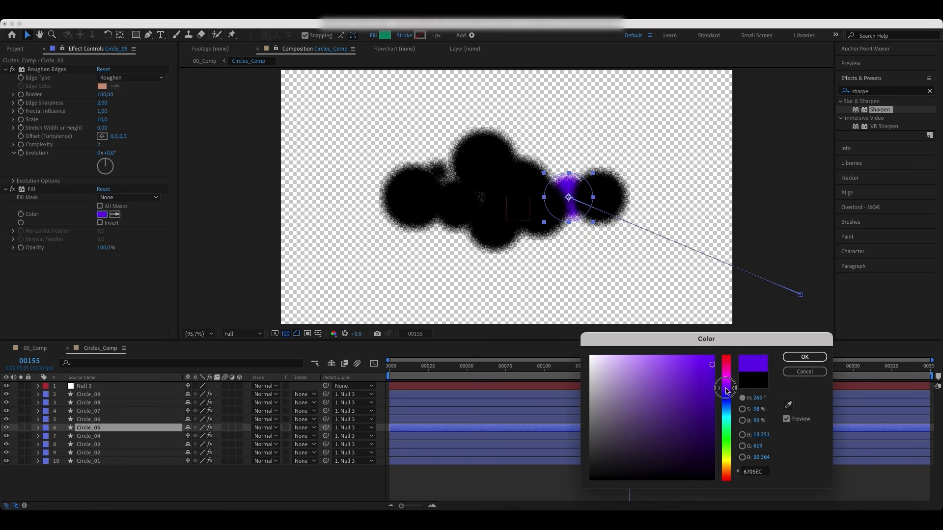
{"action": "left_click", "coordinate": [793, 357]}
Step: Set Circle_02's Fill colour to orange E2A20F
{"action": "left_click", "coordinate": [98, 403]}
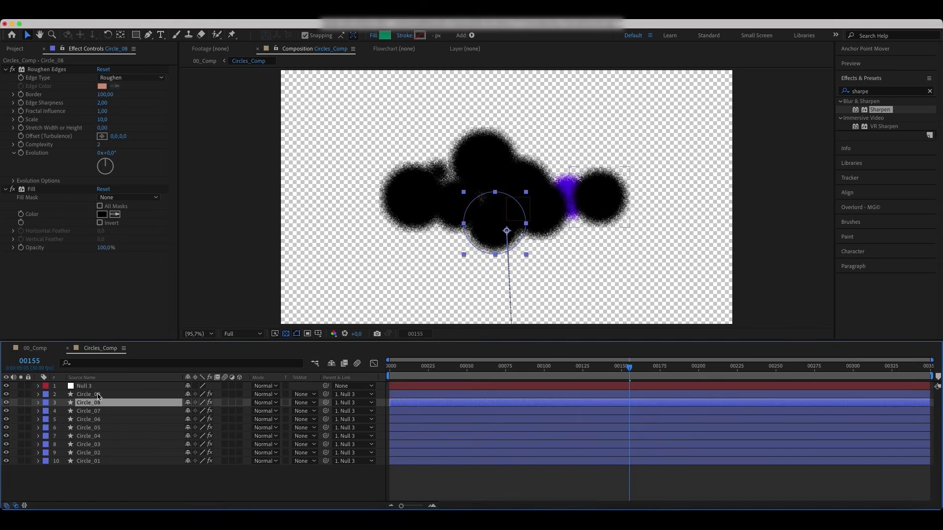
{"action": "left_click", "coordinate": [98, 395]}
{"action": "left_click", "coordinate": [93, 445]}
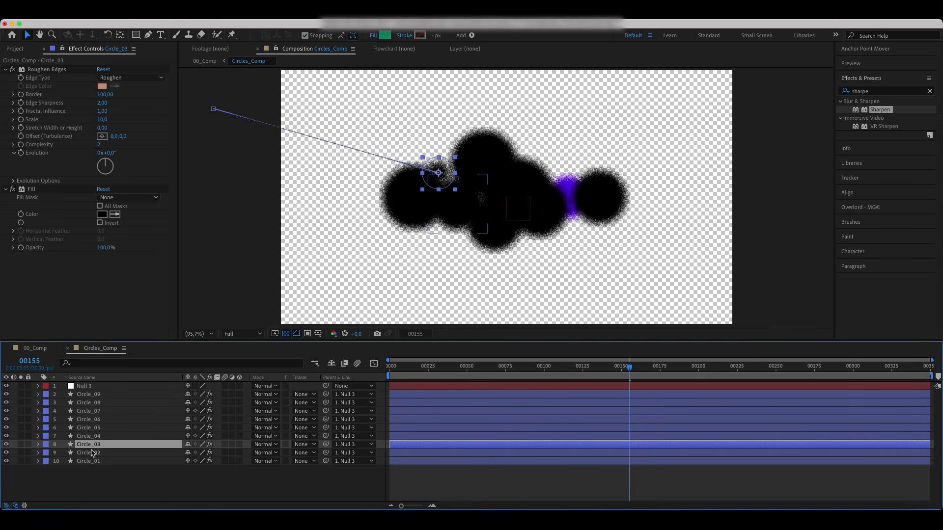
{"action": "left_click", "coordinate": [93, 454]}
{"action": "left_click", "coordinate": [101, 214]}
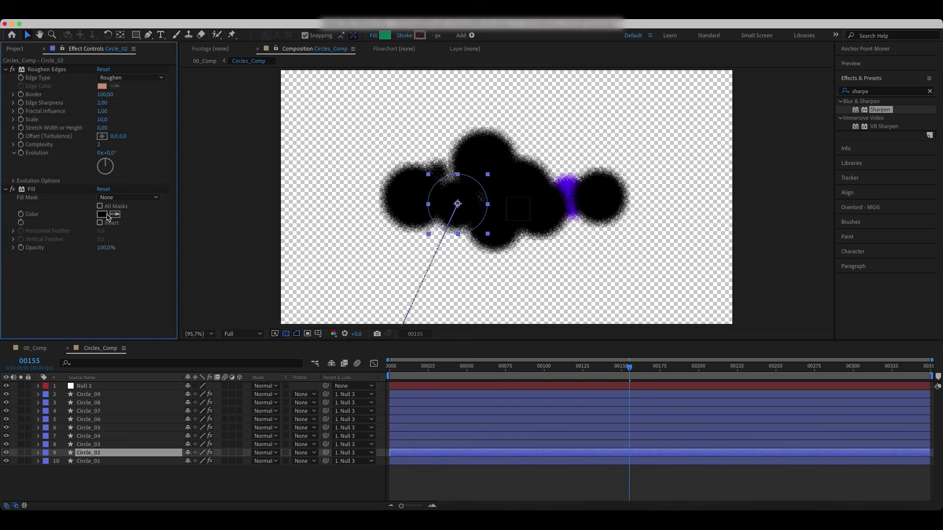
{"action": "left_click_drag", "start_coordinate": [726, 414], "coordinate": [724, 470]}
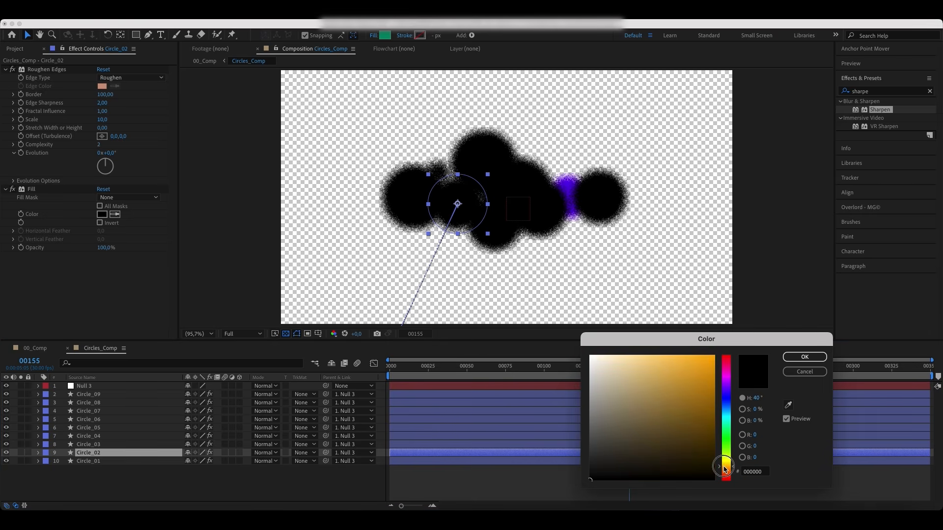
{"action": "left_click_drag", "start_coordinate": [700, 371], "coordinate": [706, 369]}
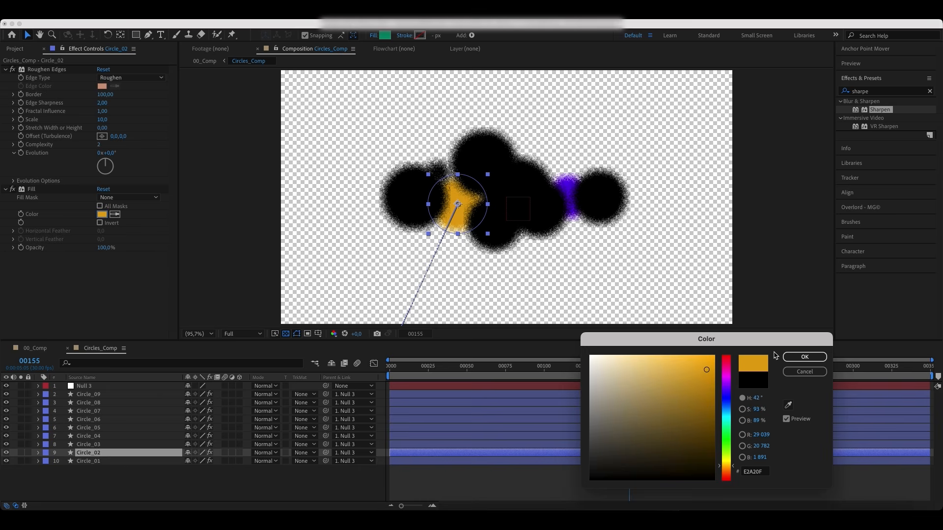
{"action": "left_click", "coordinate": [804, 357]}
Step: Return to 00_Comp and remove the track matte from the grainor text layer
{"action": "left_click", "coordinate": [37, 348]}
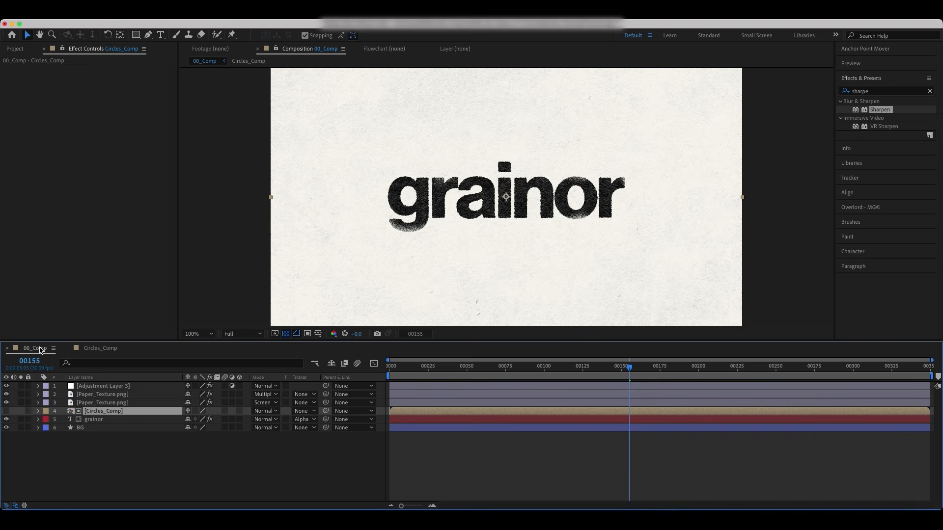
{"action": "left_click", "coordinate": [303, 419]}
{"action": "left_click", "coordinate": [322, 431]}
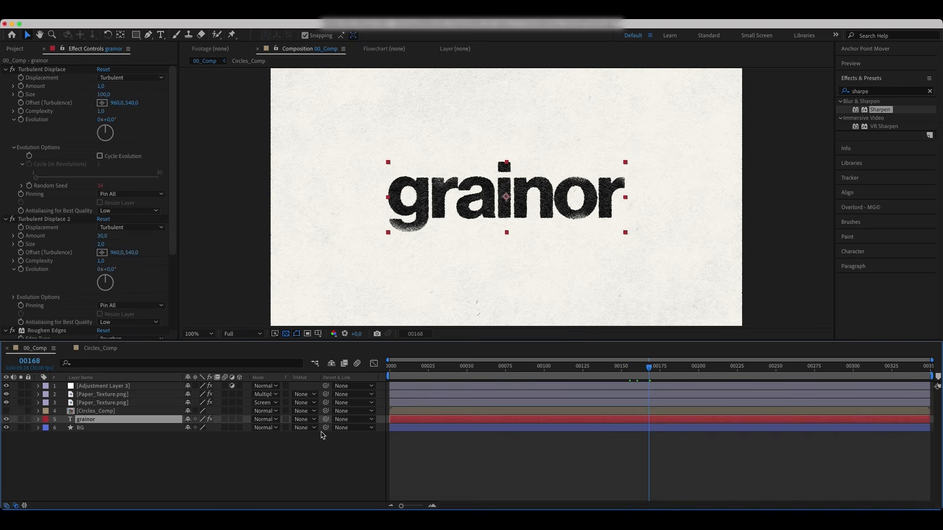
Step: Show Circles_Comp, move it below grainor, and set its track matte to Alpha Matte "grainor"
{"action": "left_click", "coordinate": [6, 411]}
{"action": "left_click_drag", "start_coordinate": [110, 411], "coordinate": [112, 424]}
{"action": "left_click", "coordinate": [305, 419]}
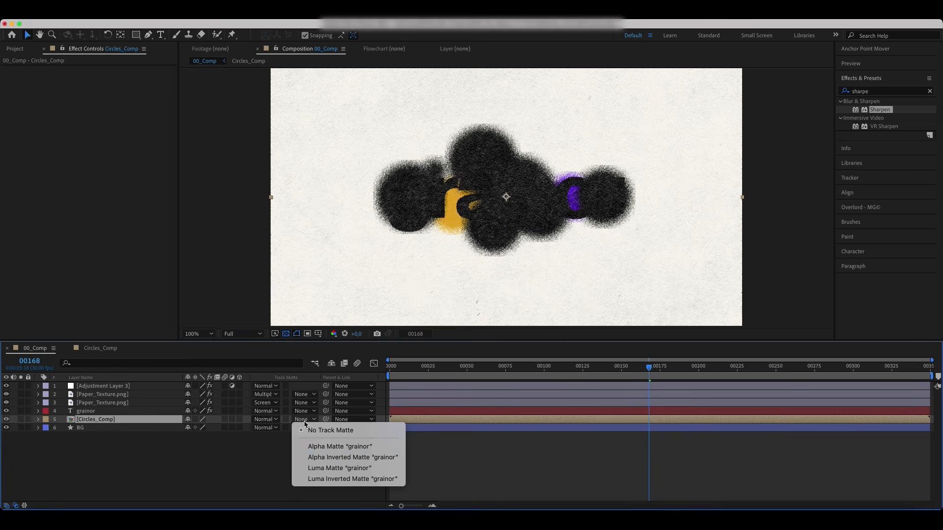
{"action": "left_click", "coordinate": [308, 446]}
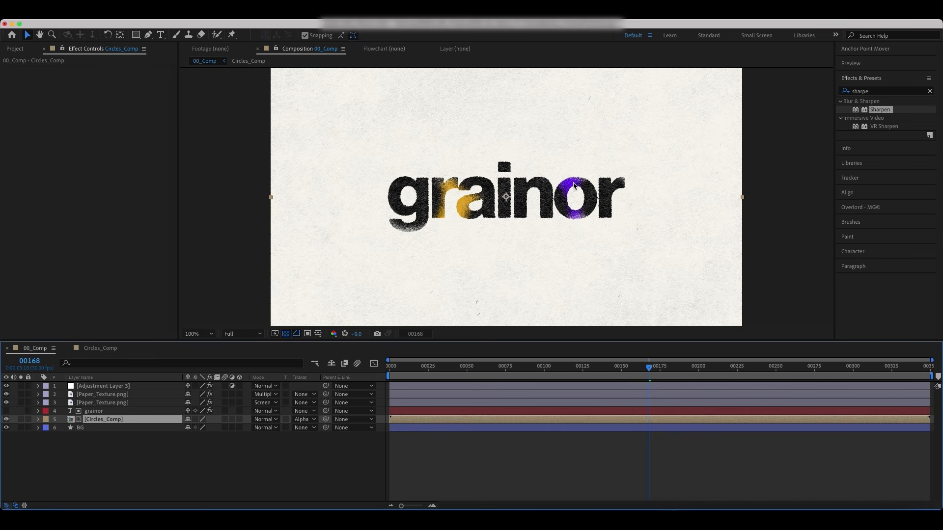
Step: Play back the composition from the first frame
{"action": "left_click", "coordinate": [549, 481]}
{"action": "key", "text": "Home"}
{"action": "key", "text": "space"}
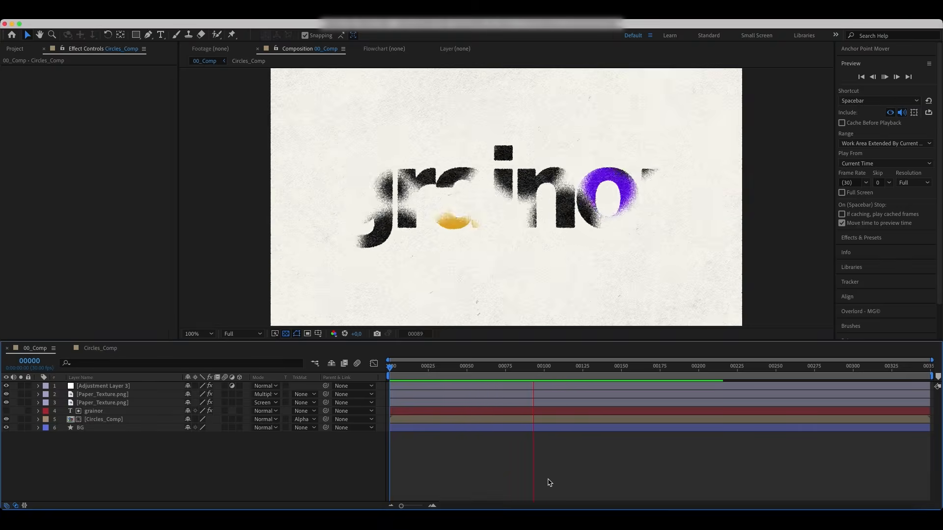